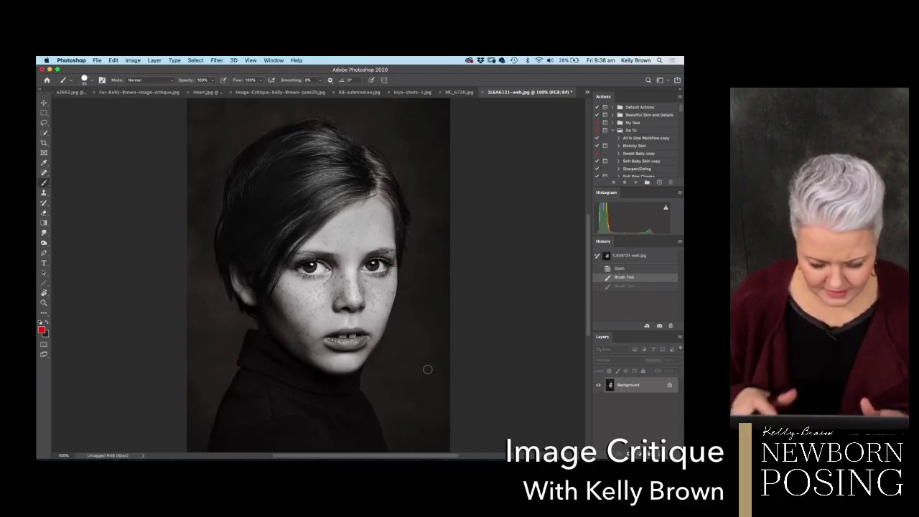
Examine the portrait's freckled skin, eyes and hair at several magnifications, from the whole image to close detail.
{"action": "key", "text": "super+minus"}
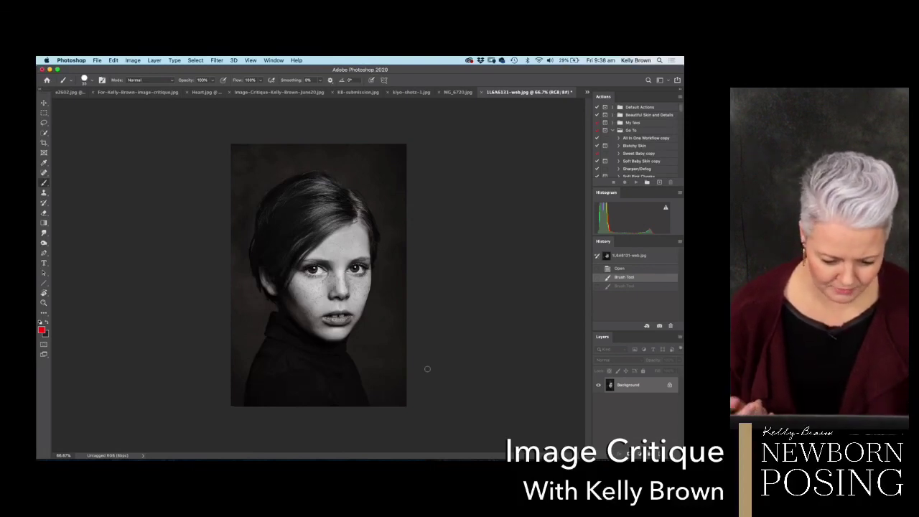
{"action": "key", "text": "super+plus"}
{"action": "key", "text": "super+plus"}
{"action": "key", "text": "super+plus"}
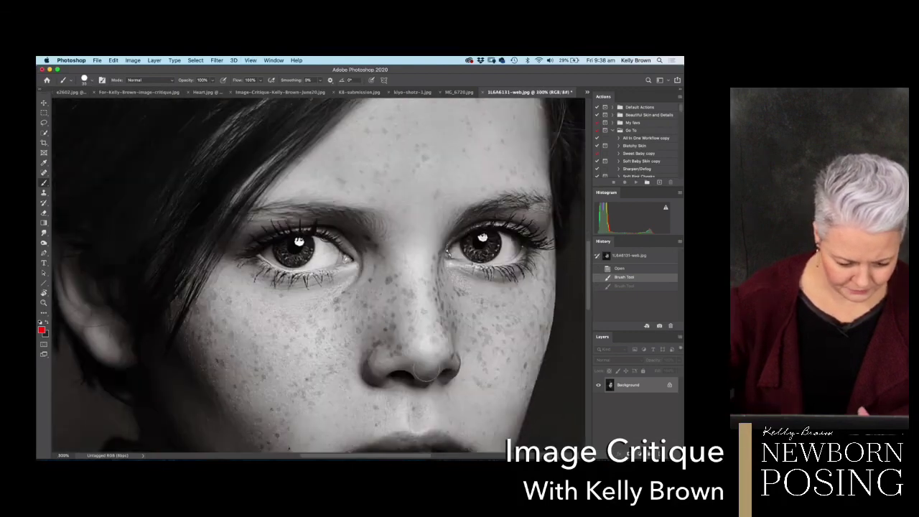
{"action": "left_click_drag", "start_coordinate": [365, 315], "coordinate": [382, 322]}
{"action": "scroll", "coordinate": [382, 322], "scroll_direction": "up", "scroll_amount": 5}
{"action": "scroll", "coordinate": [382, 322], "scroll_direction": "left", "scroll_amount": 5}
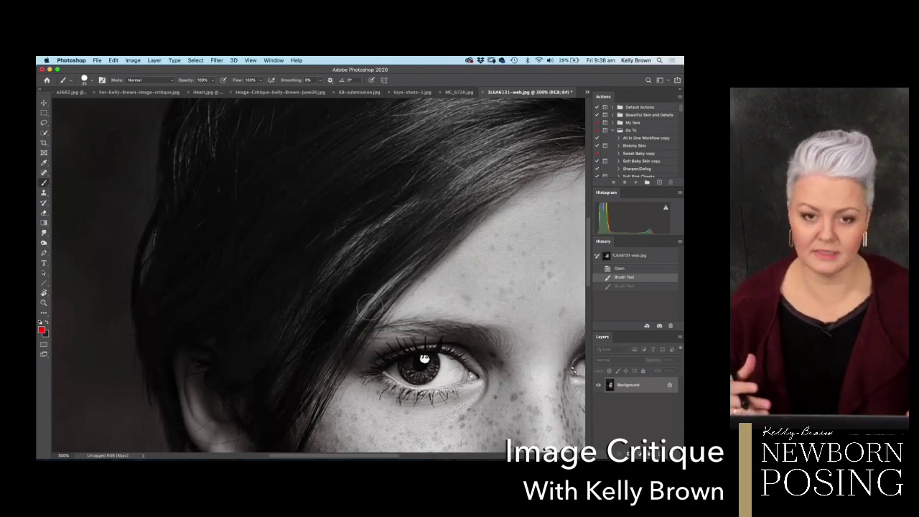
{"action": "key", "text": "super+minus"}
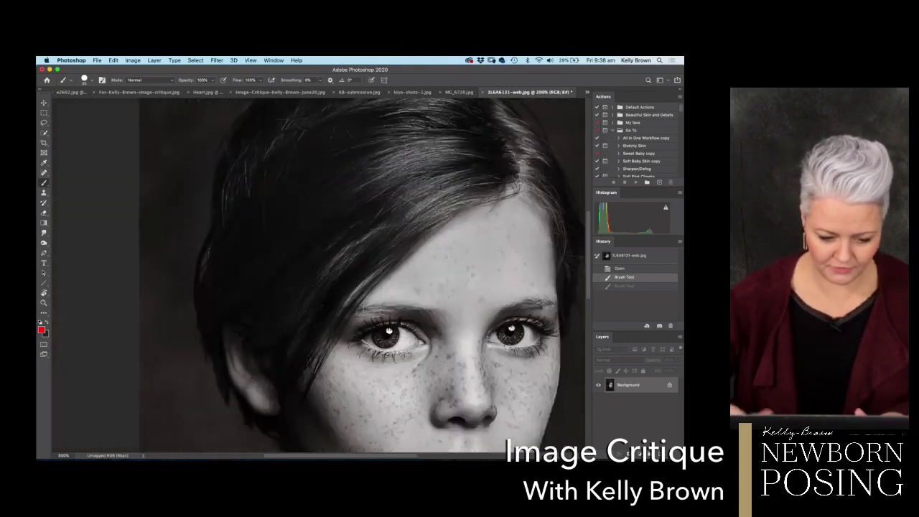
{"action": "scroll", "coordinate": [311, 304], "scroll_direction": "up", "scroll_amount": 5}
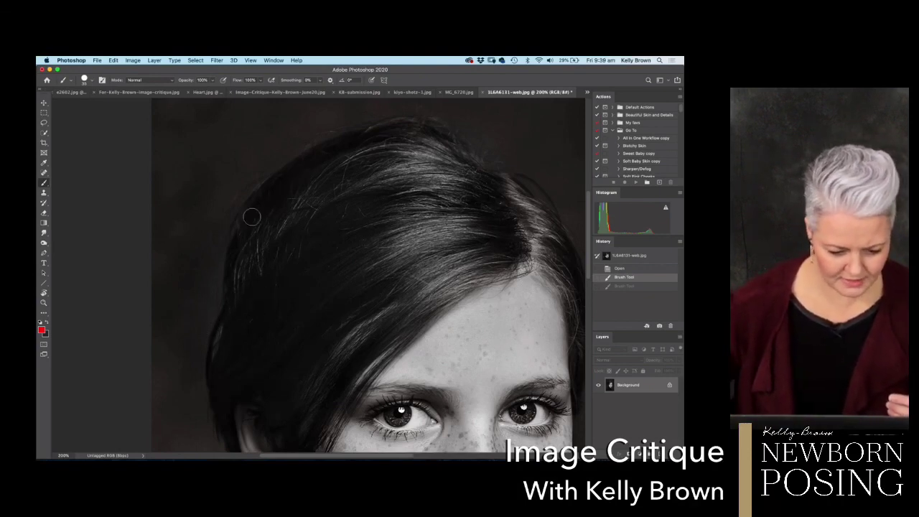
Outline the dark outer edge of the hair in red with a smaller brush, and undo the stroke.
{"action": "key", "text": "bracketleft"}
{"action": "key", "text": "bracketleft"}
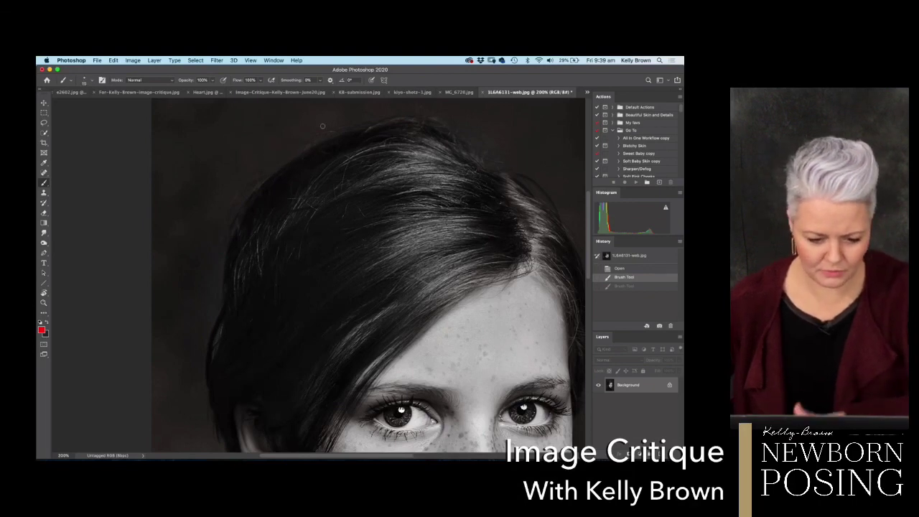
{"action": "mouse_move", "coordinate": [327, 117]}
{"action": "left_mouse_down"}
{"action": "mouse_move", "coordinate": [285, 139]}
{"action": "mouse_move", "coordinate": [209, 228]}
{"action": "mouse_move", "coordinate": [189, 314]}
{"action": "mouse_move", "coordinate": [196, 369]}
{"action": "mouse_move", "coordinate": [233, 329]}
{"action": "mouse_move", "coordinate": [266, 224]}
{"action": "mouse_move", "coordinate": [339, 154]}
{"action": "mouse_move", "coordinate": [333, 127]}
{"action": "left_mouse_up"}
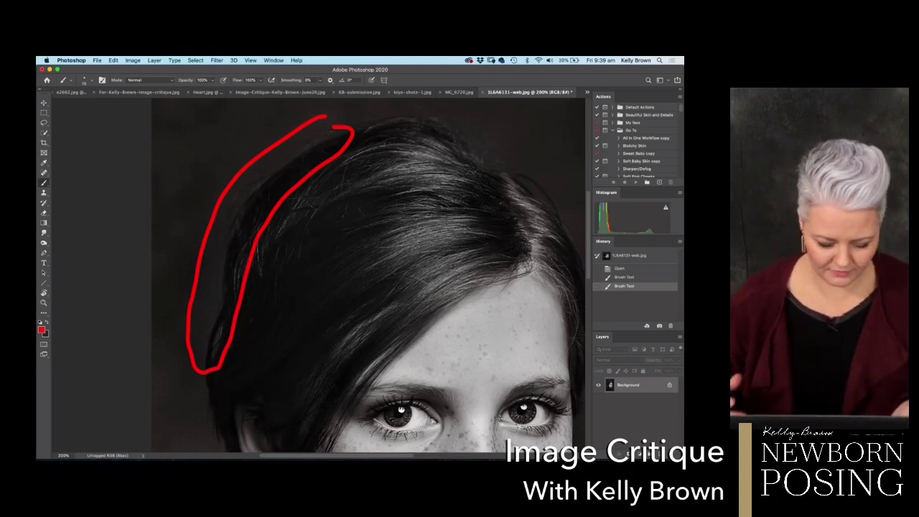
{"action": "key", "text": "super+z"}
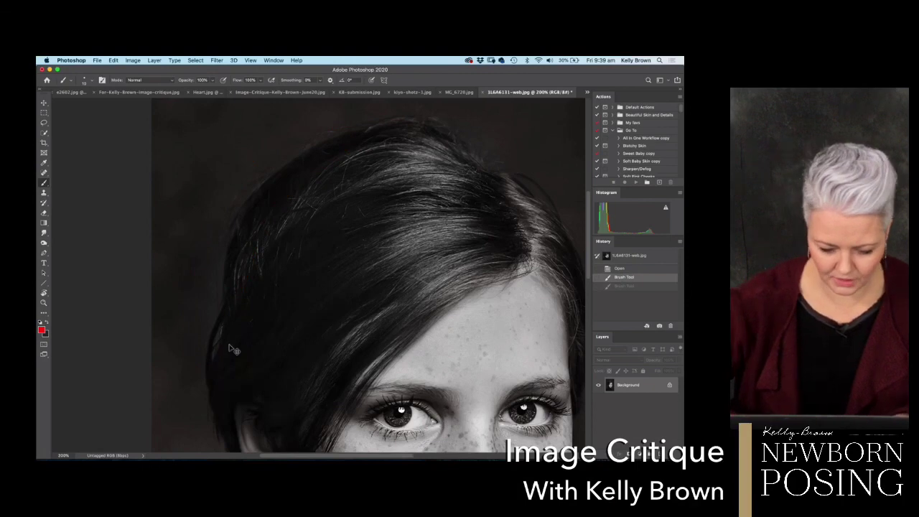
Duplicate the background layer and apply Hue/Saturation to the copy, testing saturation at +100 before setting it to -100.
{"action": "key", "text": "super+minus"}
{"action": "key", "text": "super+minus"}
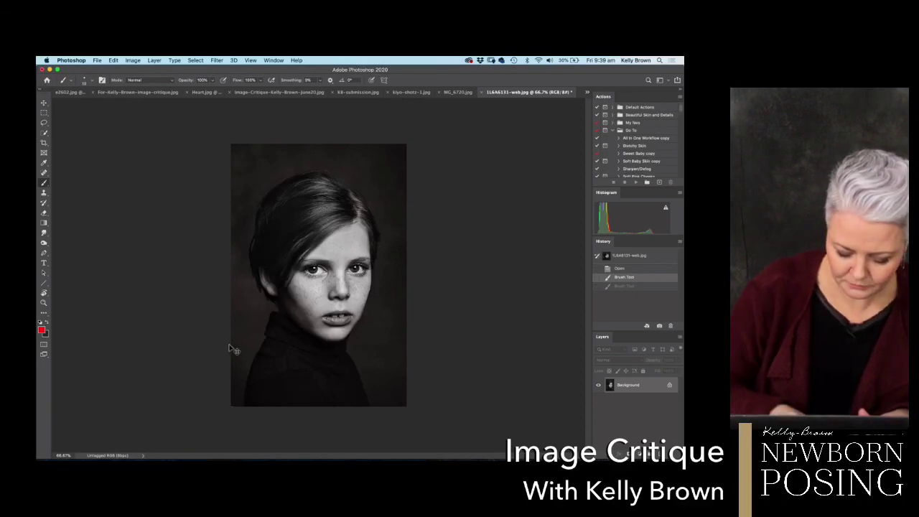
{"action": "key", "text": "super+j"}
{"action": "key", "text": "super+u"}
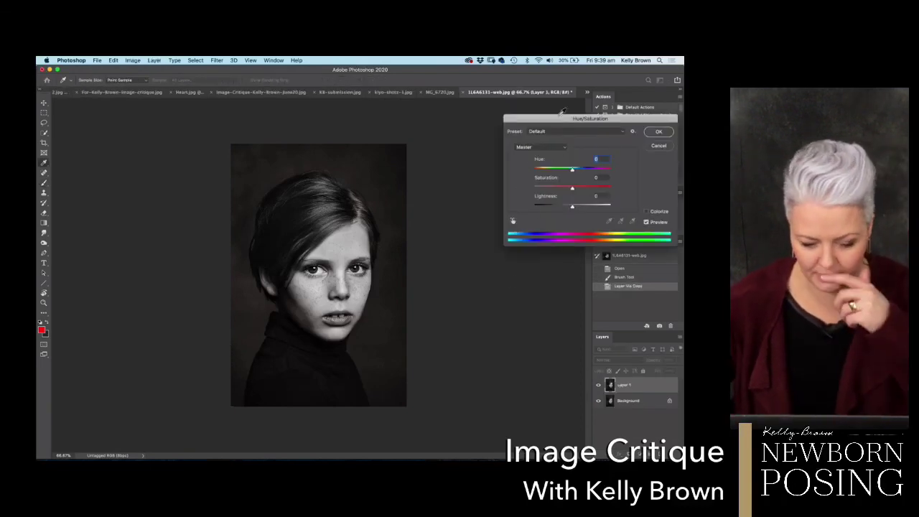
{"action": "left_click_drag", "start_coordinate": [572, 188], "coordinate": [631, 189]}
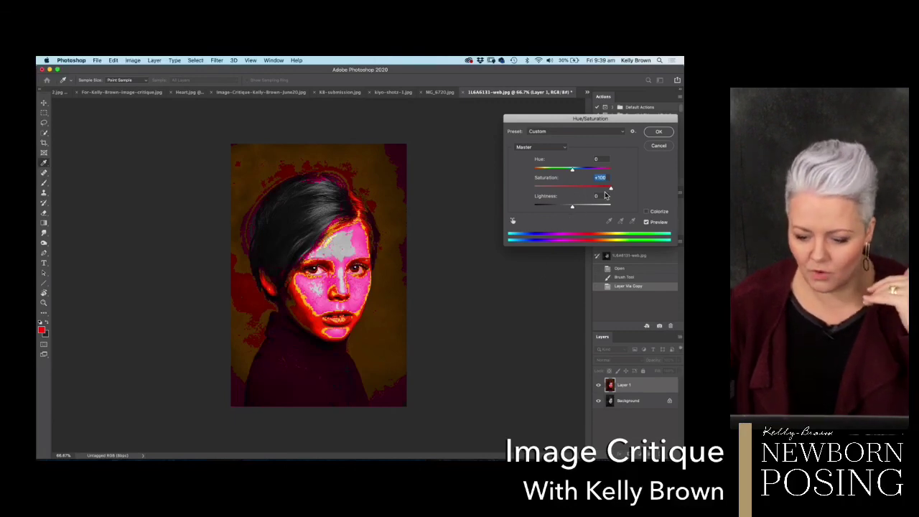
{"action": "left_click_drag", "start_coordinate": [610, 188], "coordinate": [522, 194]}
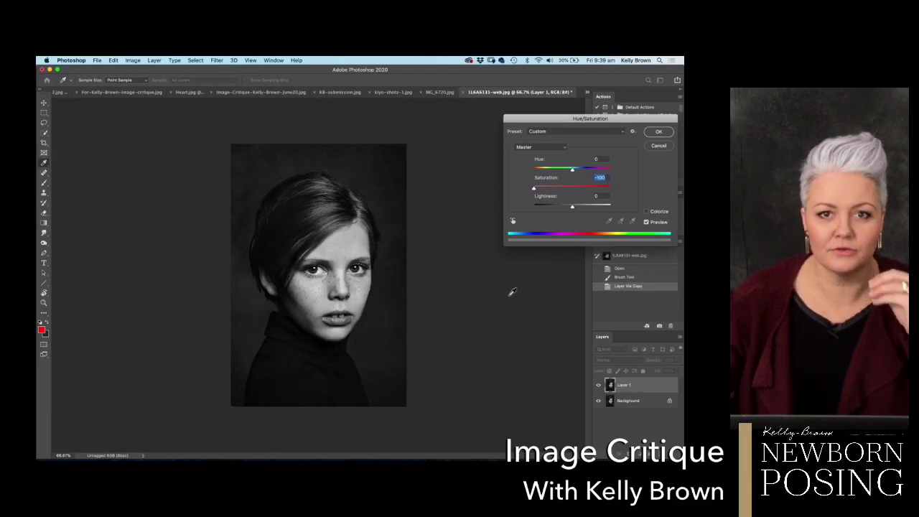
{"action": "left_click", "coordinate": [657, 131]}
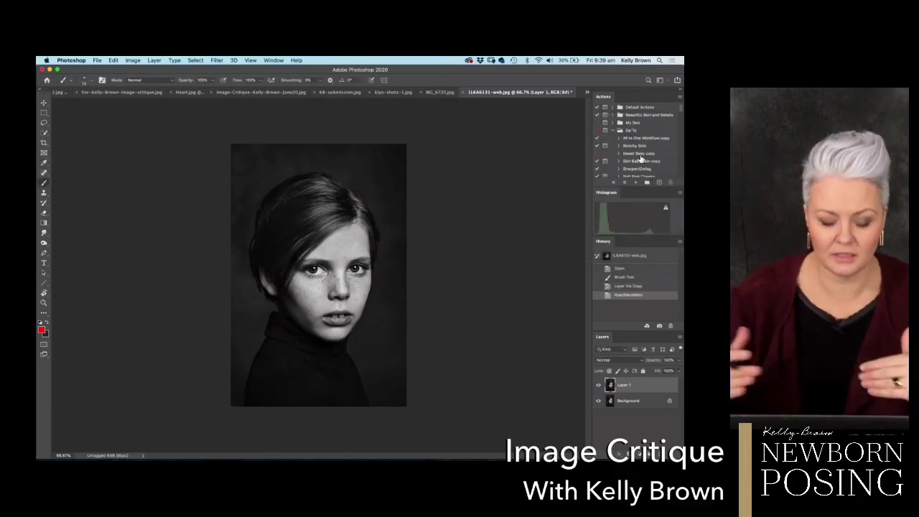
Compare the desaturated copy with the original at 200% by hiding and showing Layer 1 twice.
{"action": "key", "text": "super+1"}
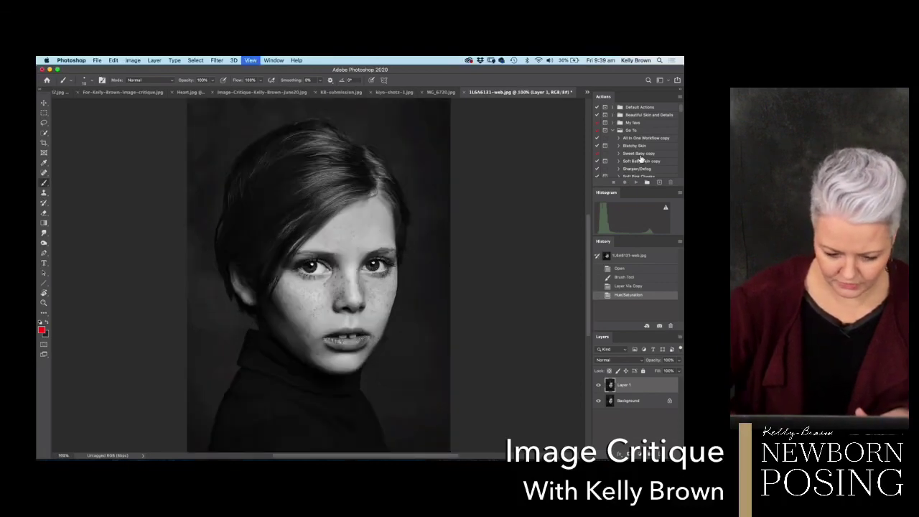
{"action": "key", "text": "super+equal"}
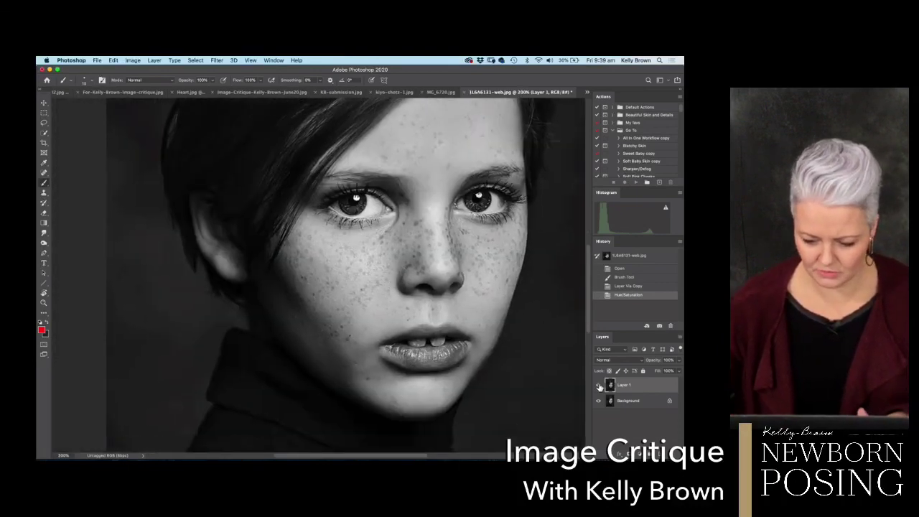
{"action": "left_click", "coordinate": [599, 386]}
{"action": "left_click", "coordinate": [599, 386]}
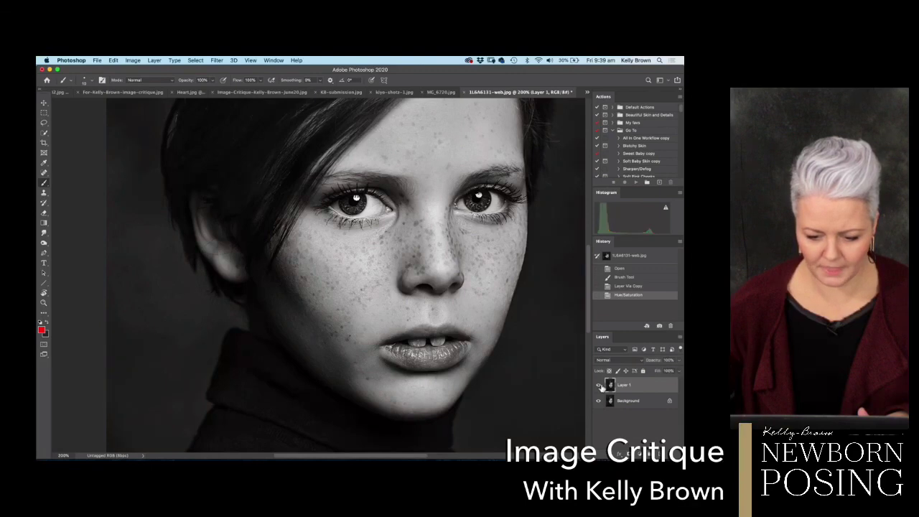
{"action": "left_click", "coordinate": [600, 387]}
{"action": "left_click", "coordinate": [600, 387]}
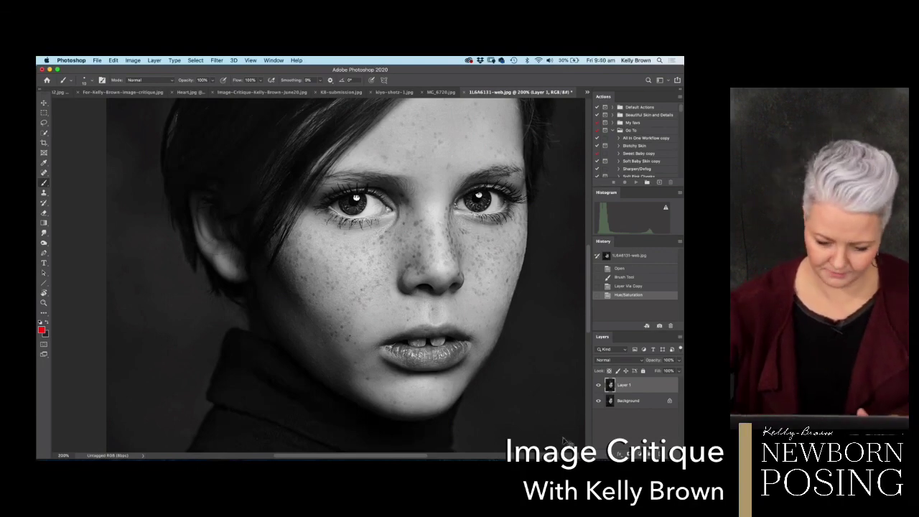
Delete the desaturated layer copy, leaving only the background layer.
{"action": "key", "text": "super+minus"}
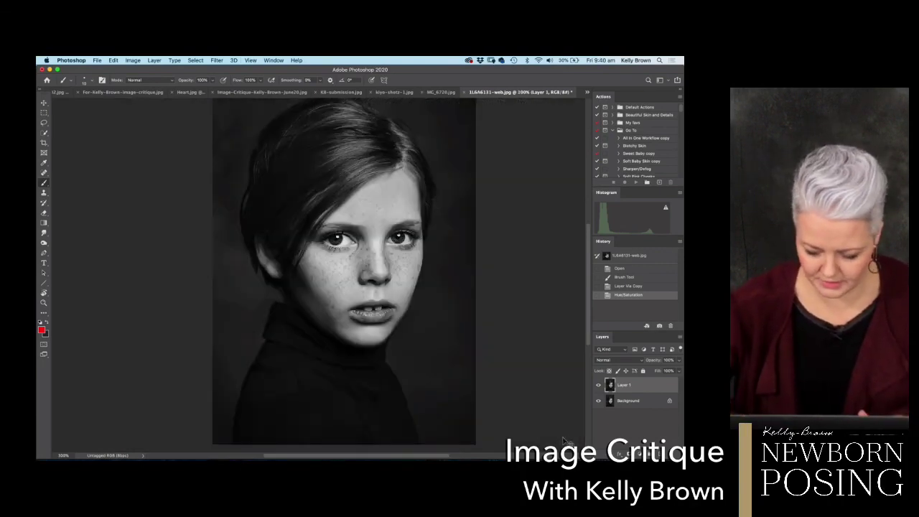
{"action": "key", "text": "super+minus"}
{"action": "left_click_drag", "start_coordinate": [612, 386], "coordinate": [672, 449]}
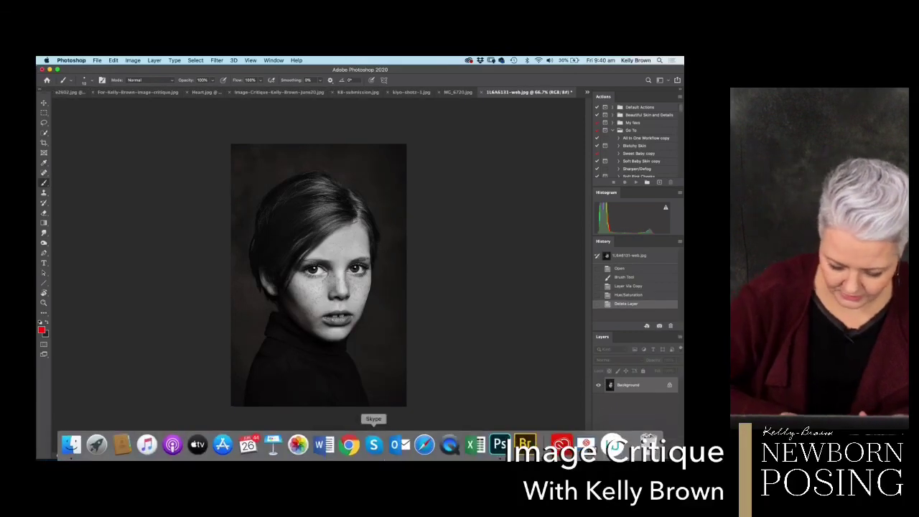
Duplicate the background layer and preview highlight clipping and a raised black point in Curves, without applying the adjustment.
{"action": "key", "text": "super+j"}
{"action": "key", "text": "super+m"}
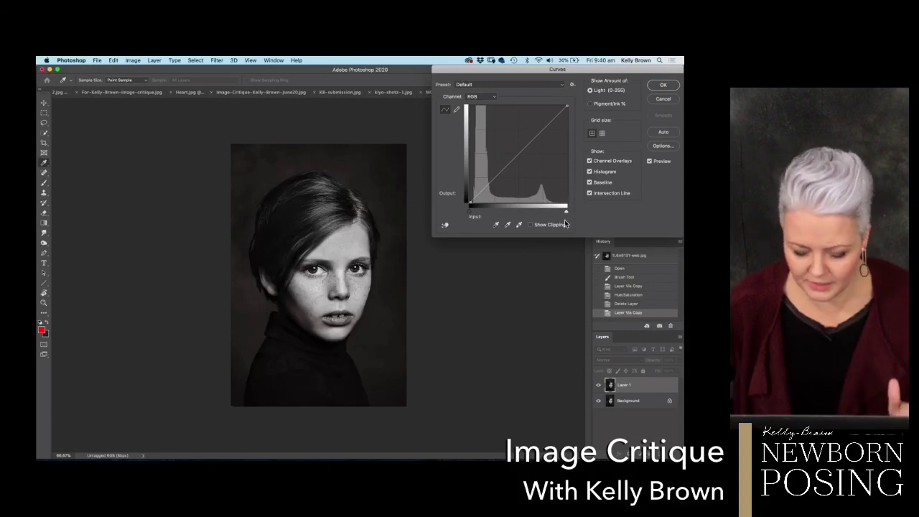
{"action": "mouse_move", "coordinate": [567, 212]}
{"action": "left_mouse_down"}
{"action": "mouse_move", "coordinate": [545, 212]}
{"action": "mouse_move", "coordinate": [579, 209]}
{"action": "left_mouse_up"}
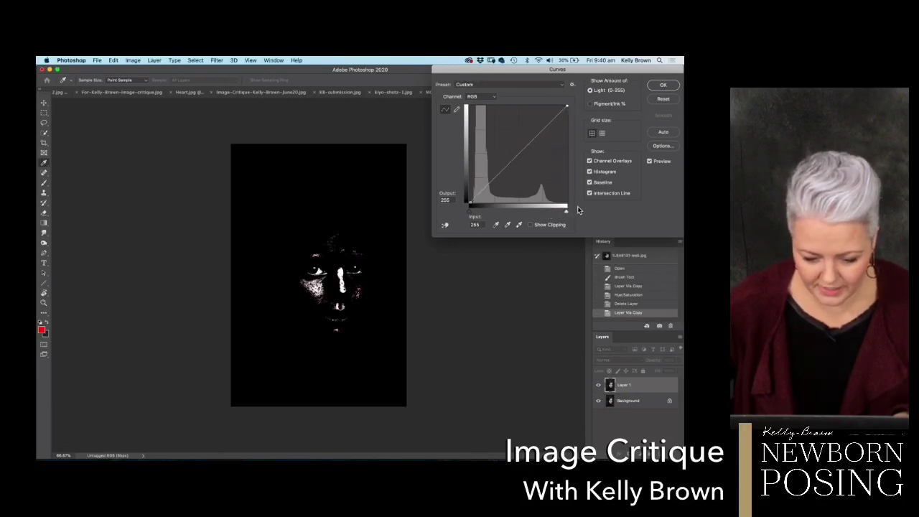
{"action": "left_click_drag", "start_coordinate": [469, 211], "coordinate": [477, 217], "text": "alt"}
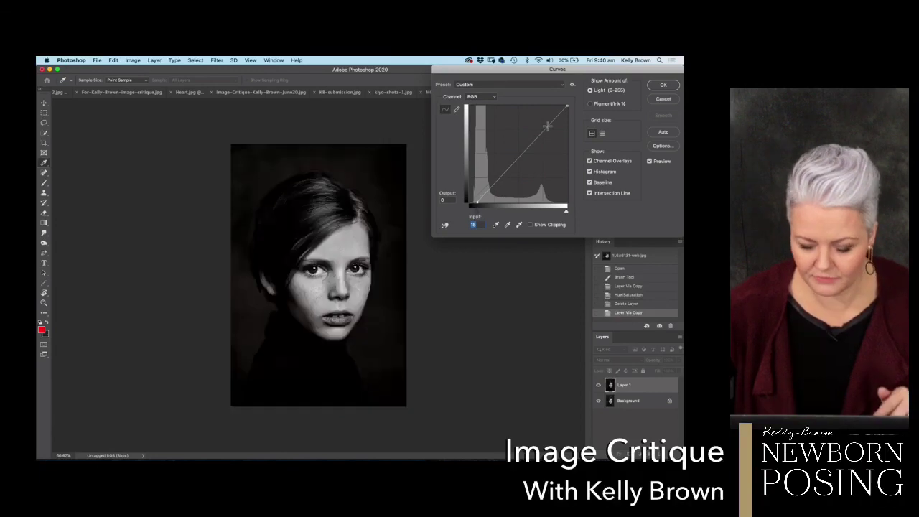
{"action": "left_click", "coordinate": [663, 100]}
Circle the bright highlights in the hair above the forehead in red, and undo the stroke.
{"action": "key", "text": "super+1"}
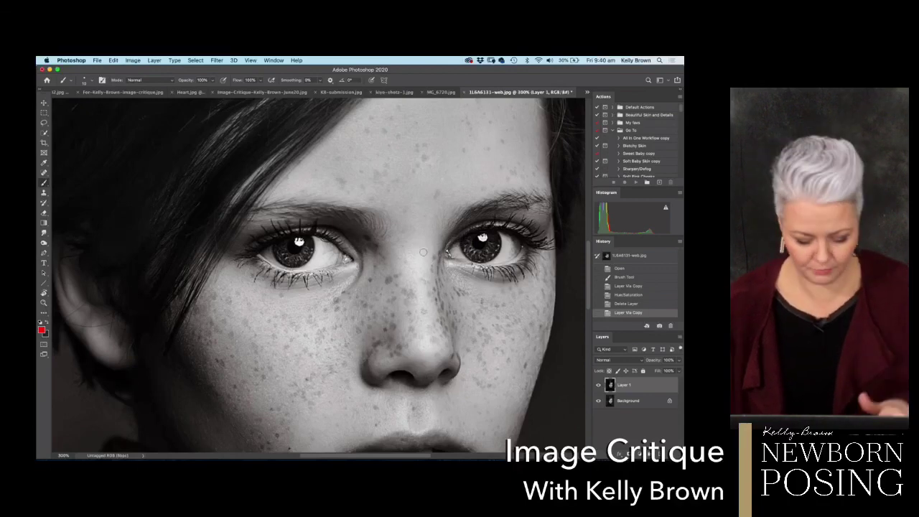
{"action": "scroll", "coordinate": [357, 247], "scroll_direction": "up", "scroll_amount": 6}
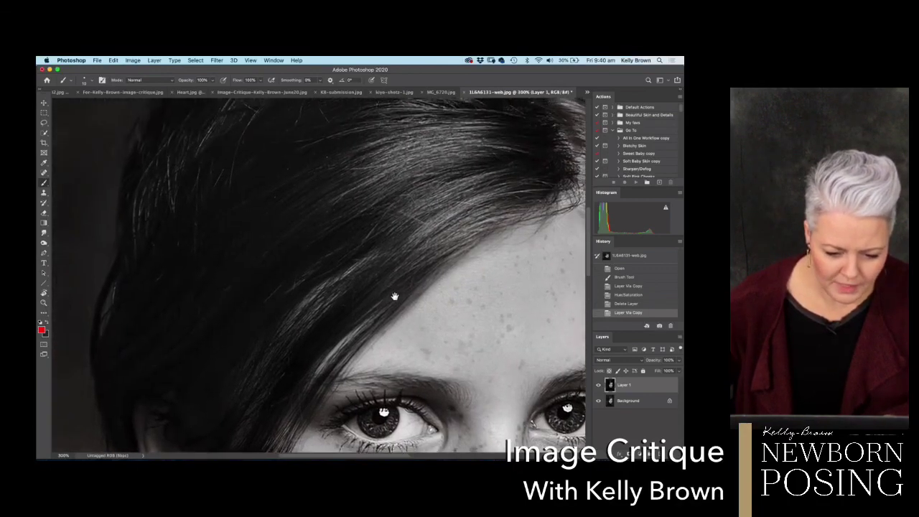
{"action": "scroll", "coordinate": [387, 272], "scroll_direction": "up", "scroll_amount": 3}
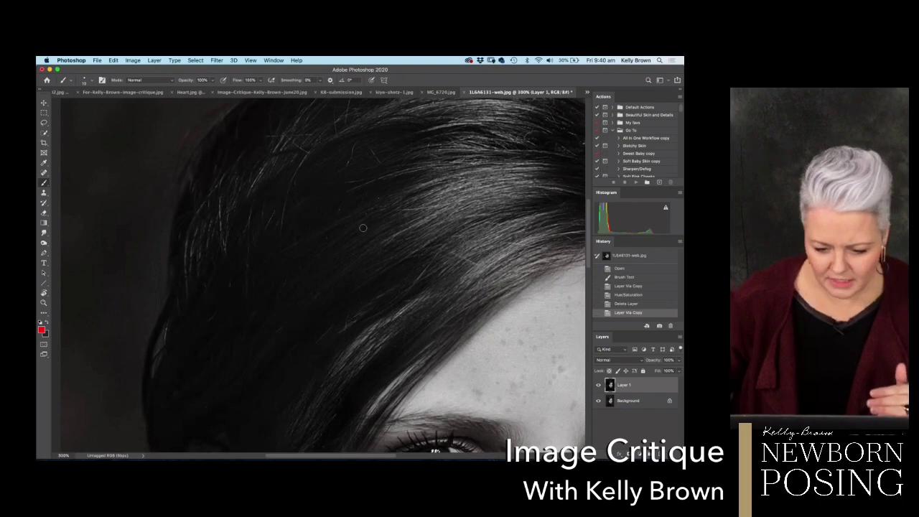
{"action": "left_click_drag", "start_coordinate": [457, 134], "coordinate": [468, 144]}
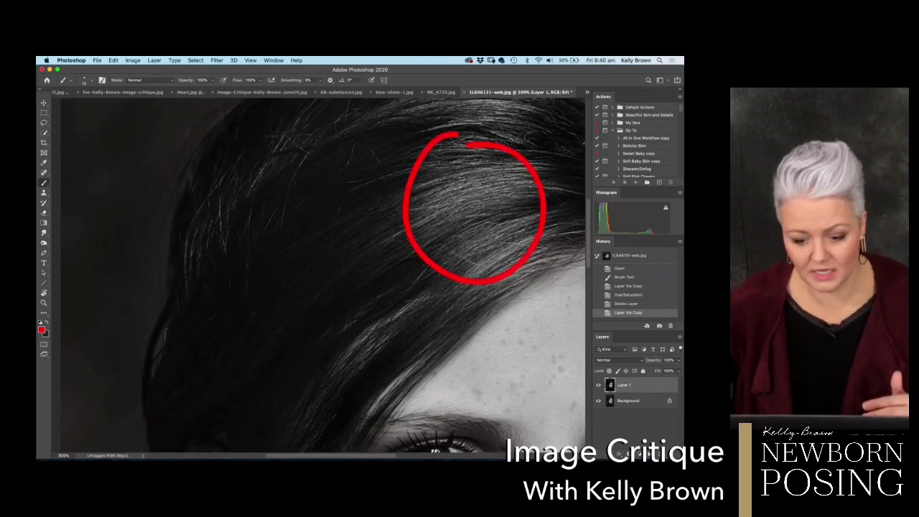
{"action": "key", "text": "super+z"}
Circle the dark hair around the visible ear with a red brush stroke on Layer 1.
{"action": "scroll", "coordinate": [334, 314], "scroll_direction": "down", "scroll_amount": 5}
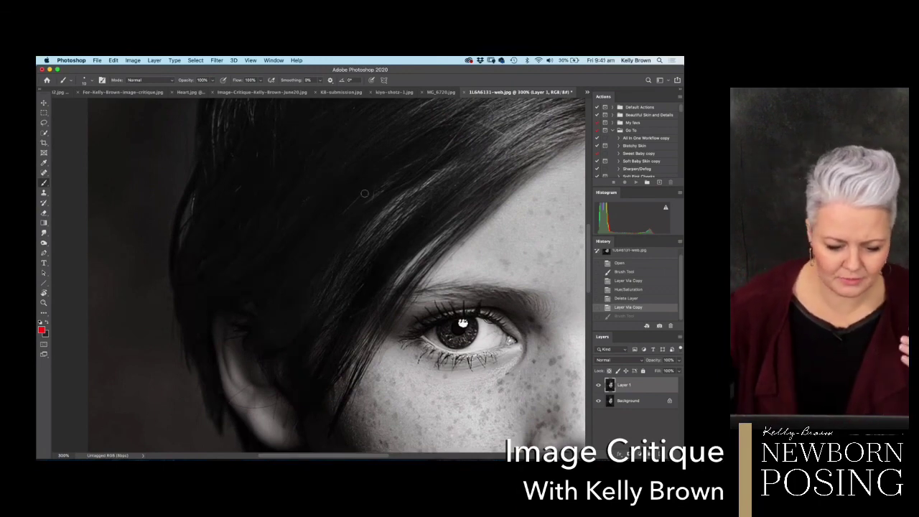
{"action": "mouse_move", "coordinate": [194, 240]}
{"action": "left_mouse_down"}
{"action": "mouse_move", "coordinate": [317, 337]}
{"action": "mouse_move", "coordinate": [260, 231]}
{"action": "left_mouse_up"}
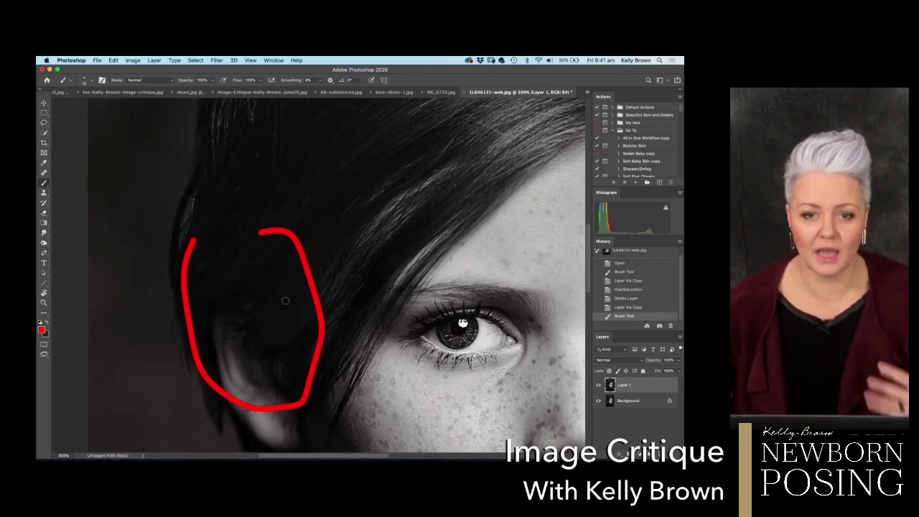
Circle the shadowed jawline above the turtleneck collar in red, and undo the stroke.
{"action": "scroll", "coordinate": [291, 311], "scroll_direction": "down", "scroll_amount": 1}
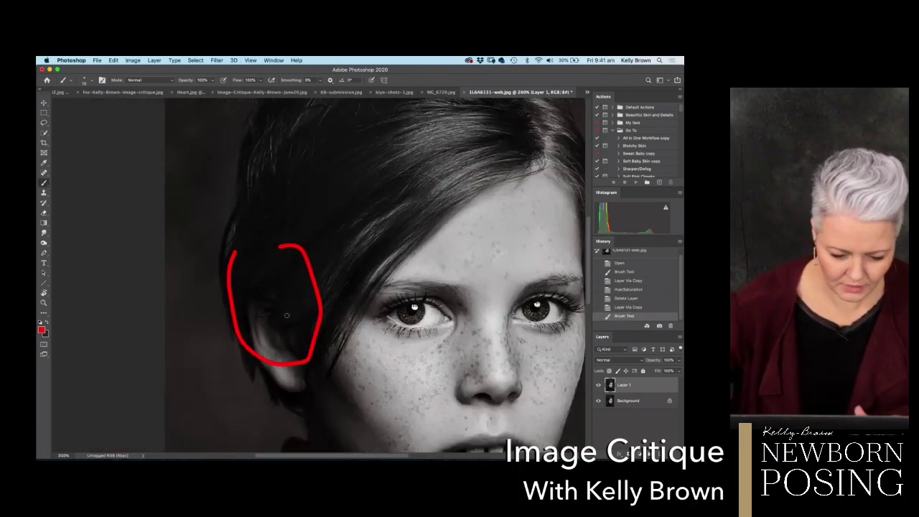
{"action": "left_click_drag", "start_coordinate": [349, 320], "coordinate": [340, 225]}
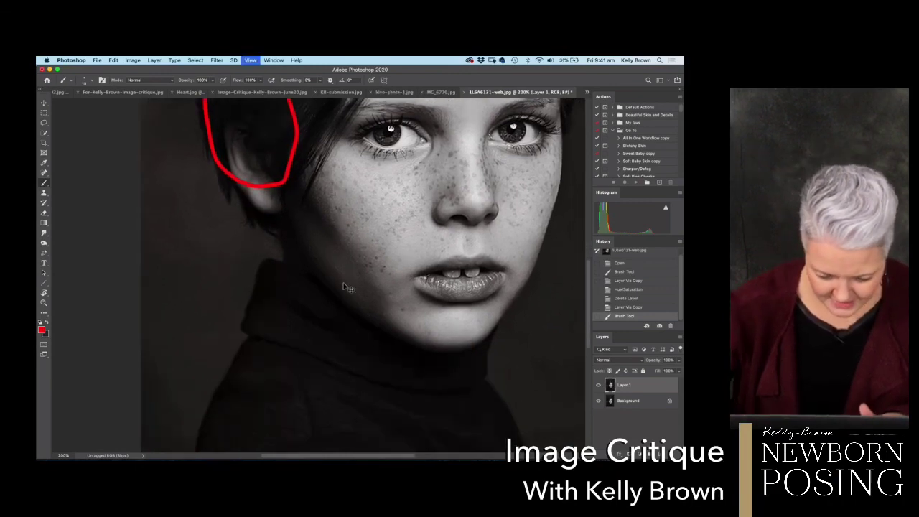
{"action": "scroll", "coordinate": [345, 288], "scroll_direction": "up", "scroll_amount": 1}
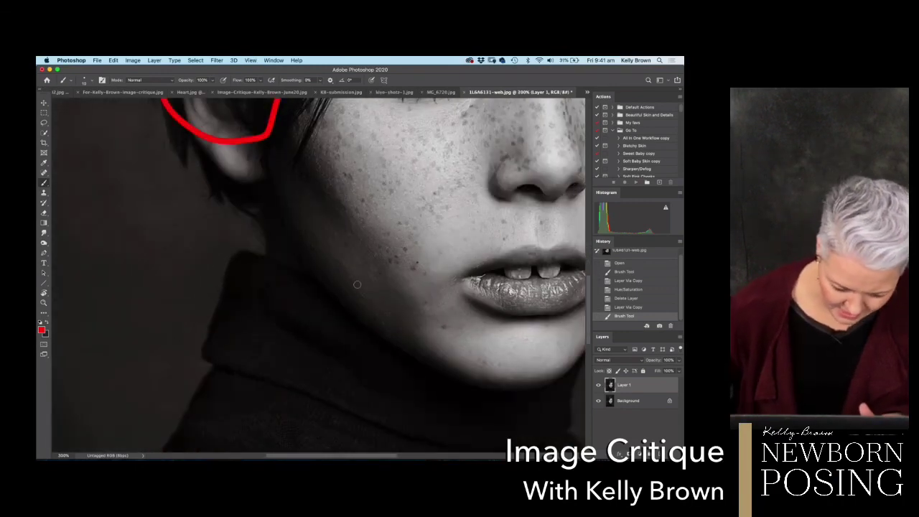
{"action": "scroll", "coordinate": [358, 284], "scroll_direction": "up", "scroll_amount": 1}
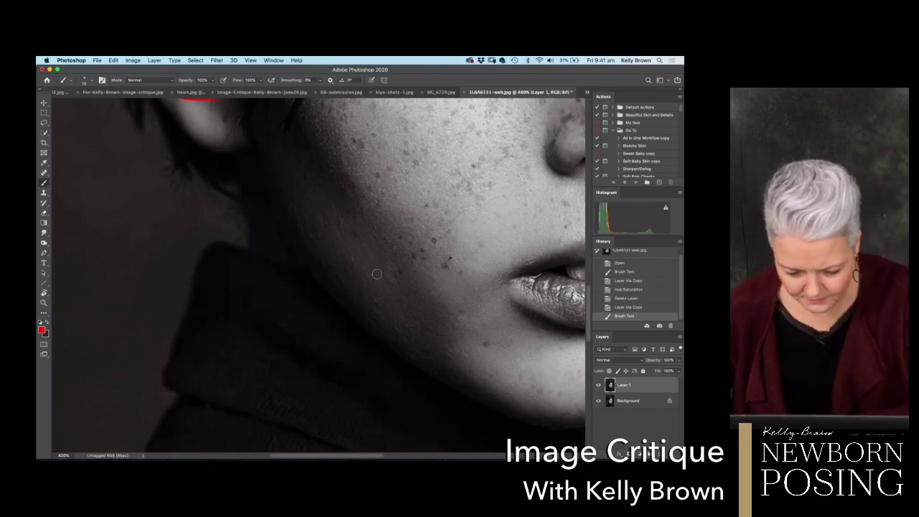
{"action": "scroll", "coordinate": [378, 275], "scroll_direction": "up", "scroll_amount": 1}
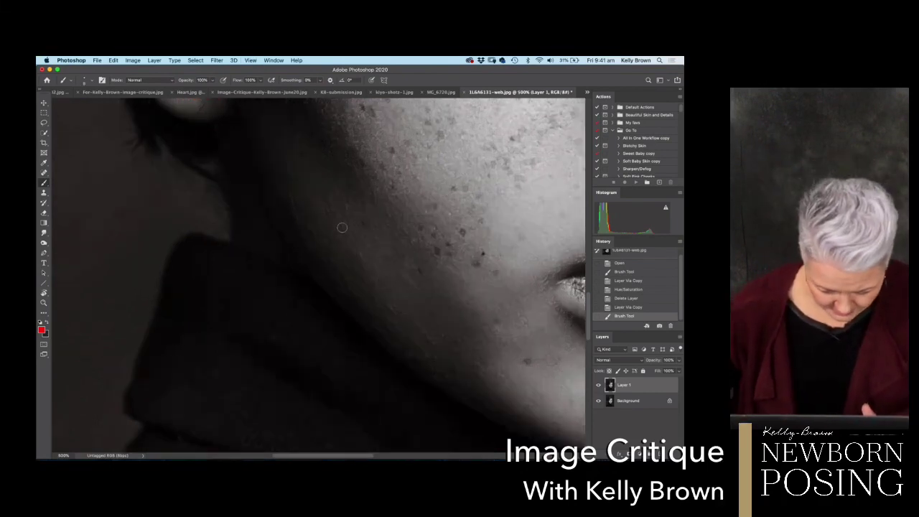
{"action": "mouse_move", "coordinate": [342, 227]}
{"action": "left_mouse_down"}
{"action": "mouse_move", "coordinate": [336, 336]}
{"action": "mouse_move", "coordinate": [476, 377]}
{"action": "mouse_move", "coordinate": [356, 231]}
{"action": "left_mouse_up"}
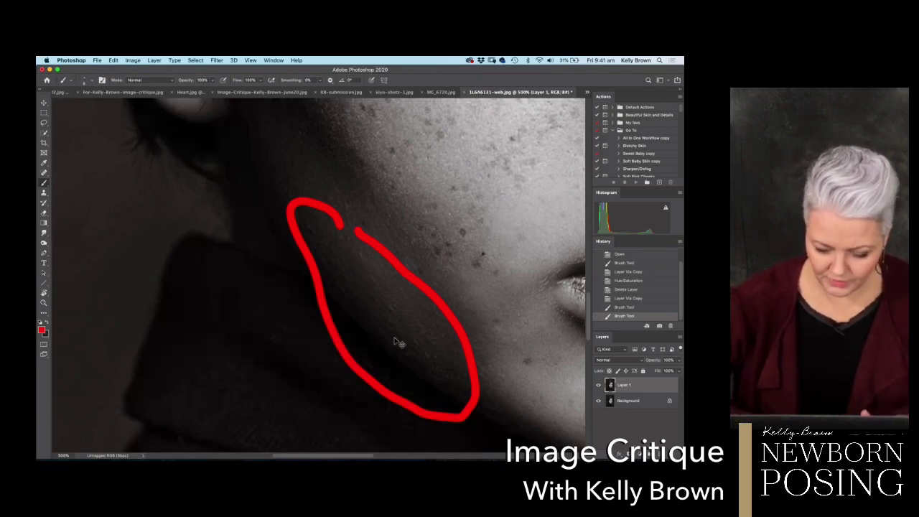
{"action": "key", "text": "super+z"}
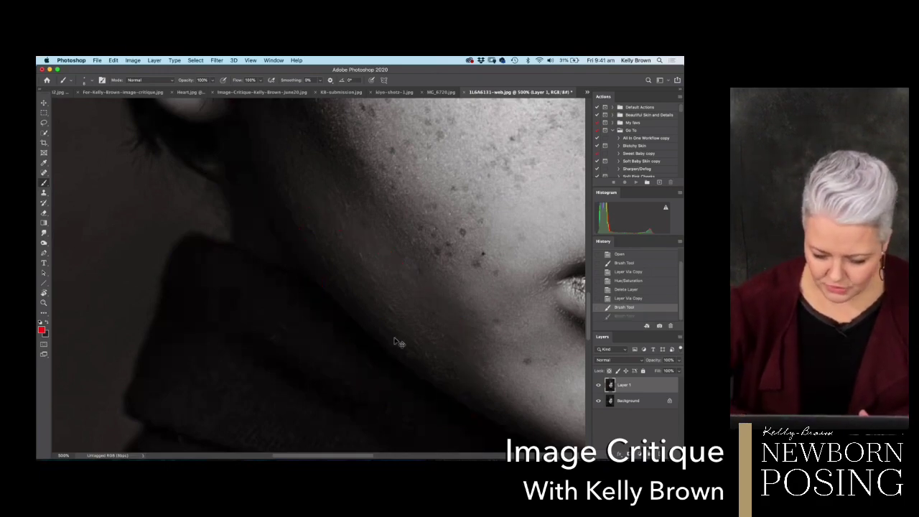
Review the whole black-and-white portrait and close 1L6A6131-web.jpg without saving the changes.
{"action": "key", "text": "super+minus"}
{"action": "key", "text": "super+minus"}
{"action": "key", "text": "super+minus"}
{"action": "key", "text": "super+minus"}
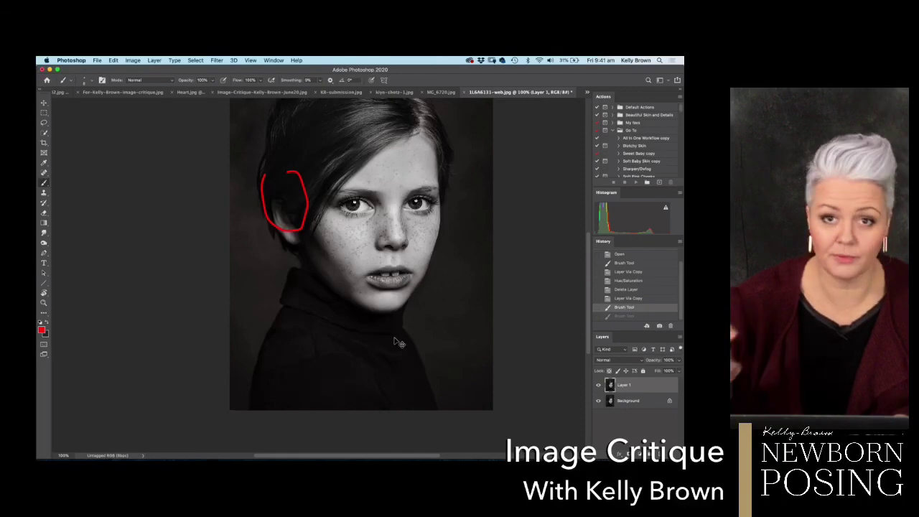
{"action": "key", "text": "super+minus"}
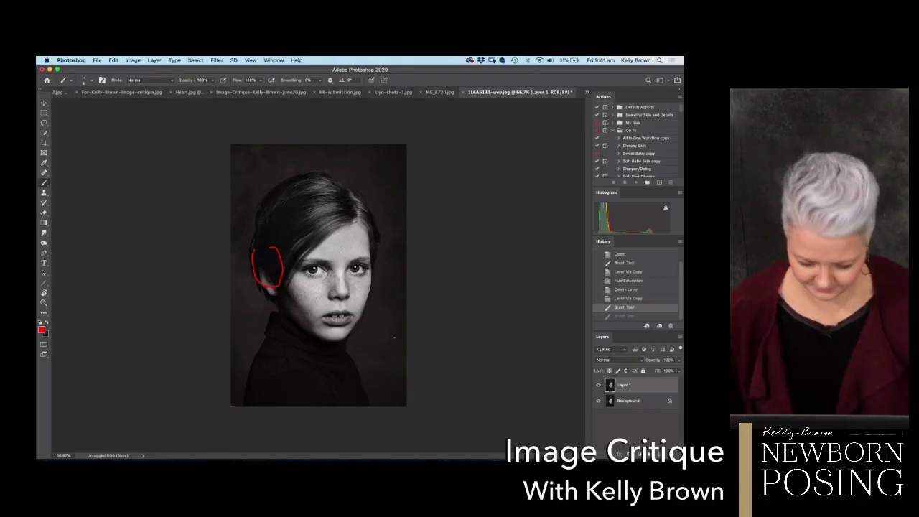
{"action": "key", "text": "super+s"}
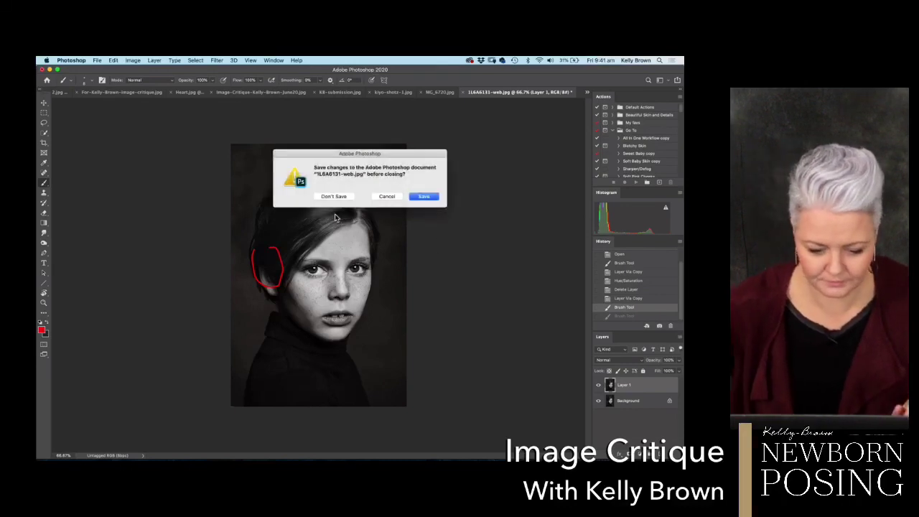
{"action": "left_click", "coordinate": [334, 198]}
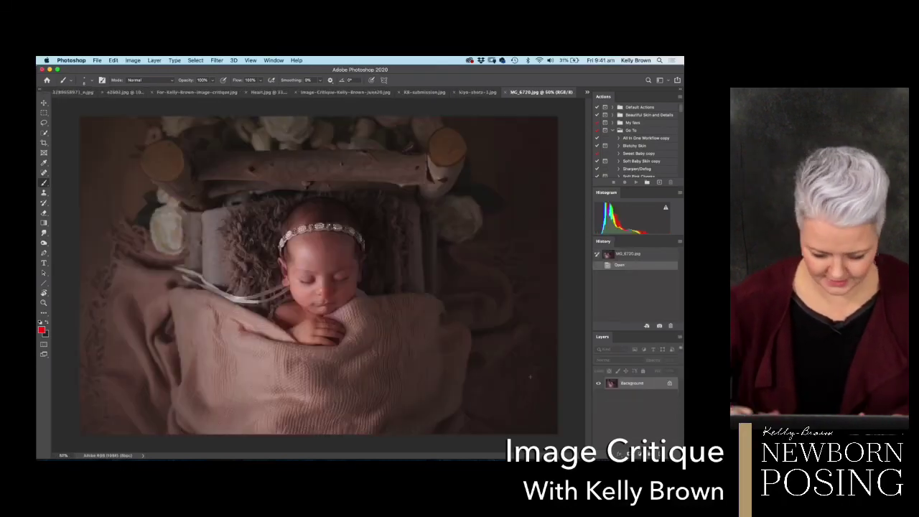
Circle the white flowers beside and above the wooden bed in MG_6720.jpg with red brush strokes.
{"action": "key", "text": "super+plus"}
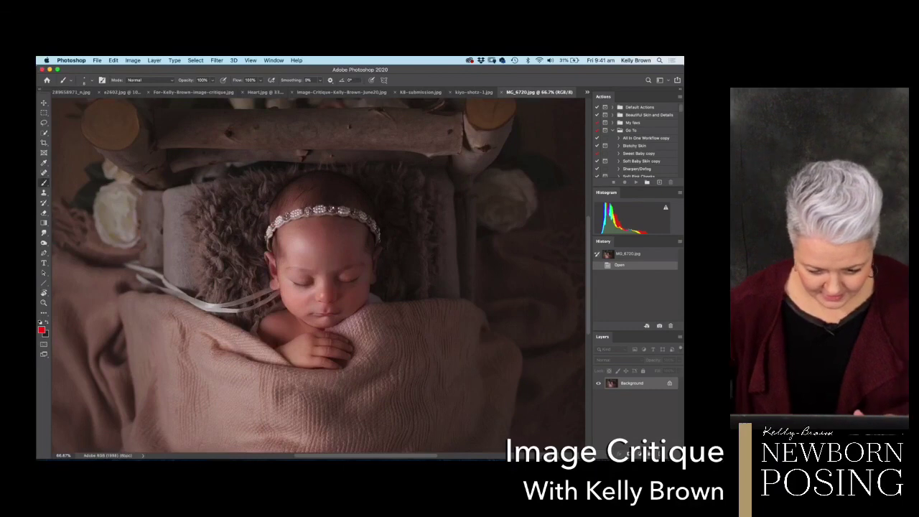
{"action": "key", "text": "super+minus"}
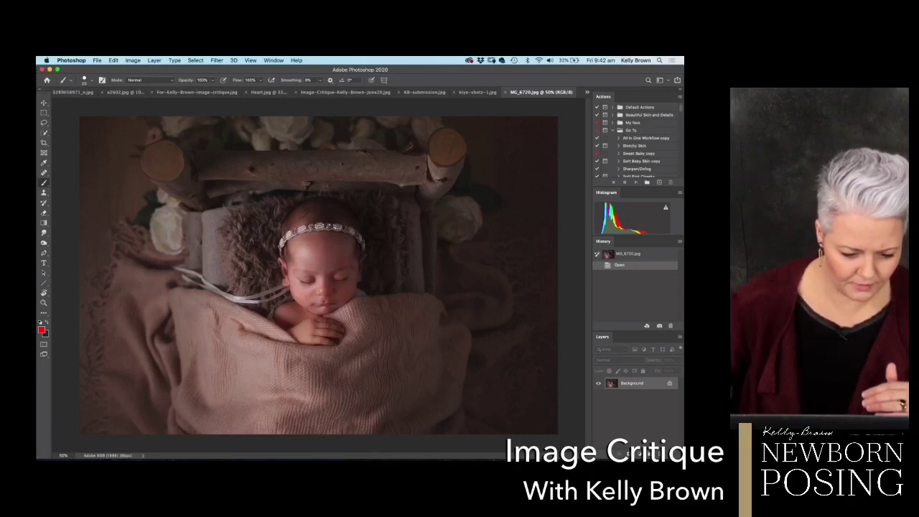
{"action": "mouse_move", "coordinate": [172, 187]}
{"action": "left_mouse_down"}
{"action": "mouse_move", "coordinate": [203, 267]}
{"action": "mouse_move", "coordinate": [191, 195]}
{"action": "left_mouse_up"}
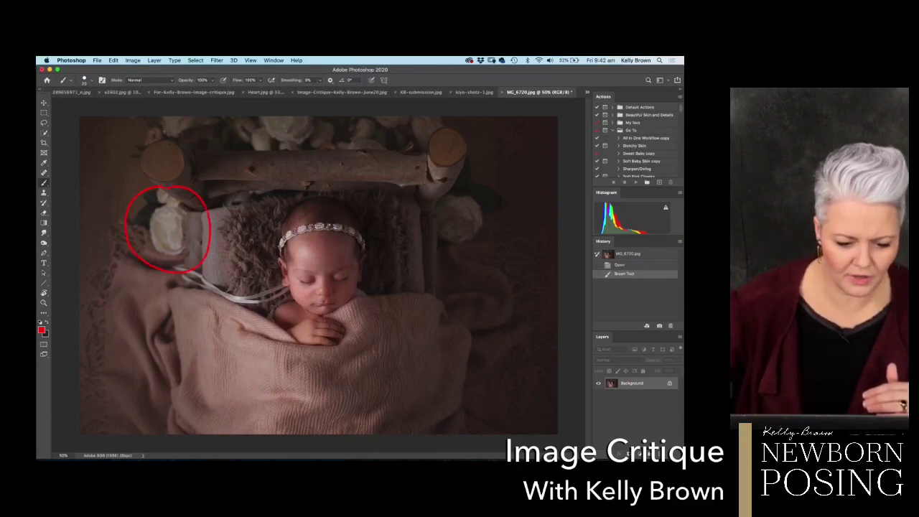
{"action": "mouse_move", "coordinate": [138, 119]}
{"action": "left_mouse_down"}
{"action": "mouse_move", "coordinate": [232, 121]}
{"action": "mouse_move", "coordinate": [330, 158]}
{"action": "mouse_move", "coordinate": [348, 119]}
{"action": "mouse_move", "coordinate": [463, 122]}
{"action": "left_mouse_up"}
{"action": "left_click_drag", "start_coordinate": [474, 189], "coordinate": [467, 182]}
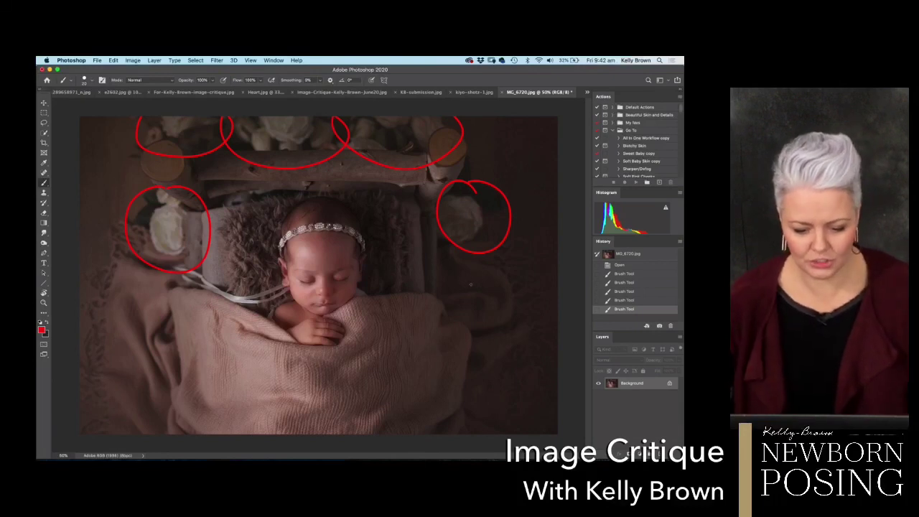
Circle the blanket folds on both sides of the bed in red, and revert the image to its original snapshot.
{"action": "left_click_drag", "start_coordinate": [474, 273], "coordinate": [451, 305]}
{"action": "left_click_drag", "start_coordinate": [474, 346], "coordinate": [451, 367]}
{"action": "left_click_drag", "start_coordinate": [172, 282], "coordinate": [149, 303]}
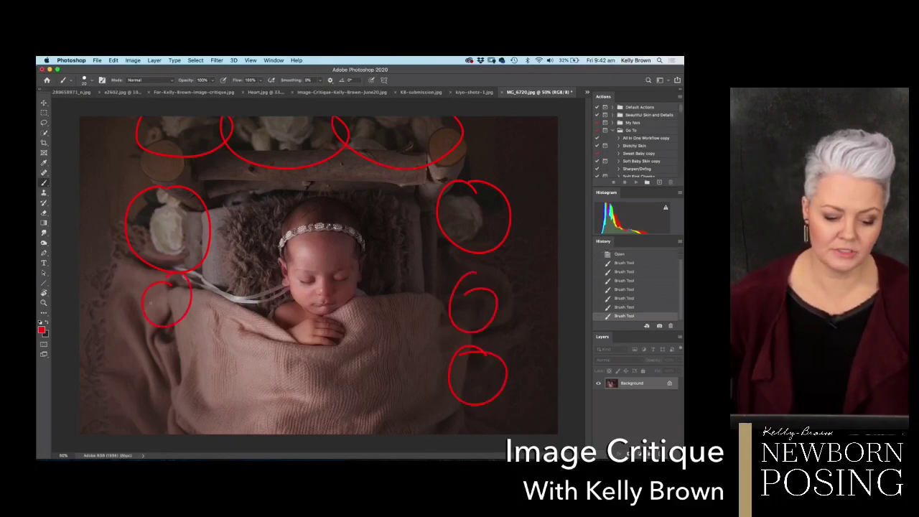
{"action": "mouse_move", "coordinate": [179, 334]}
{"action": "left_mouse_down"}
{"action": "mouse_move", "coordinate": [169, 381]}
{"action": "mouse_move", "coordinate": [205, 391]}
{"action": "left_mouse_up"}
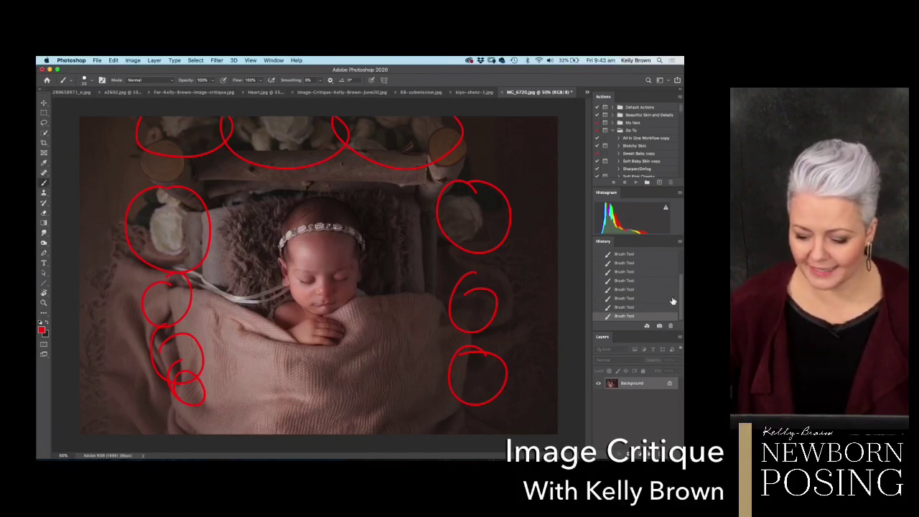
{"action": "scroll", "coordinate": [646, 280], "scroll_direction": "up", "scroll_amount": 3}
{"action": "left_click", "coordinate": [631, 254]}
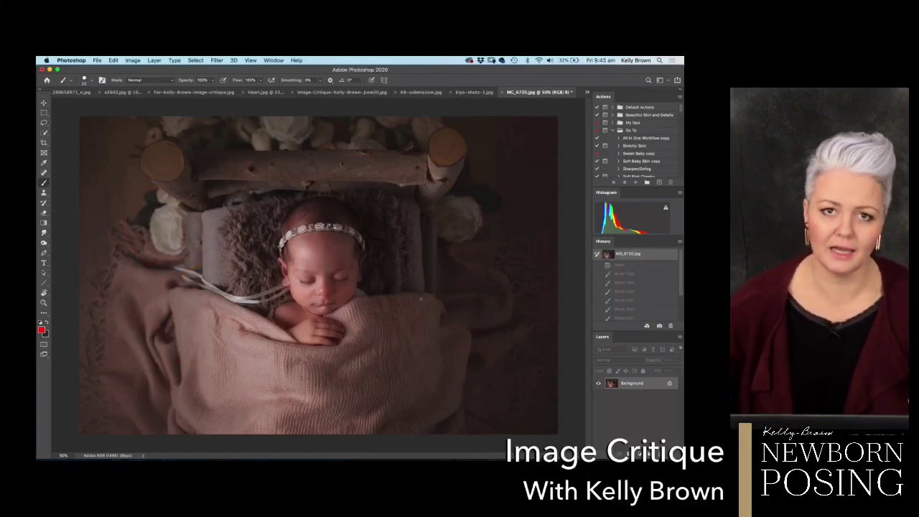
Trace the blanket's upper edge and mark the fabric beside the bed in red, and revert both strokes.
{"action": "mouse_move", "coordinate": [194, 287]}
{"action": "left_mouse_down"}
{"action": "mouse_move", "coordinate": [323, 351]}
{"action": "mouse_move", "coordinate": [471, 303]}
{"action": "left_mouse_up"}
{"action": "left_click_drag", "start_coordinate": [511, 251], "coordinate": [520, 287]}
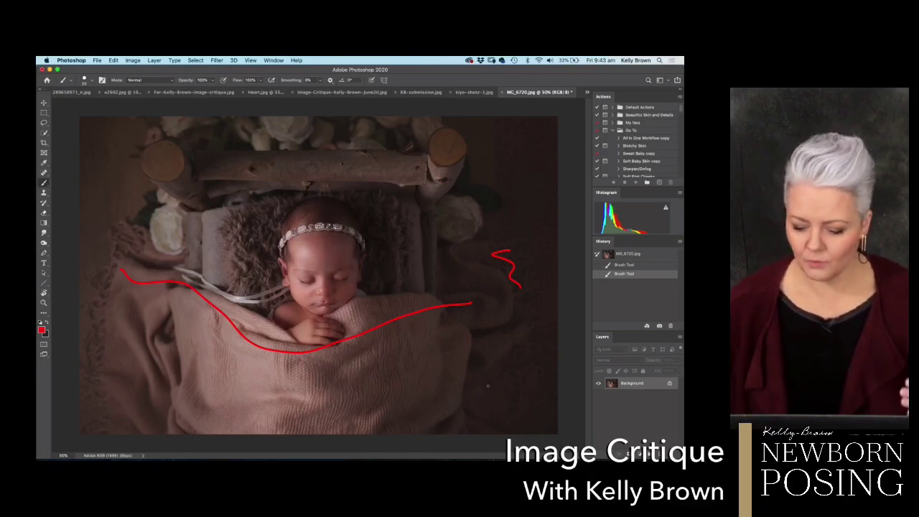
{"action": "left_click", "coordinate": [625, 257]}
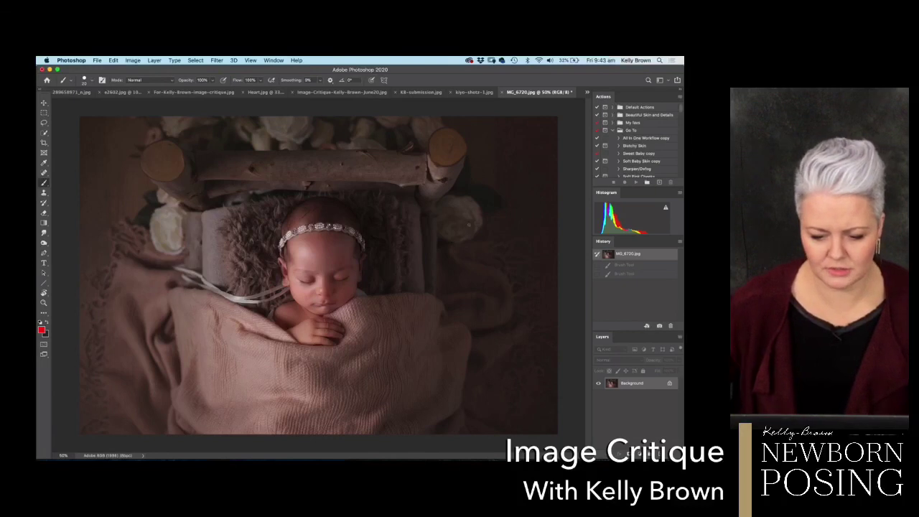
Circle sample textures on the log, fur, fringe, flower, blanket and headband in red, and revert all the circles.
{"action": "left_click", "coordinate": [431, 172]}
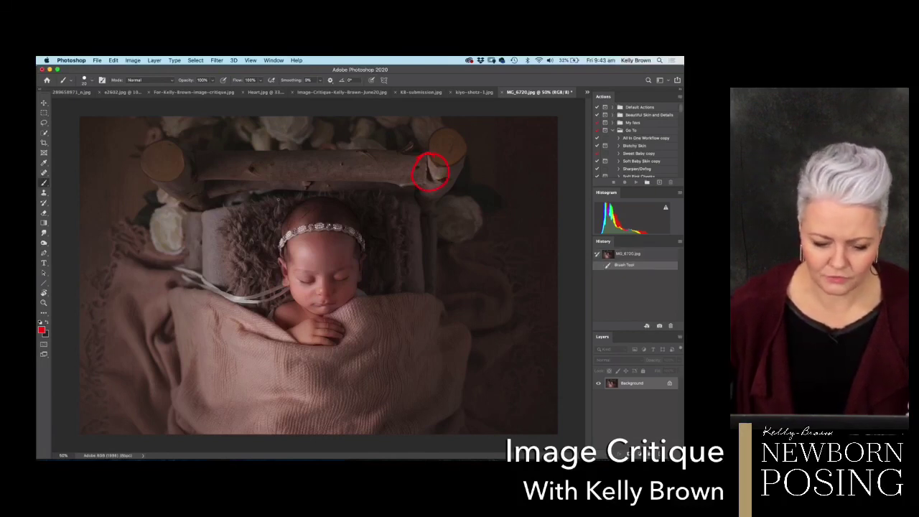
{"action": "left_click_drag", "start_coordinate": [246, 228], "coordinate": [234, 253]}
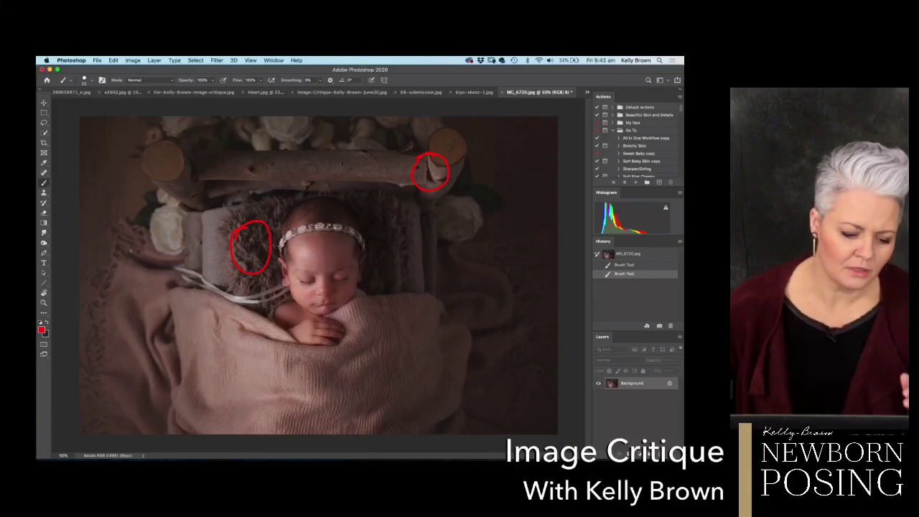
{"action": "left_click_drag", "start_coordinate": [136, 232], "coordinate": [115, 240]}
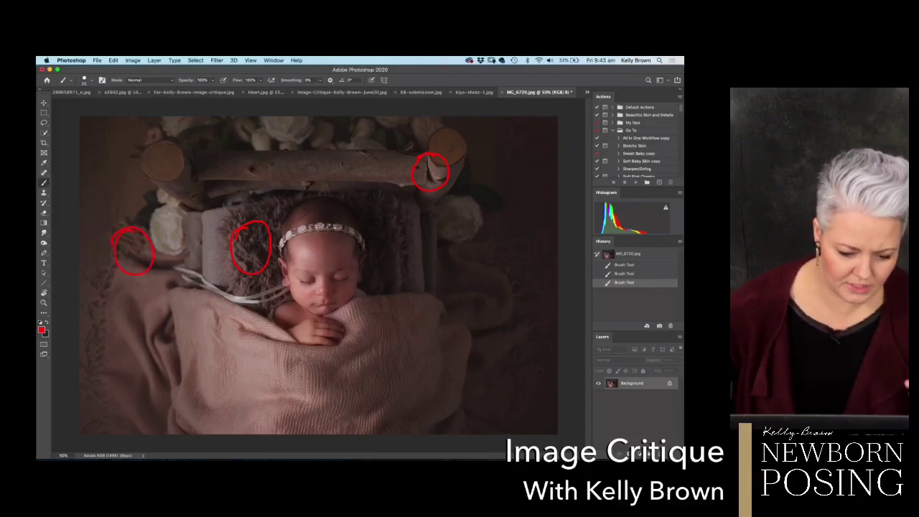
{"action": "left_click_drag", "start_coordinate": [172, 195], "coordinate": [153, 204]}
{"action": "left_click_drag", "start_coordinate": [286, 350], "coordinate": [267, 357]}
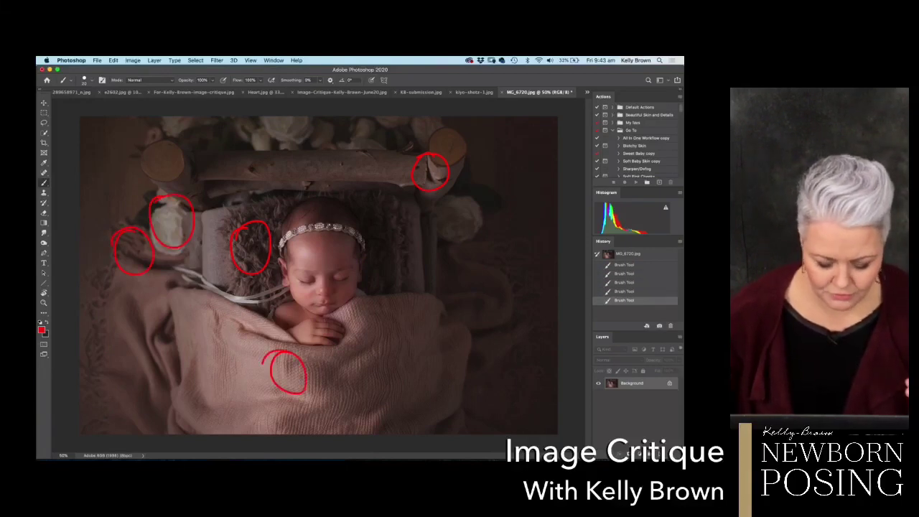
{"action": "mouse_move", "coordinate": [316, 226]}
{"action": "left_mouse_down"}
{"action": "mouse_move", "coordinate": [329, 223]}
{"action": "mouse_move", "coordinate": [317, 226]}
{"action": "left_mouse_up"}
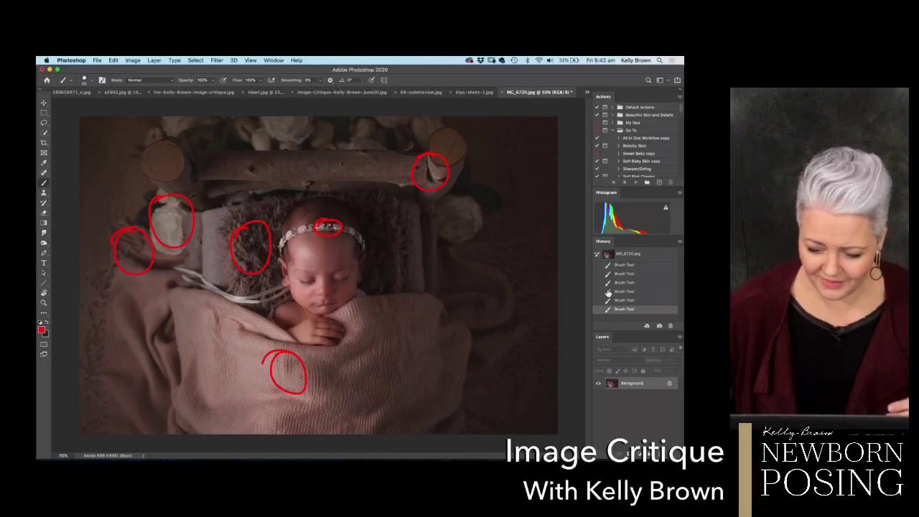
{"action": "left_click", "coordinate": [631, 256]}
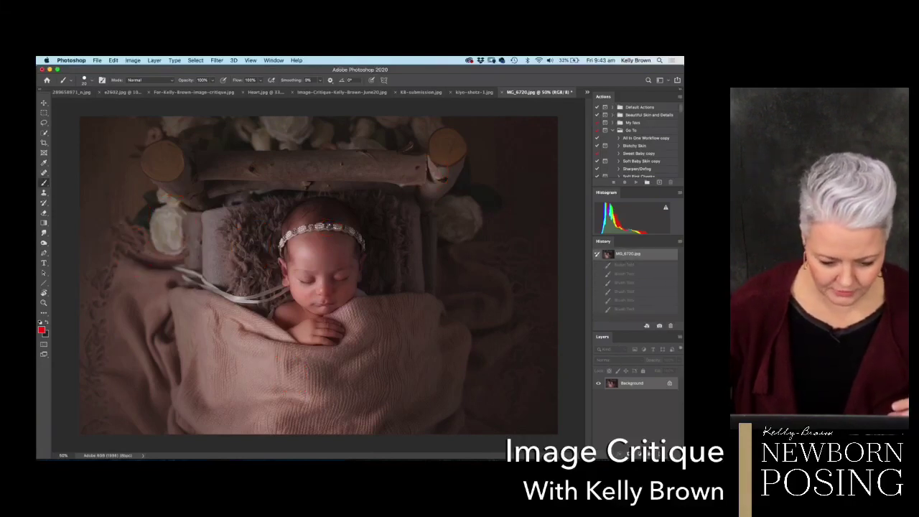
Trace the headband's ribbon tie and circle the baby's ear beside it in red, undoing each stroke.
{"action": "left_click_drag", "start_coordinate": [267, 291], "coordinate": [192, 283]}
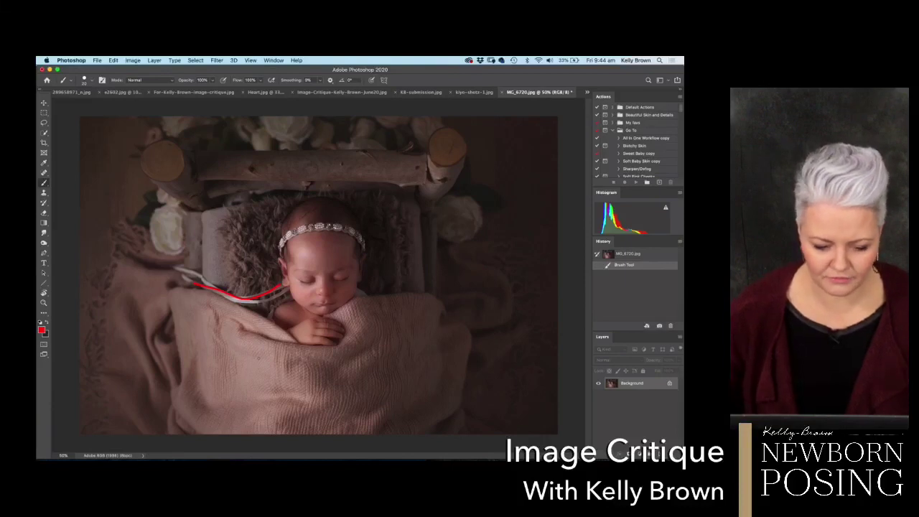
{"action": "left_click", "coordinate": [618, 256]}
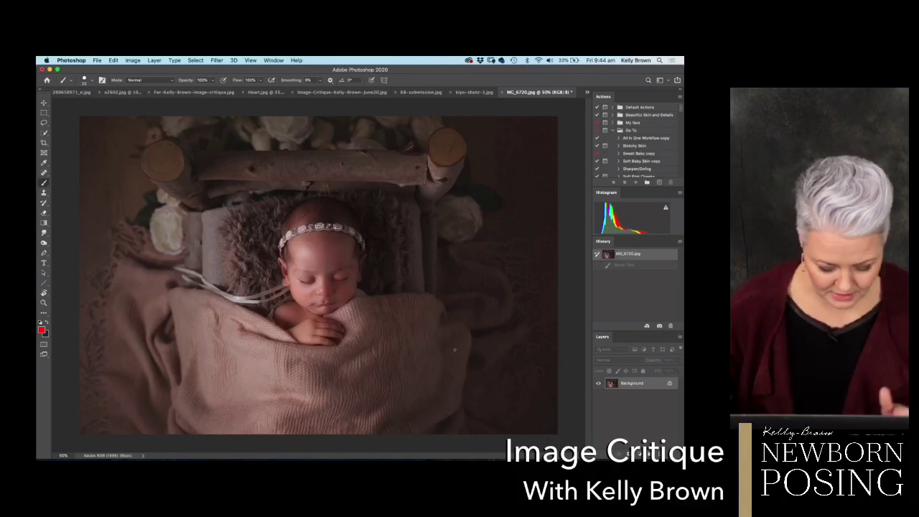
{"action": "key", "text": "super+equal"}
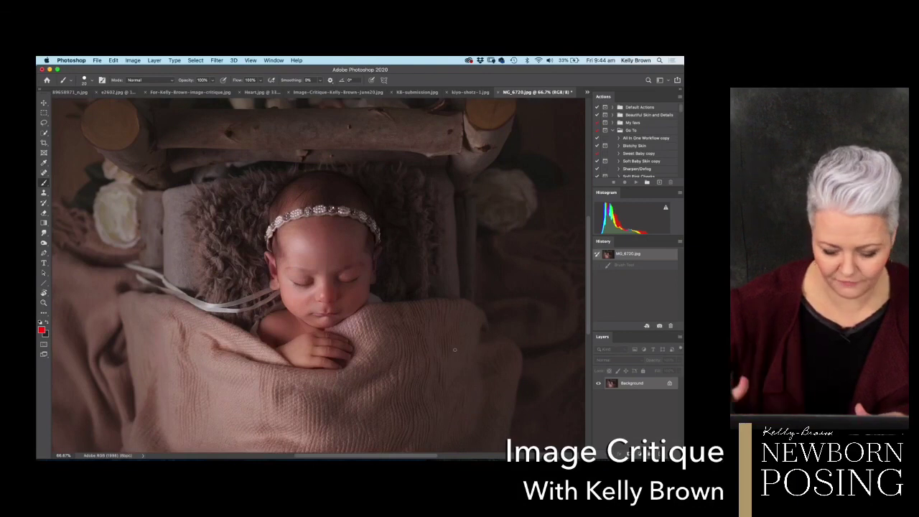
{"action": "key", "text": "super+equal"}
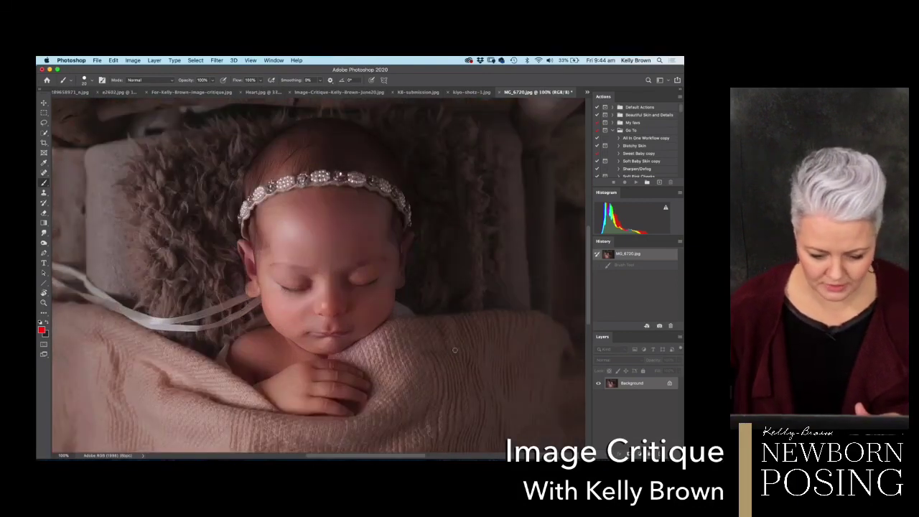
{"action": "key", "text": "super+equal"}
{"action": "scroll", "coordinate": [399, 300], "scroll_direction": "down", "scroll_amount": 3}
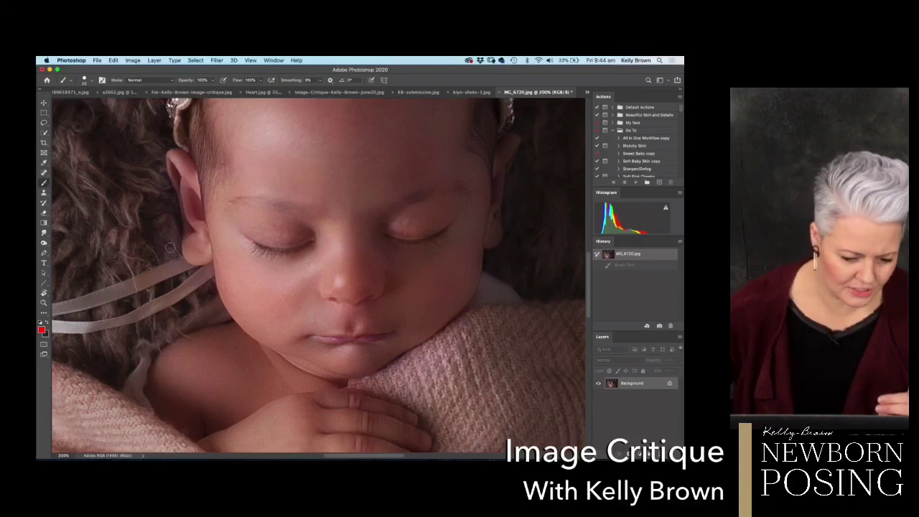
{"action": "mouse_move", "coordinate": [173, 126]}
{"action": "left_mouse_down"}
{"action": "mouse_move", "coordinate": [153, 274]}
{"action": "mouse_move", "coordinate": [216, 204]}
{"action": "mouse_move", "coordinate": [203, 140]}
{"action": "left_mouse_up"}
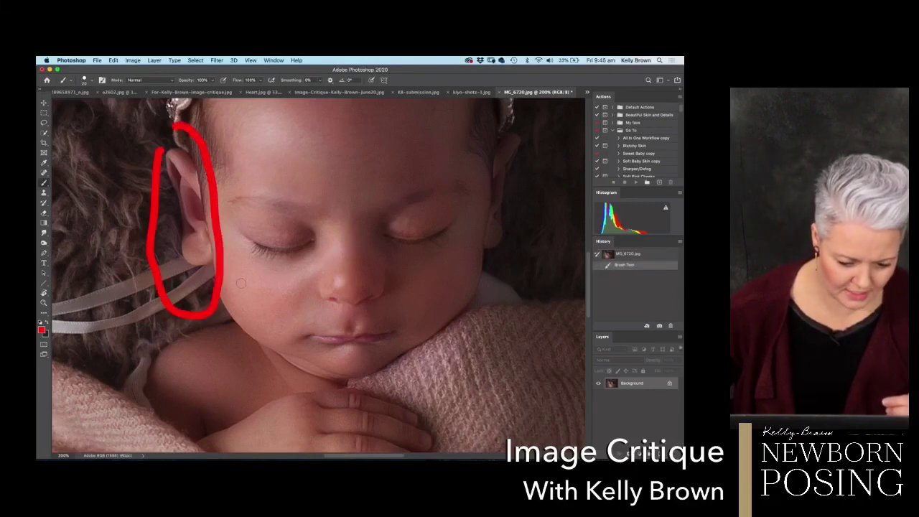
{"action": "key", "text": "super+z"}
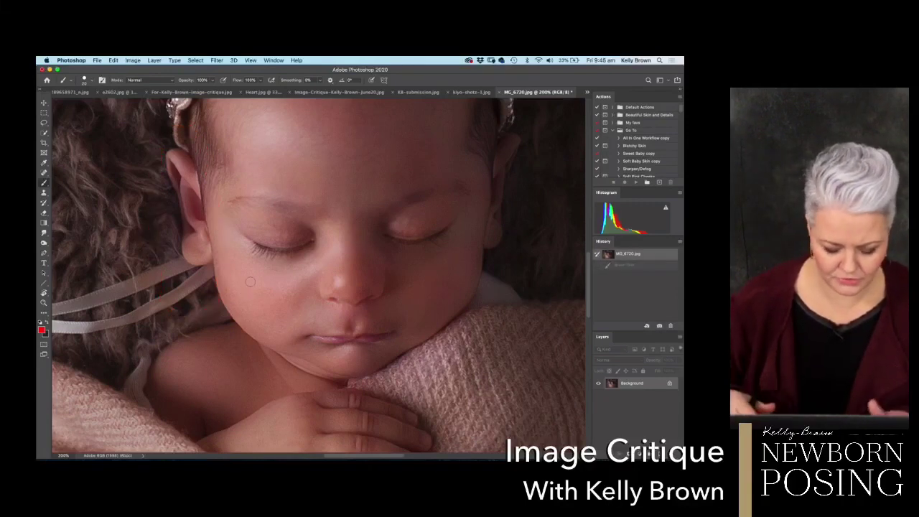
Mark the headboard in red by circling both log ends, outlining the crossbar and extending lines to the image's side edges.
{"action": "key", "text": "super+minus"}
{"action": "key", "text": "super+minus"}
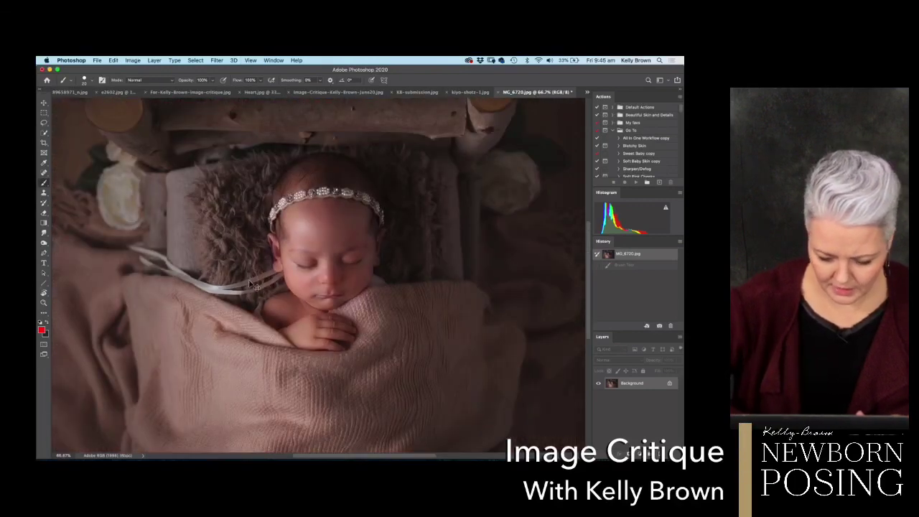
{"action": "key", "text": "super+minus"}
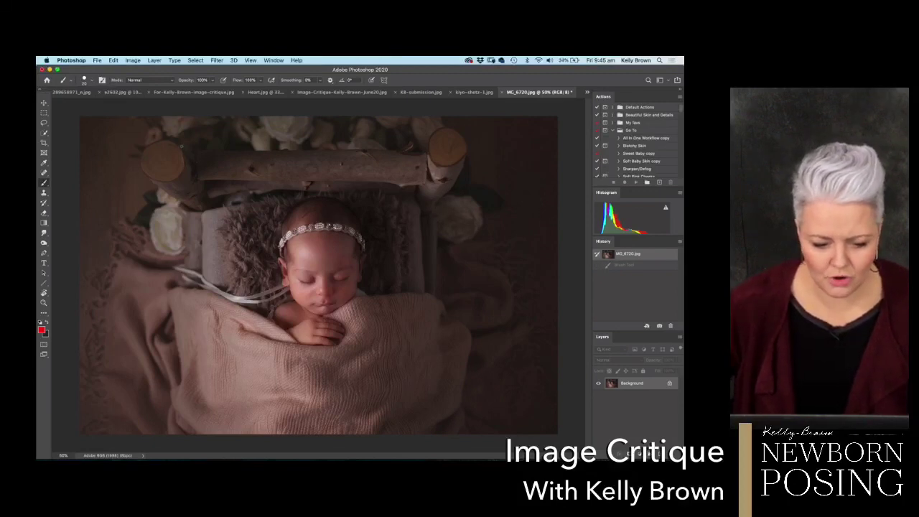
{"action": "left_click_drag", "start_coordinate": [181, 136], "coordinate": [188, 141]}
{"action": "left_click_drag", "start_coordinate": [439, 126], "coordinate": [467, 128]}
{"action": "left_click_drag", "start_coordinate": [226, 153], "coordinate": [424, 156]}
{"action": "mouse_move", "coordinate": [429, 160]}
{"action": "left_mouse_down"}
{"action": "mouse_move", "coordinate": [470, 169]}
{"action": "mouse_move", "coordinate": [215, 181]}
{"action": "left_mouse_up"}
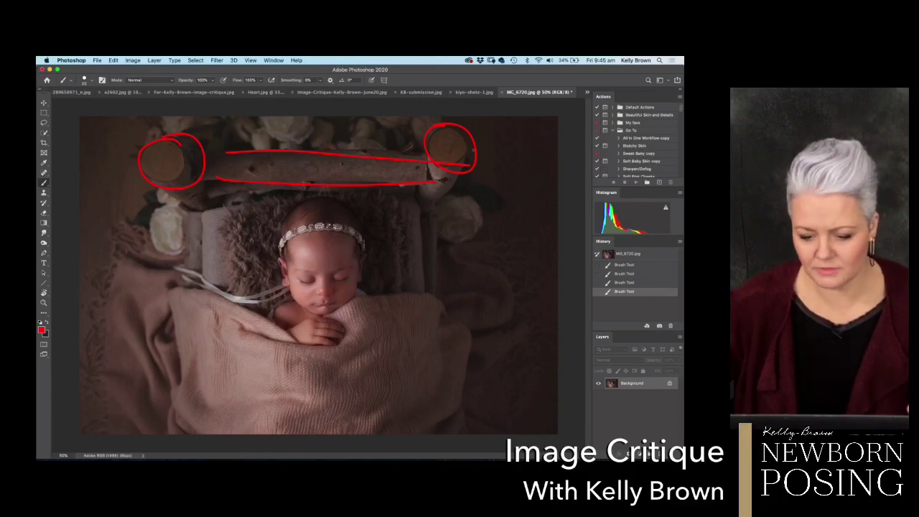
{"action": "left_click_drag", "start_coordinate": [476, 148], "coordinate": [556, 143]}
{"action": "left_click_drag", "start_coordinate": [139, 163], "coordinate": [82, 171]}
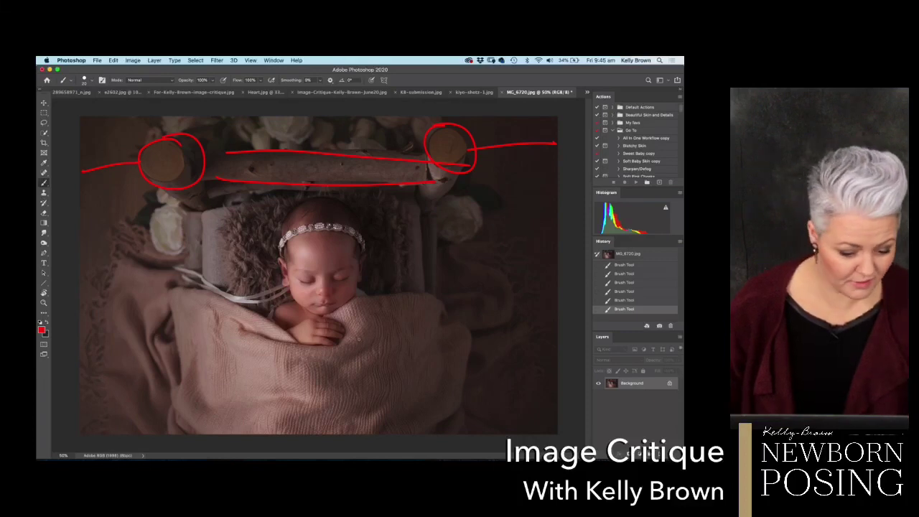
View the marked newborn image at a reduced size and close MG_6720.jpg without saving the changes.
{"action": "key", "text": "super+minus"}
{"action": "key", "text": "super+minus"}
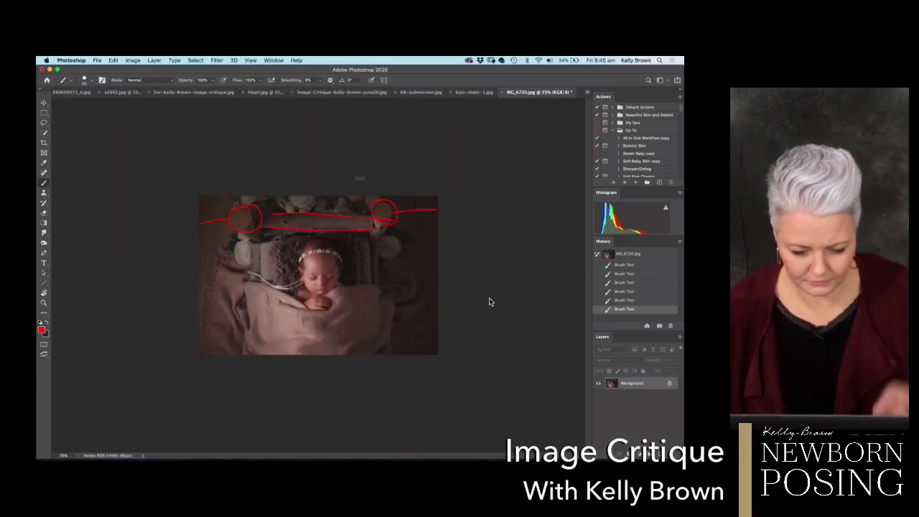
{"action": "key", "text": "super+w"}
{"action": "left_click", "coordinate": [335, 197]}
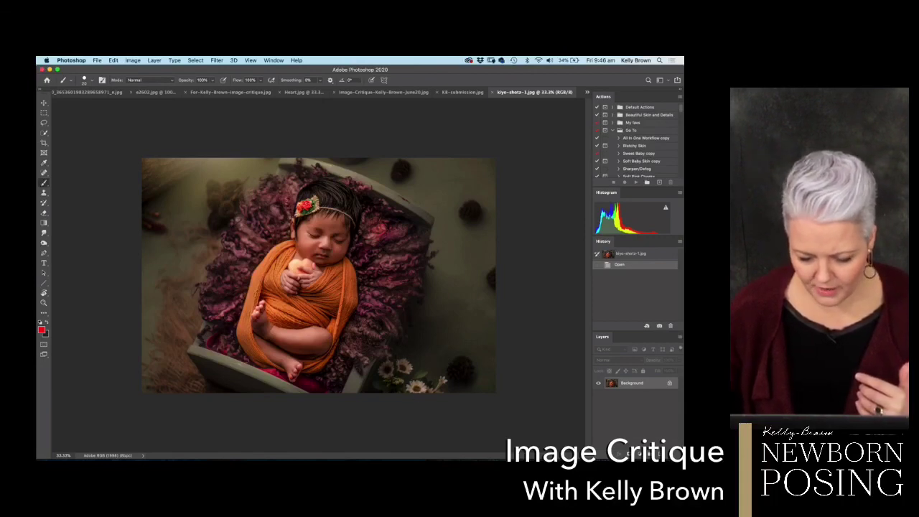
Circle the daisies, the pine cone above the bed and the headband flower in kiyo-shots-1.jpg in red.
{"action": "left_click_drag", "start_coordinate": [405, 352], "coordinate": [422, 350]}
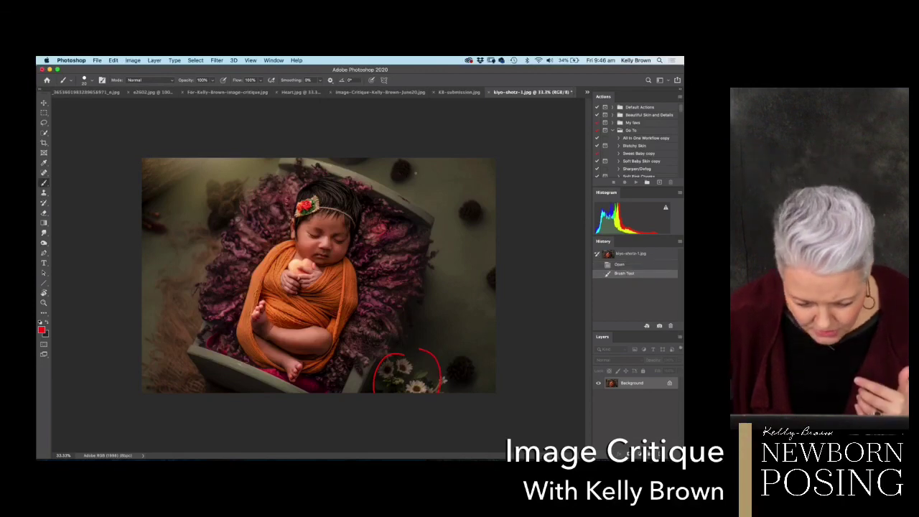
{"action": "left_click_drag", "start_coordinate": [386, 167], "coordinate": [391, 164]}
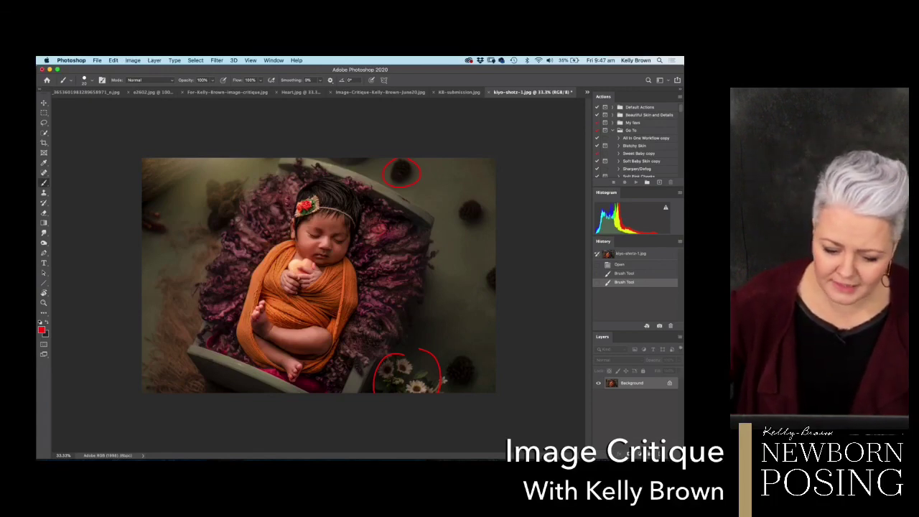
{"action": "mouse_move", "coordinate": [315, 191]}
{"action": "left_mouse_down"}
{"action": "mouse_move", "coordinate": [329, 202]}
{"action": "mouse_move", "coordinate": [321, 190]}
{"action": "left_mouse_up"}
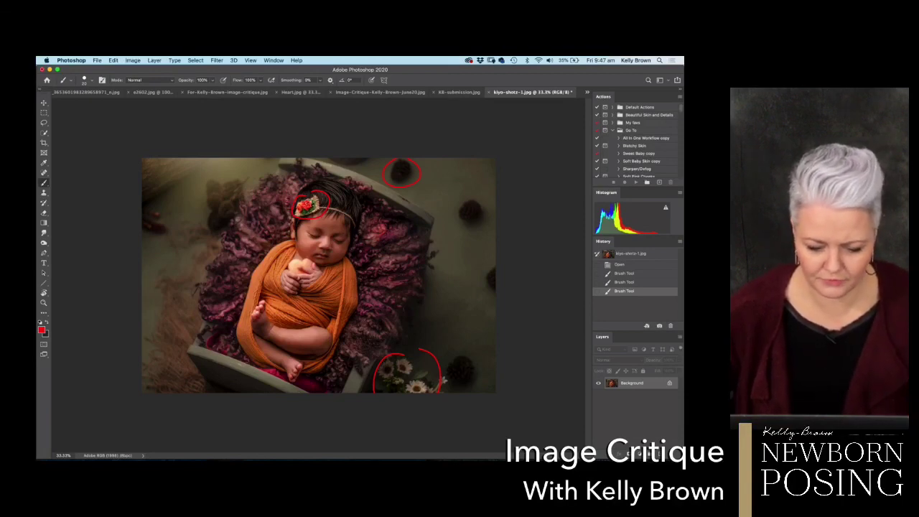
Circle the background beside the upper pine cone, the fur beside the baby and the wrap's edge in red, and clear all the marks.
{"action": "left_click_drag", "start_coordinate": [460, 180], "coordinate": [474, 203]}
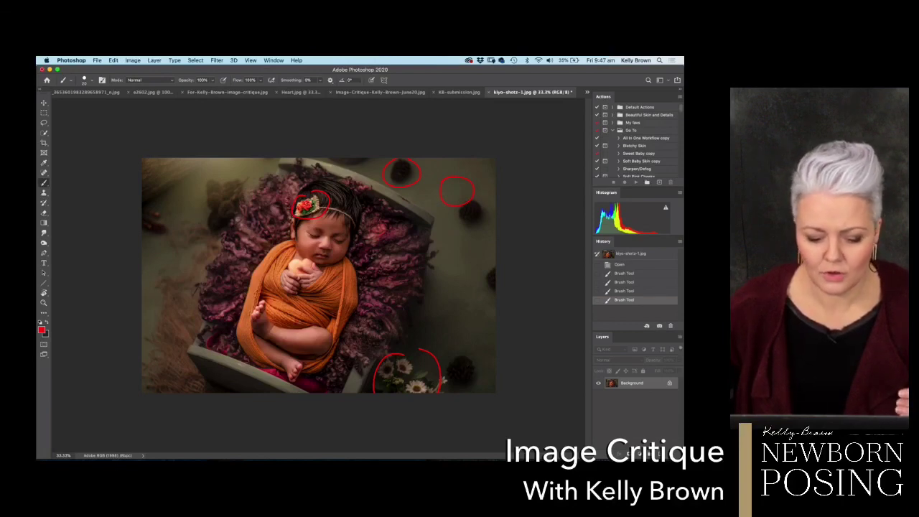
{"action": "mouse_move", "coordinate": [367, 250]}
{"action": "left_mouse_down"}
{"action": "mouse_move", "coordinate": [382, 269]}
{"action": "mouse_move", "coordinate": [338, 283]}
{"action": "mouse_move", "coordinate": [348, 309]}
{"action": "left_mouse_up"}
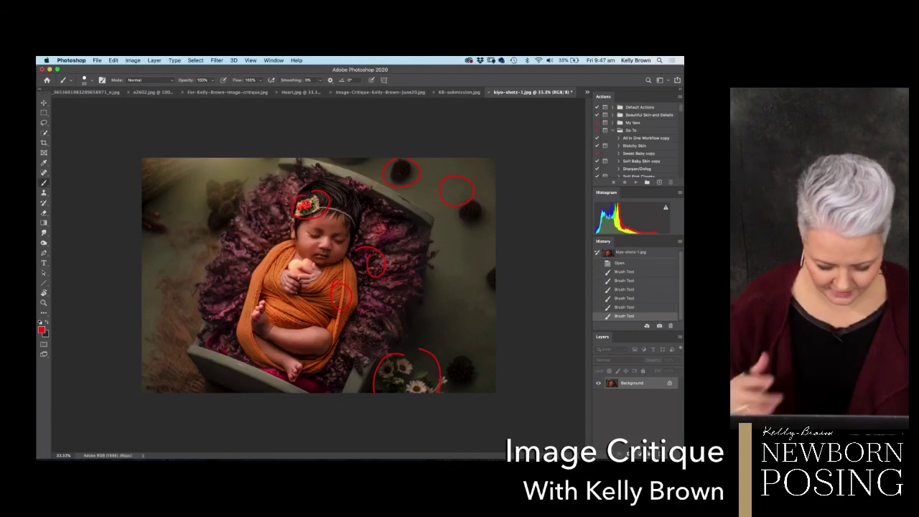
{"action": "key", "text": "super+plus"}
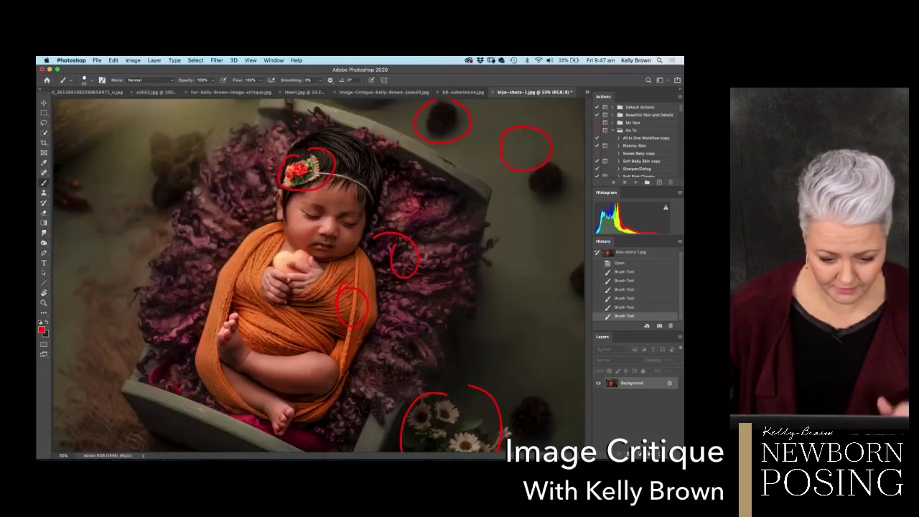
{"action": "left_click", "coordinate": [626, 263]}
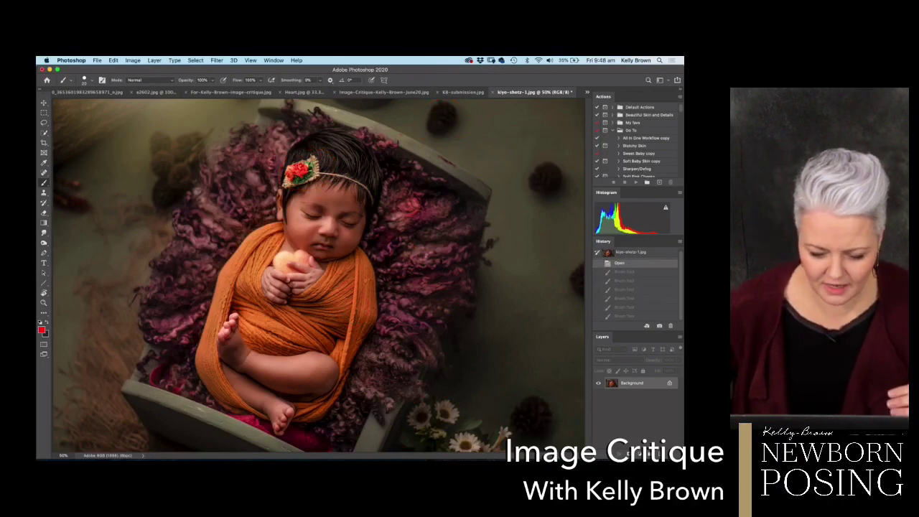
Mark the wrap's edge with a red arrow, draw a line down the baby's body, and circle the bed's upper corner and the shadowed fur.
{"action": "left_click_drag", "start_coordinate": [367, 282], "coordinate": [415, 256]}
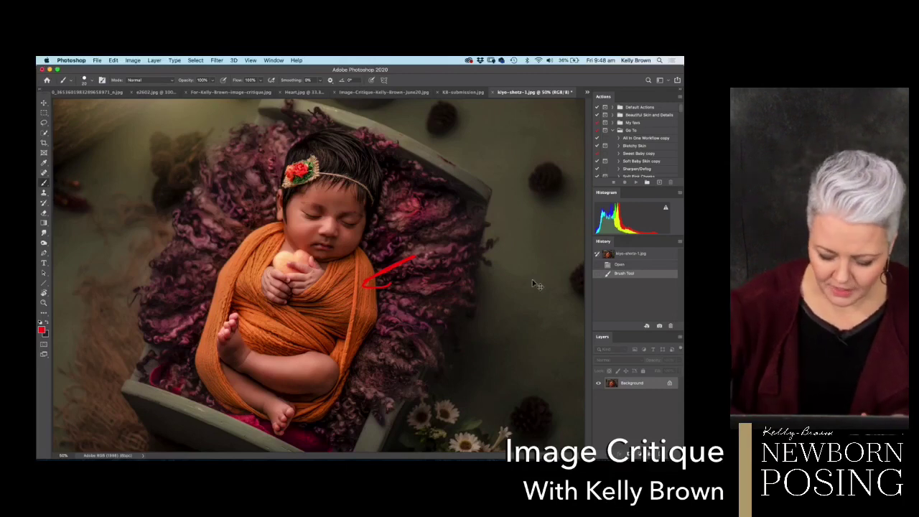
{"action": "key", "text": "super+0"}
{"action": "key", "text": "super+minus"}
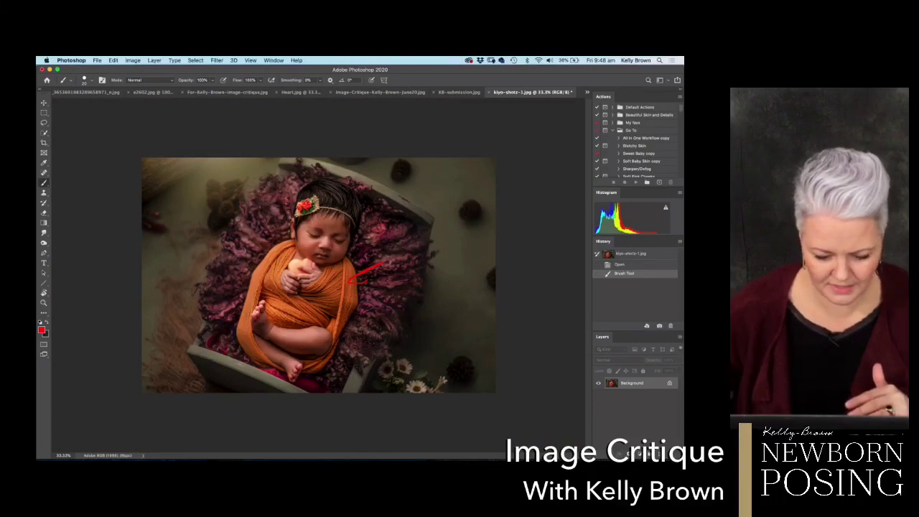
{"action": "left_click_drag", "start_coordinate": [349, 199], "coordinate": [271, 365]}
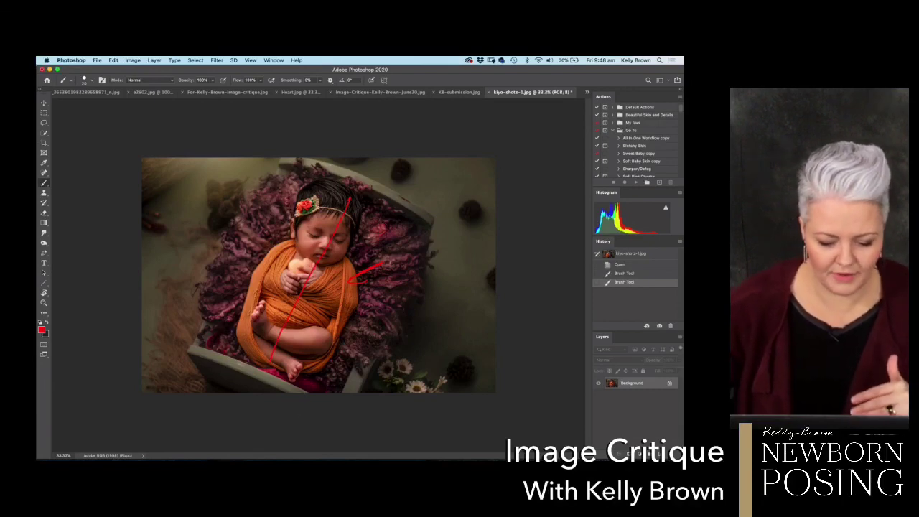
{"action": "left_click_drag", "start_coordinate": [434, 204], "coordinate": [439, 207]}
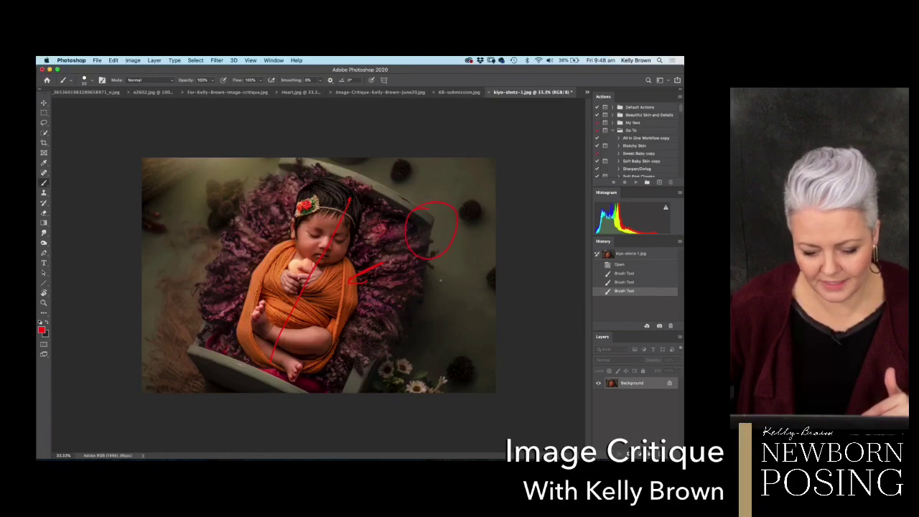
{"action": "left_click_drag", "start_coordinate": [428, 253], "coordinate": [459, 287]}
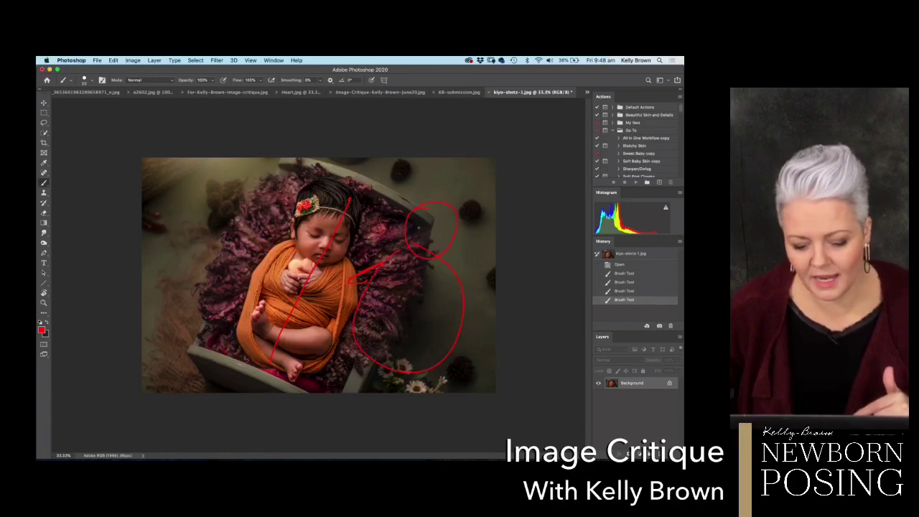
Draw red arrows from the bed's upper corner to the face and from the chin out to the dark background, clearing the marks.
{"action": "mouse_move", "coordinate": [426, 227]}
{"action": "left_mouse_down"}
{"action": "mouse_move", "coordinate": [350, 228]}
{"action": "mouse_move", "coordinate": [375, 240]}
{"action": "left_mouse_up"}
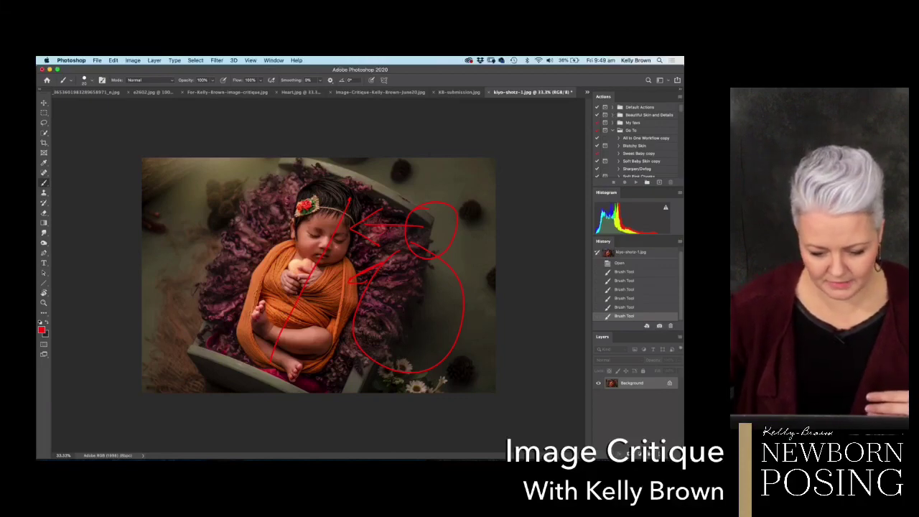
{"action": "left_click", "coordinate": [631, 253]}
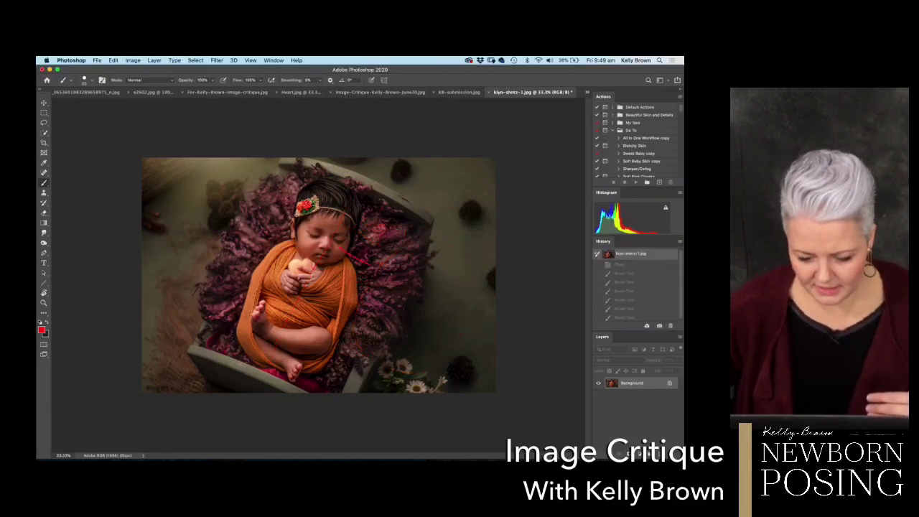
{"action": "mouse_move", "coordinate": [346, 252]}
{"action": "left_mouse_down"}
{"action": "mouse_move", "coordinate": [440, 307]}
{"action": "mouse_move", "coordinate": [426, 327]}
{"action": "left_mouse_up"}
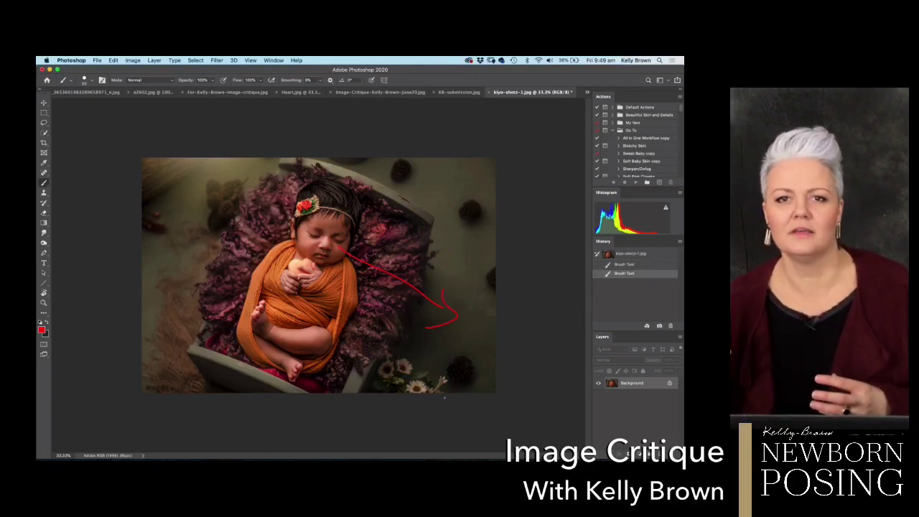
{"action": "left_click", "coordinate": [614, 255]}
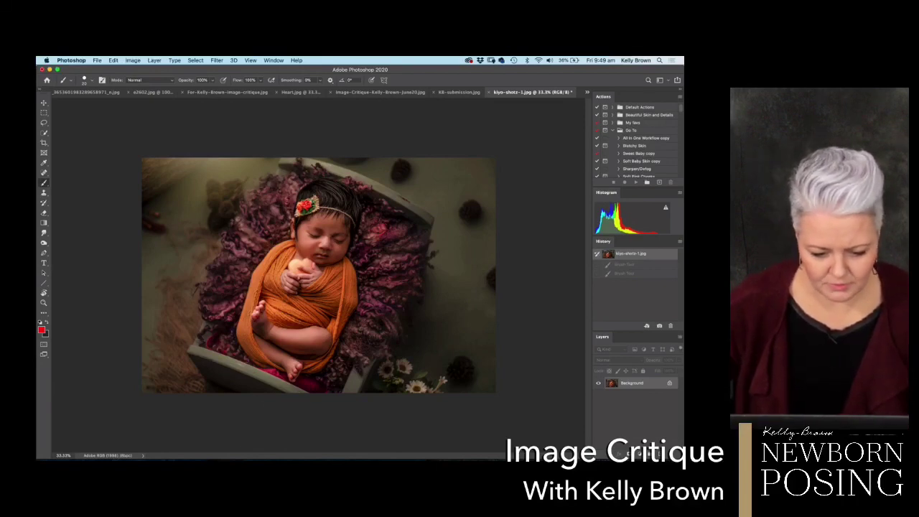
Draw a rule-of-thirds grid across the image in red with two vertical and two horizontal lines.
{"action": "left_click_drag", "start_coordinate": [232, 158], "coordinate": [247, 393]}
{"action": "left_click_drag", "start_coordinate": [374, 158], "coordinate": [389, 393]}
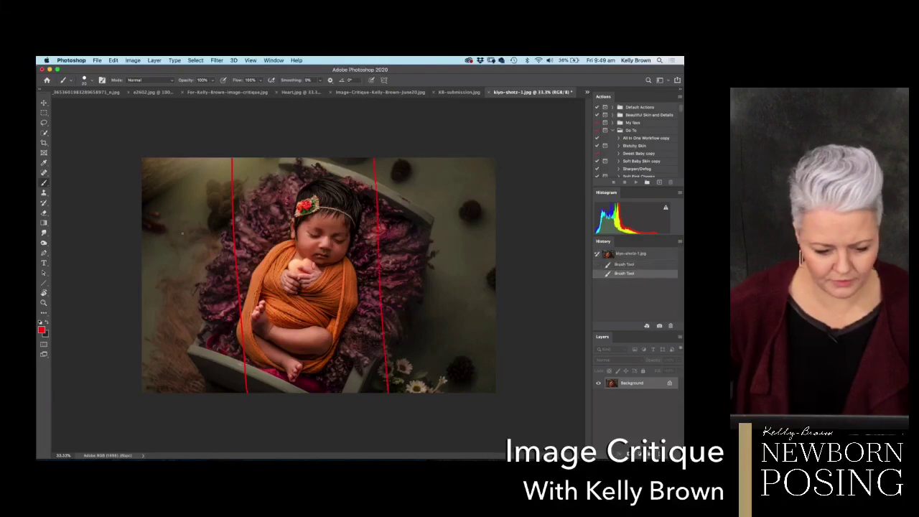
{"action": "left_click_drag", "start_coordinate": [142, 243], "coordinate": [496, 247]}
{"action": "left_click_drag", "start_coordinate": [142, 316], "coordinate": [495, 308]}
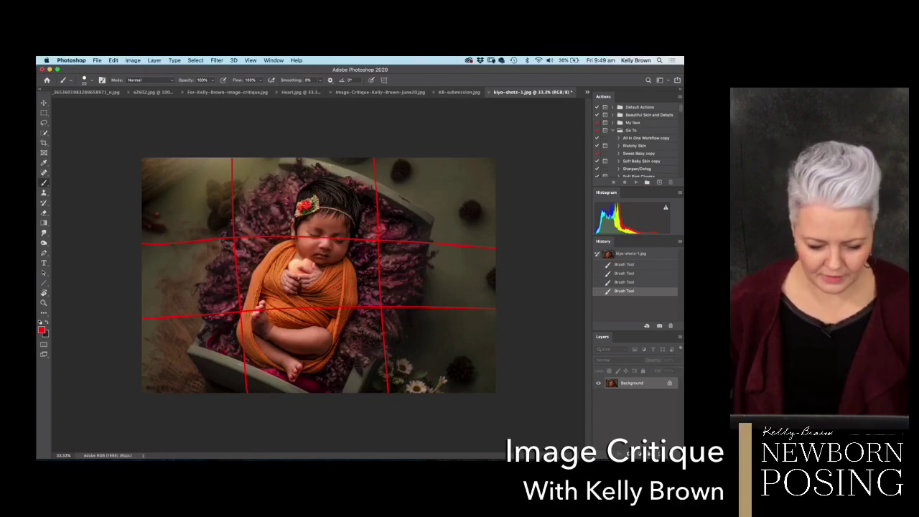
Trace the bed's footboard, side rail and headboard in red, and clear all the marks with the grid.
{"action": "mouse_move", "coordinate": [333, 406]}
{"action": "left_mouse_down"}
{"action": "mouse_move", "coordinate": [354, 382]}
{"action": "mouse_move", "coordinate": [352, 390]}
{"action": "left_mouse_up"}
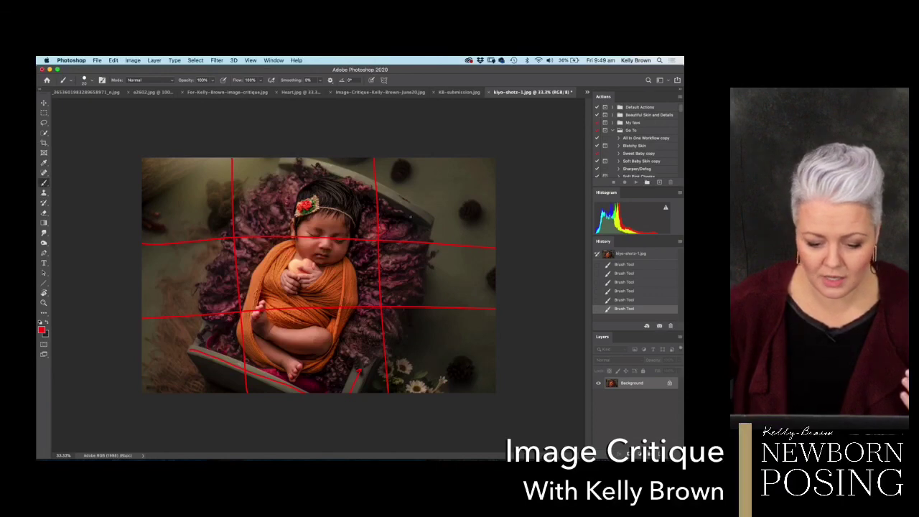
{"action": "left_click", "coordinate": [357, 371]}
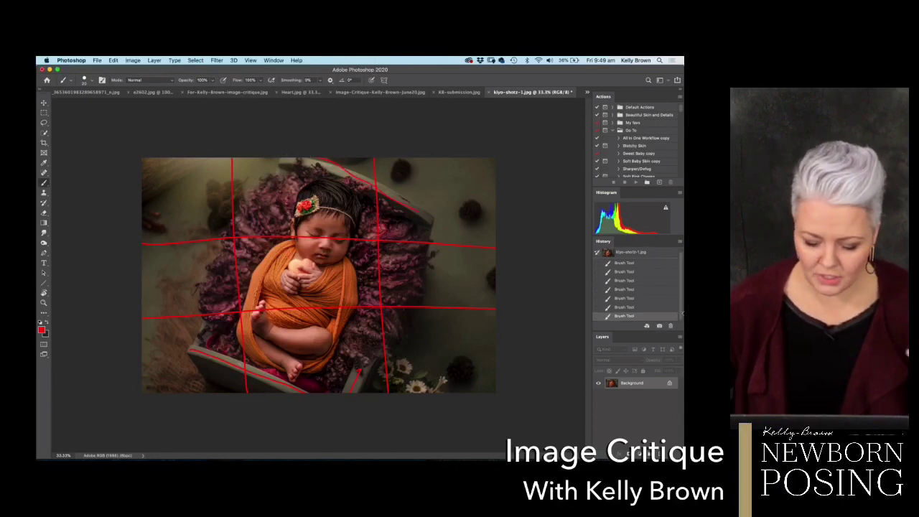
{"action": "left_click", "coordinate": [635, 253]}
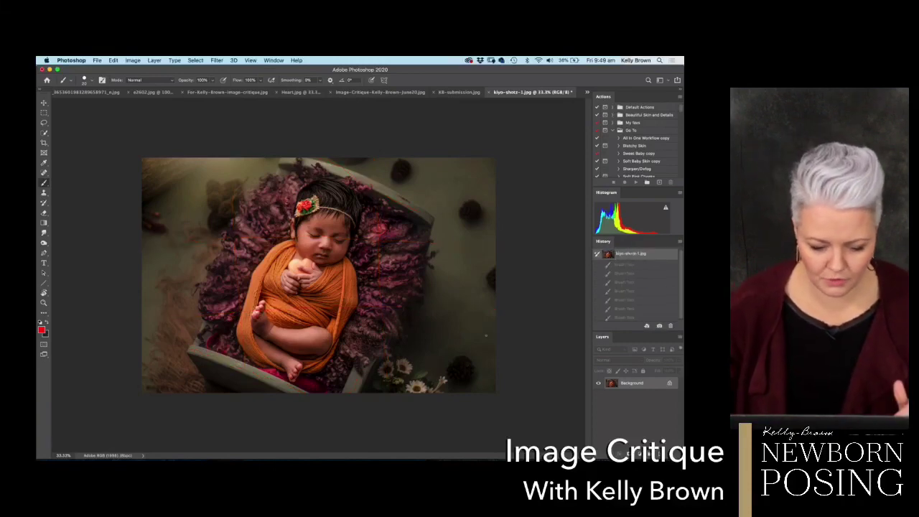
Duplicate the background layer and try the copy flipped horizontally, rotated to about -139° and moved over the frame, cancelling the transform.
{"action": "key", "text": "ctrl+j"}
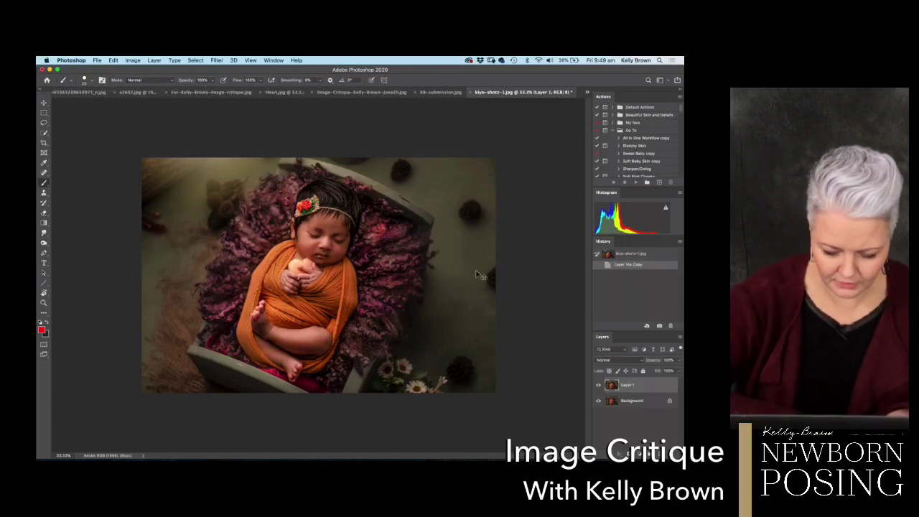
{"action": "key", "text": "ctrl+t"}
{"action": "right_click", "coordinate": [404, 293]}
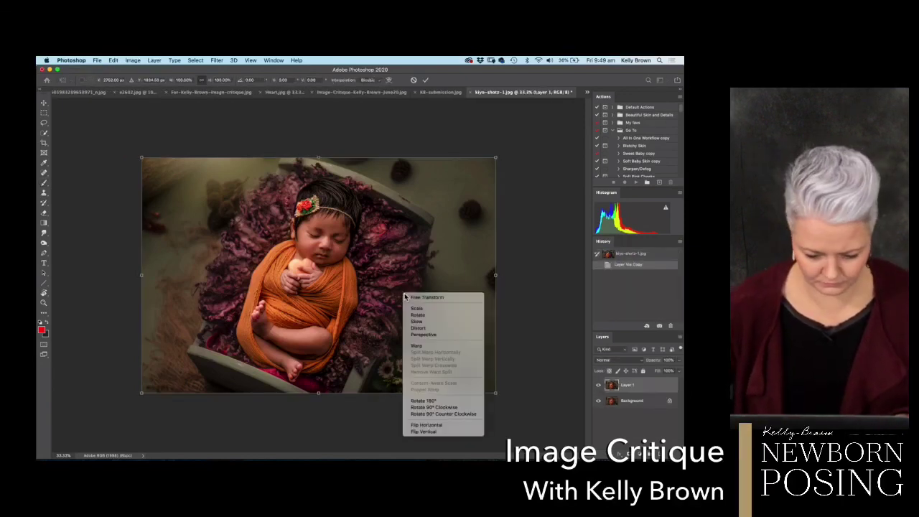
{"action": "left_click", "coordinate": [433, 425]}
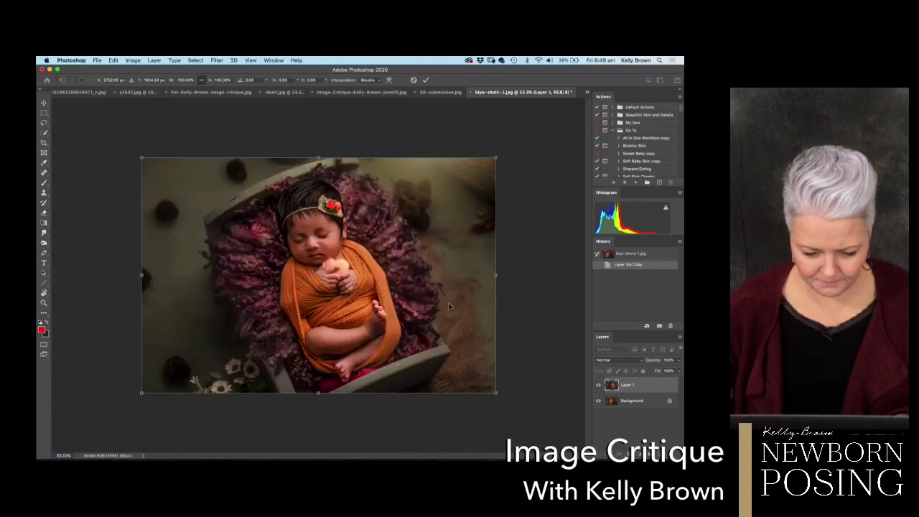
{"action": "left_click_drag", "start_coordinate": [535, 319], "coordinate": [414, 406]}
{"action": "left_click_drag", "start_coordinate": [387, 327], "coordinate": [425, 333]}
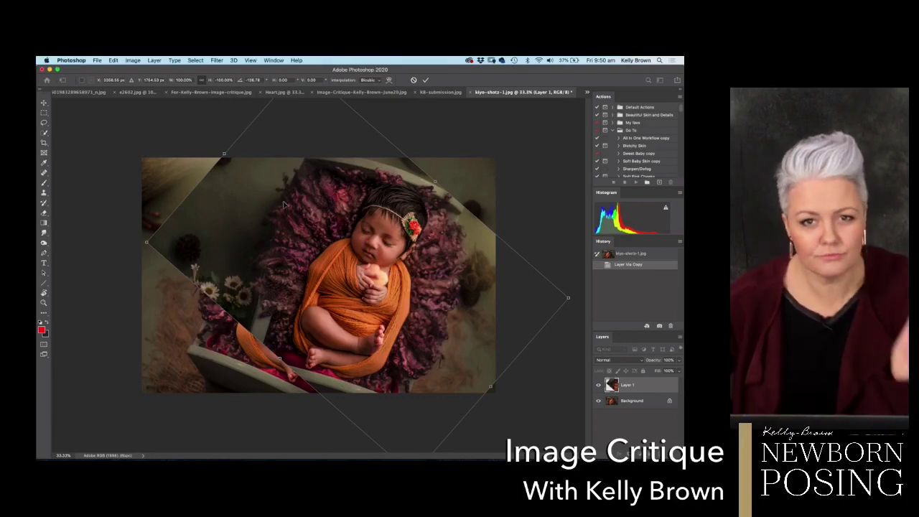
{"action": "left_click", "coordinate": [413, 80]}
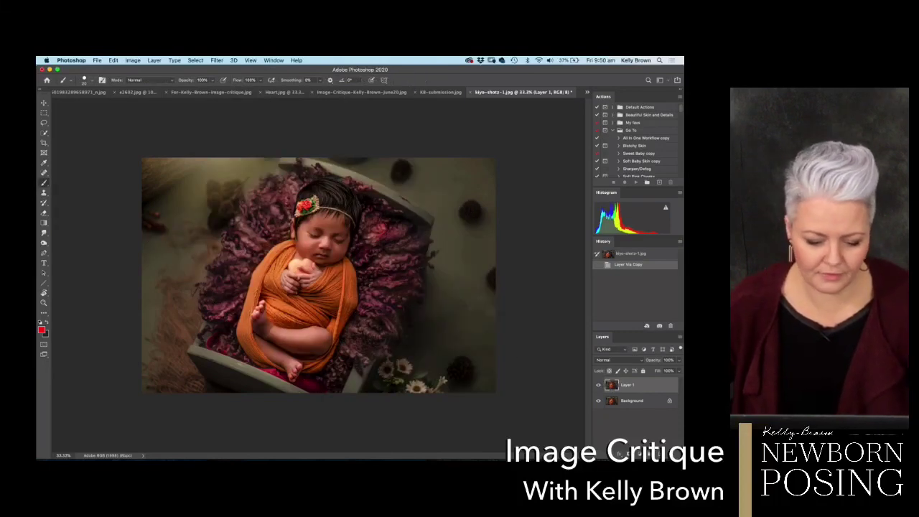
Duplicate Layer 1 and try the copy rotated to about -41° and repositioned to place the baby on the frame's left, cancelling the transform.
{"action": "key", "text": "ctrl+j"}
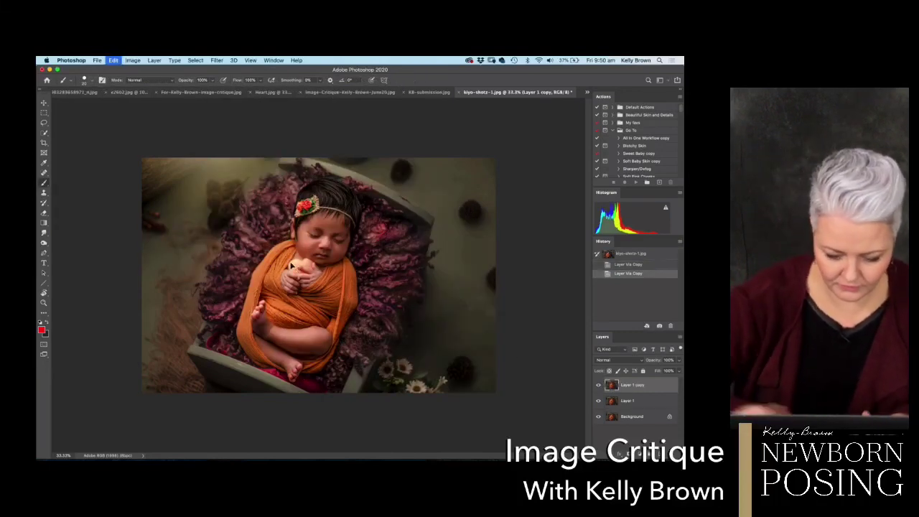
{"action": "key", "text": "ctrl+t"}
{"action": "left_click_drag", "start_coordinate": [502, 324], "coordinate": [487, 224]}
{"action": "mouse_move", "coordinate": [457, 309]}
{"action": "left_mouse_down"}
{"action": "mouse_move", "coordinate": [431, 299]}
{"action": "mouse_move", "coordinate": [484, 318]}
{"action": "mouse_move", "coordinate": [472, 309]}
{"action": "left_mouse_up"}
{"action": "left_click_drag", "start_coordinate": [363, 328], "coordinate": [424, 361]}
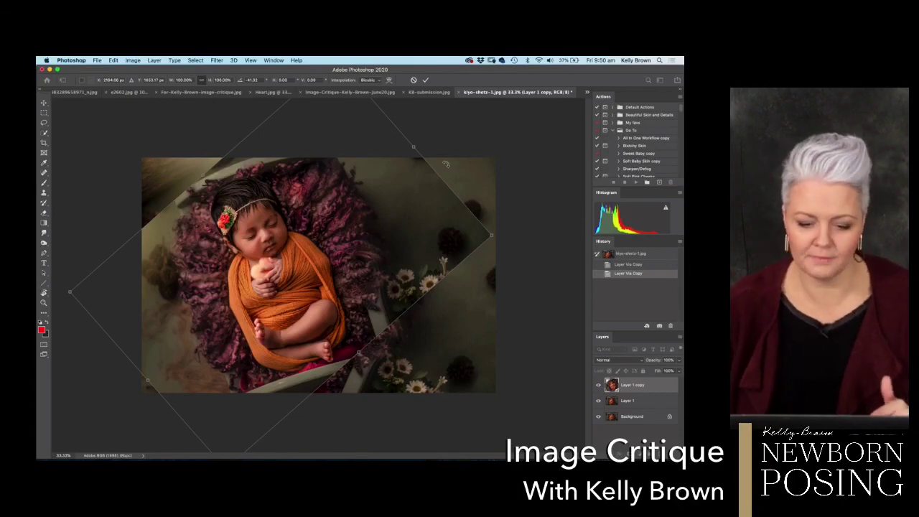
{"action": "left_click", "coordinate": [414, 80]}
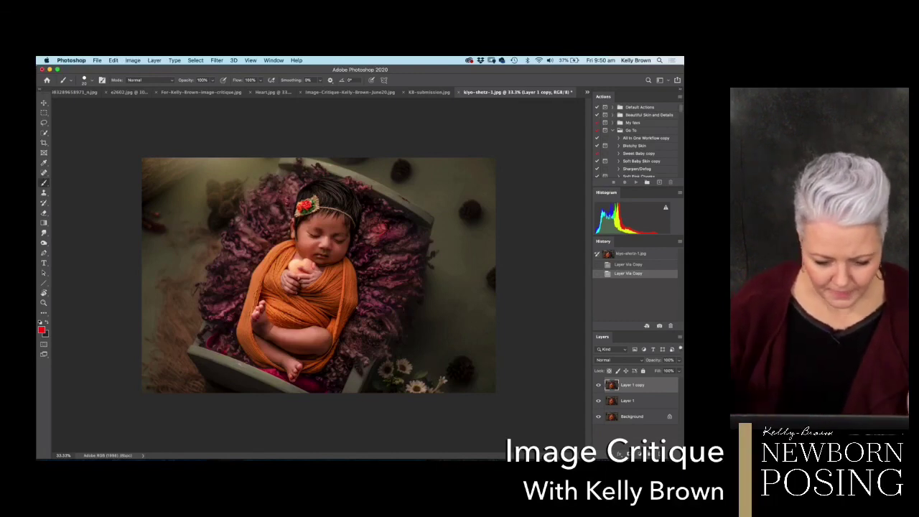
Examine the baby's face, hands and skin detail at up to 300% and return to the 50% view.
{"action": "key", "text": "super+equal"}
{"action": "key", "text": "super+equal"}
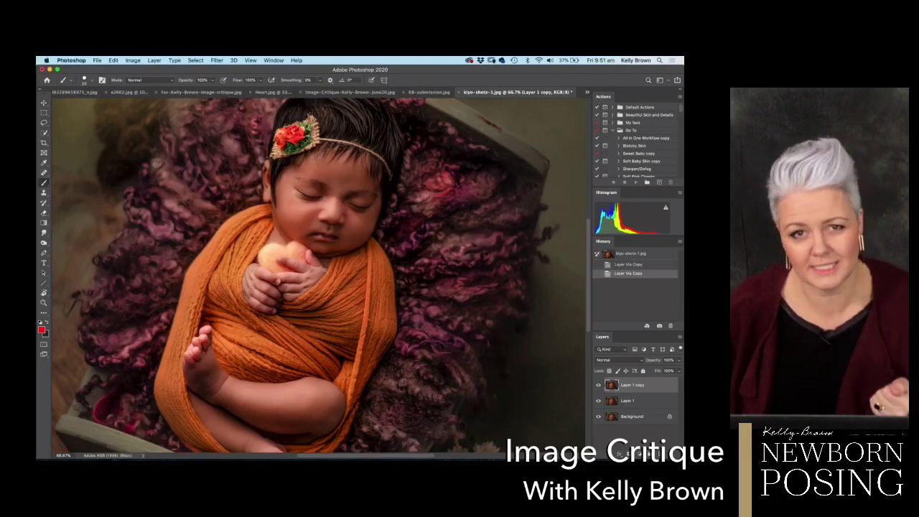
{"action": "key", "text": "super+equal"}
{"action": "key", "text": "super+equal"}
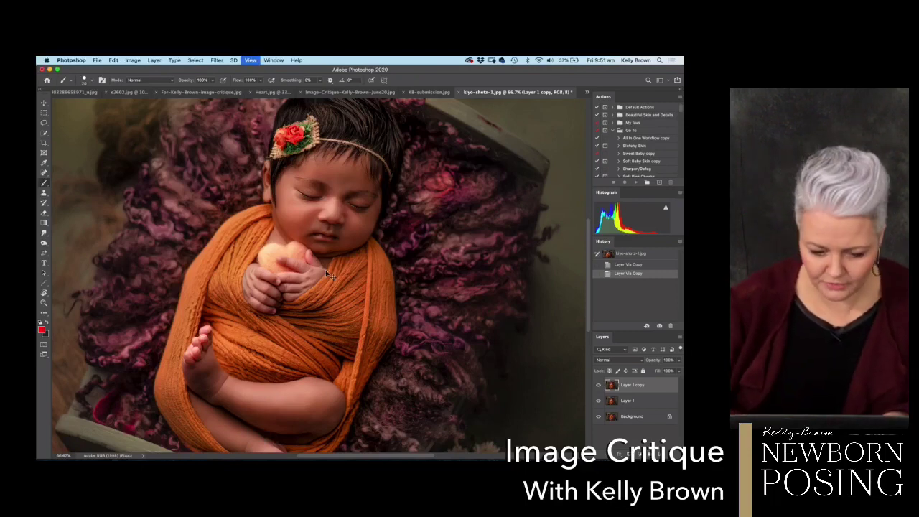
{"action": "scroll", "coordinate": [420, 285], "scroll_direction": "up", "scroll_amount": 5}
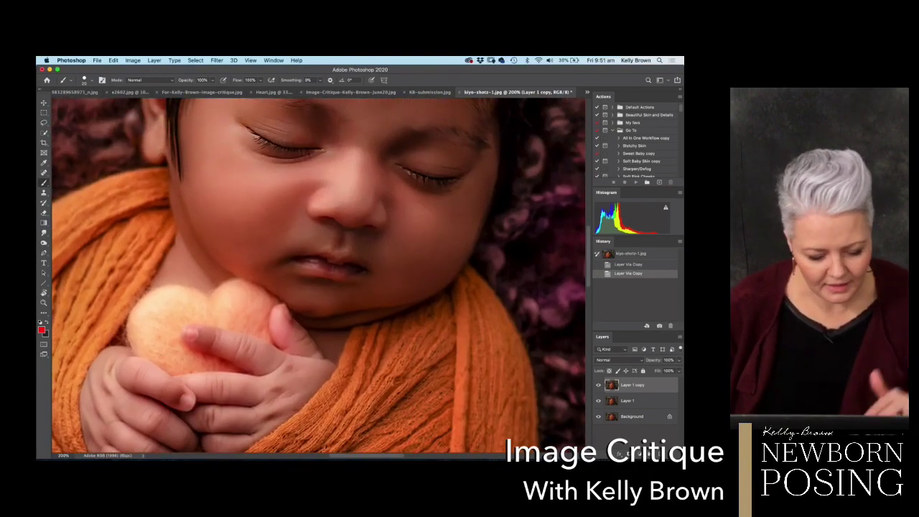
{"action": "left_click_drag", "start_coordinate": [374, 282], "coordinate": [388, 290]}
{"action": "scroll", "coordinate": [388, 290], "scroll_direction": "up", "scroll_amount": 4}
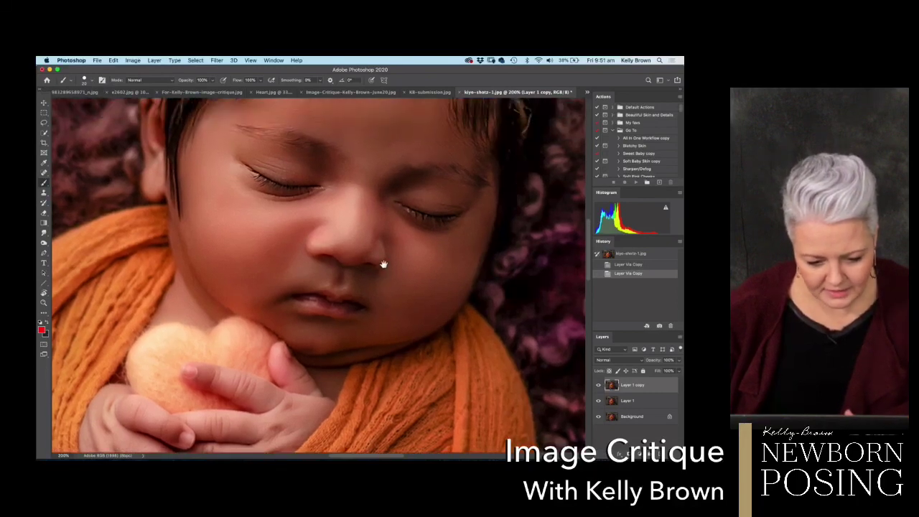
{"action": "left_click_drag", "start_coordinate": [372, 257], "coordinate": [384, 266]}
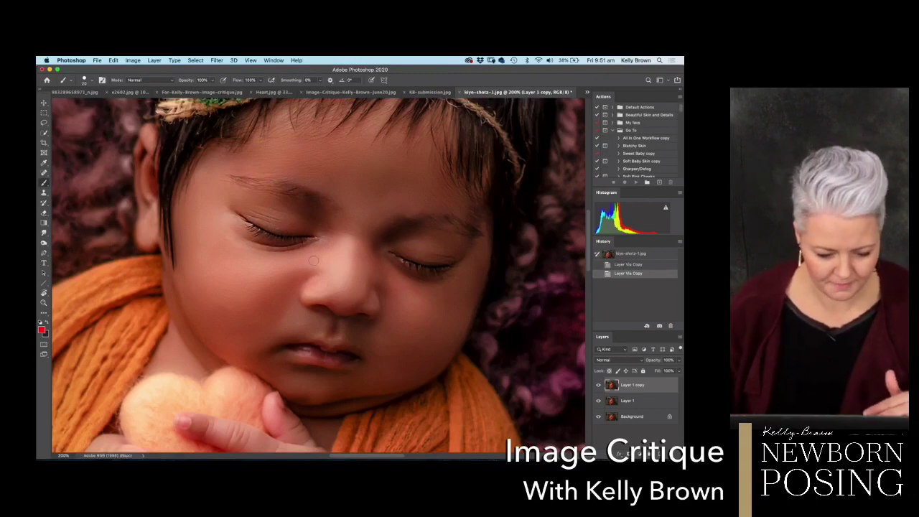
{"action": "scroll", "coordinate": [313, 262], "scroll_direction": "up", "scroll_amount": 1}
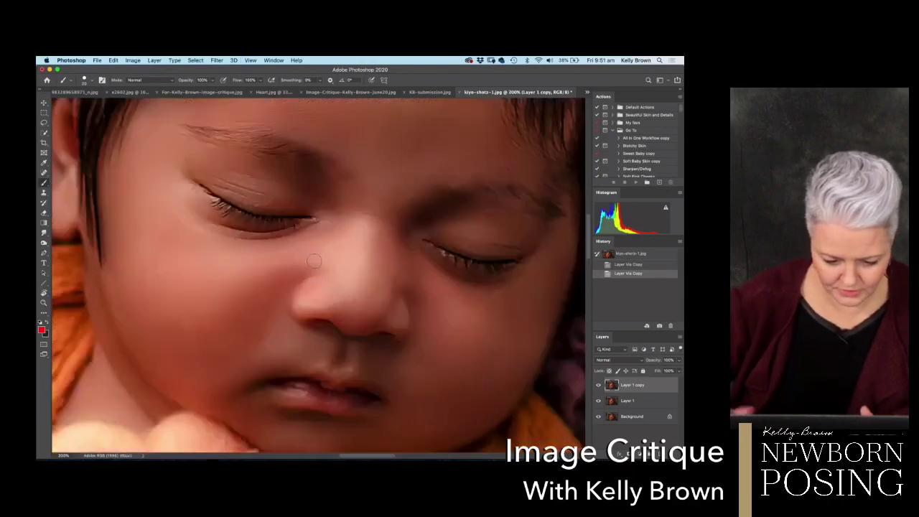
{"action": "scroll", "coordinate": [366, 304], "scroll_direction": "up", "scroll_amount": 2}
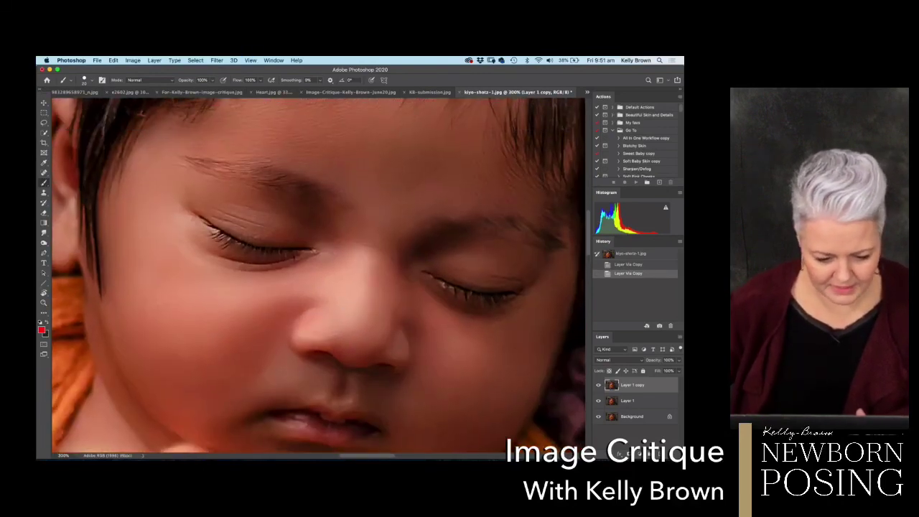
{"action": "scroll", "coordinate": [337, 298], "scroll_direction": "down", "scroll_amount": 1}
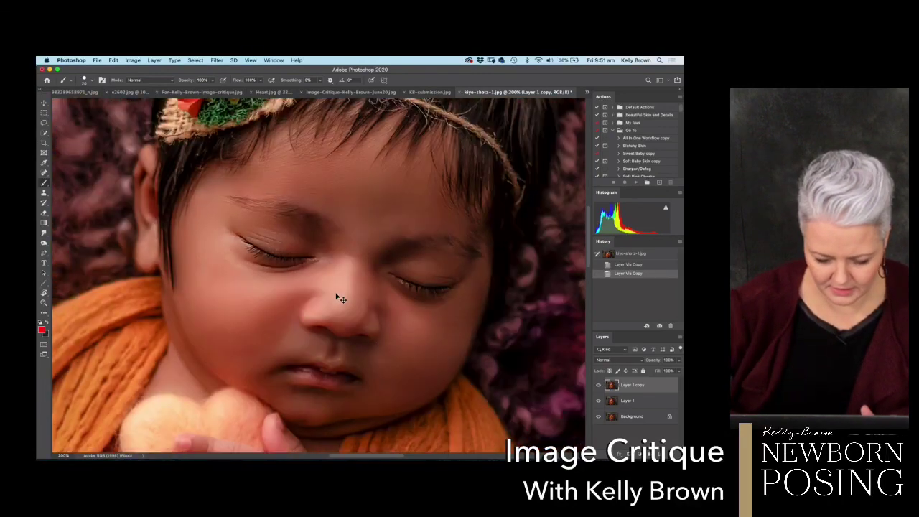
{"action": "scroll", "coordinate": [338, 298], "scroll_direction": "down", "scroll_amount": 1}
{"action": "scroll", "coordinate": [335, 294], "scroll_direction": "down", "scroll_amount": 2}
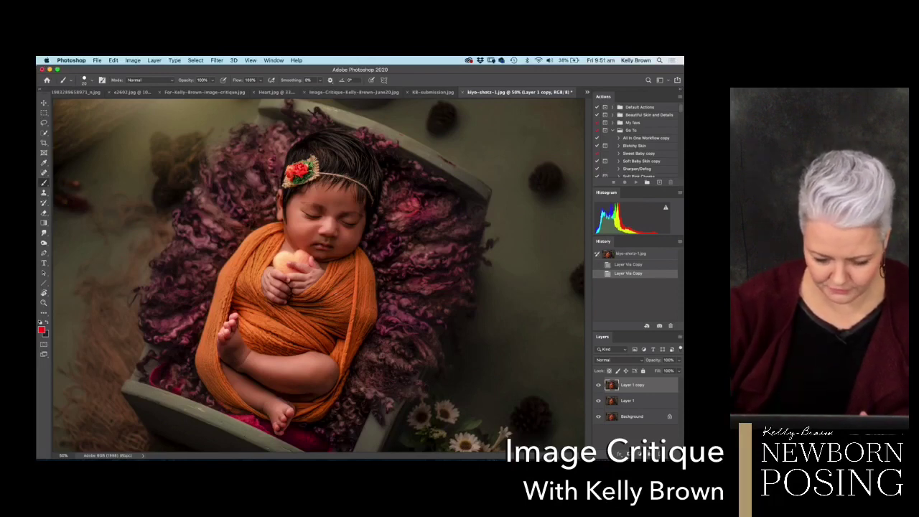
Close kiyo-shotz-1.jpg without saving its changes and look over the full maternity portrait and the belly area in KB-submission.jpg.
{"action": "key", "text": "super+w"}
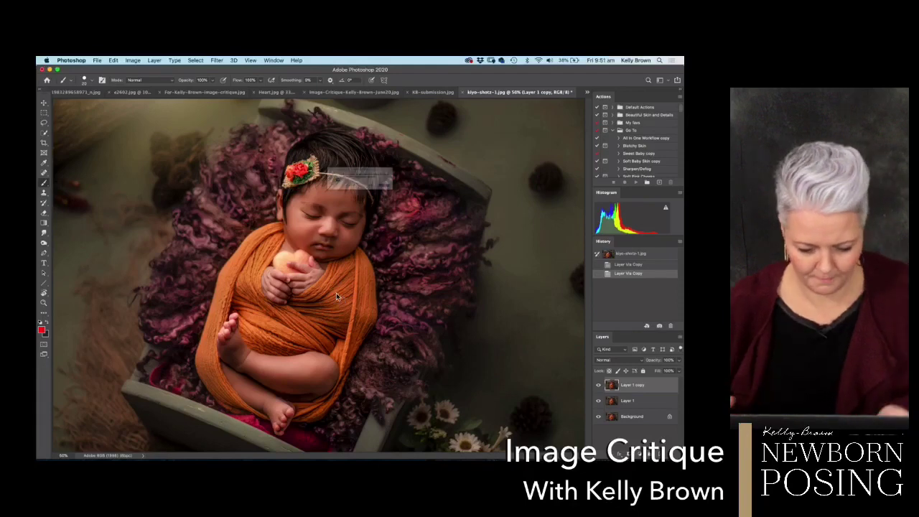
{"action": "left_click", "coordinate": [338, 197]}
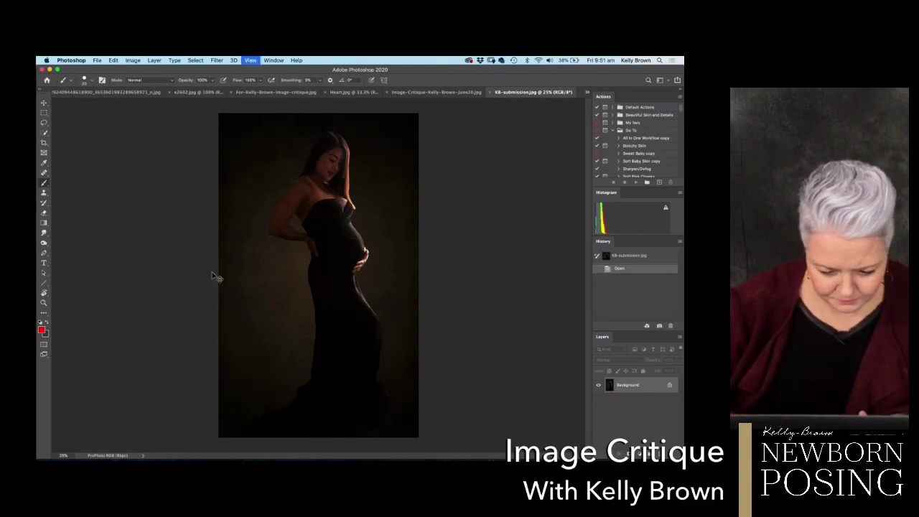
{"action": "key", "text": "super+equal"}
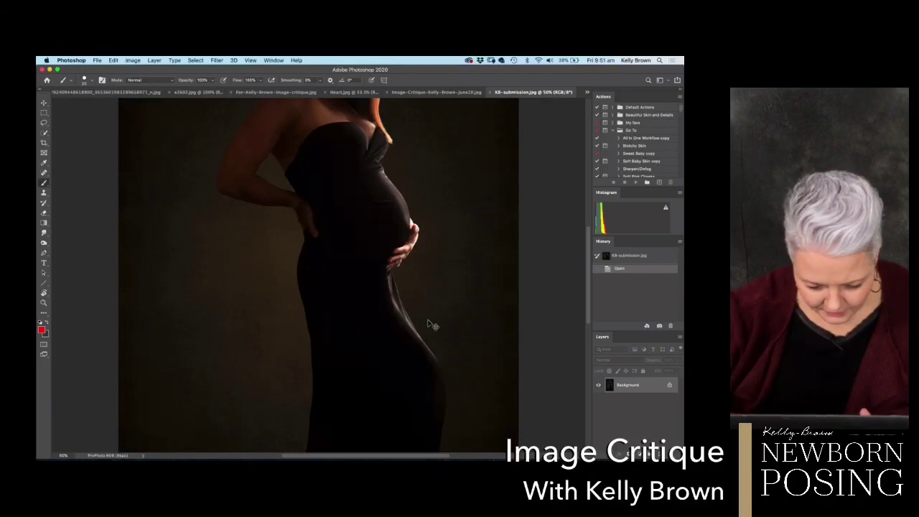
{"action": "key", "text": "super+minus"}
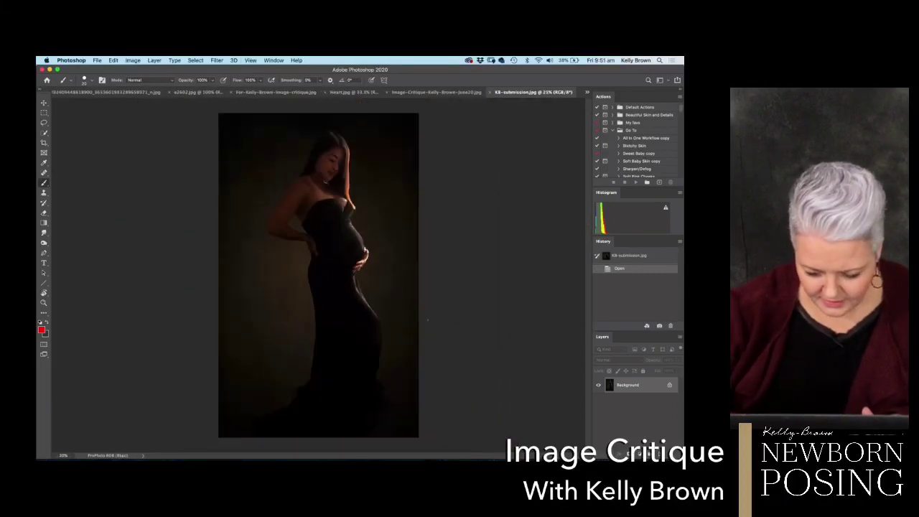
{"action": "key", "text": "super+minus"}
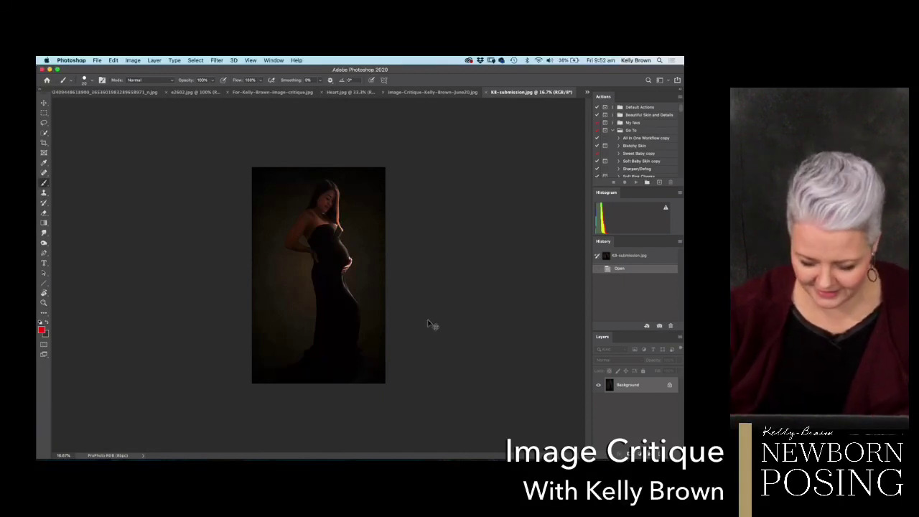
{"action": "key", "text": "super+0"}
{"action": "key", "text": "super+equal"}
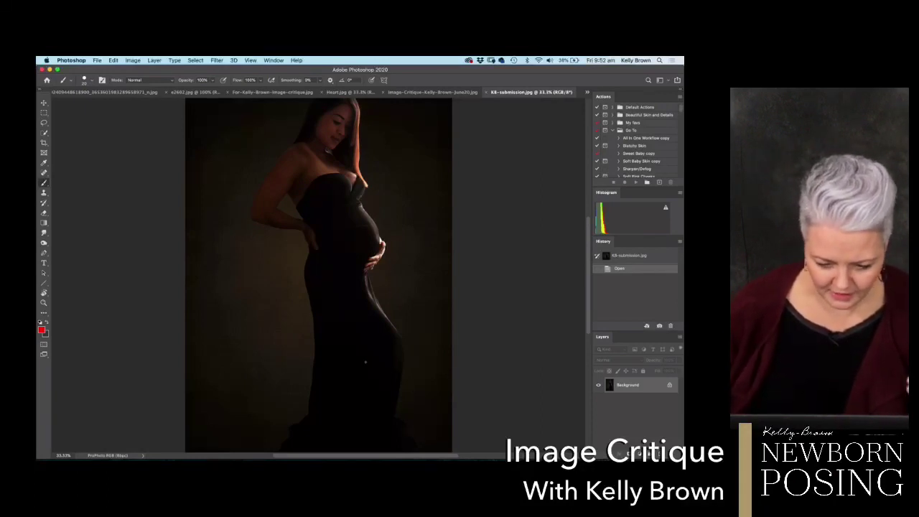
{"action": "key", "text": "super+minus"}
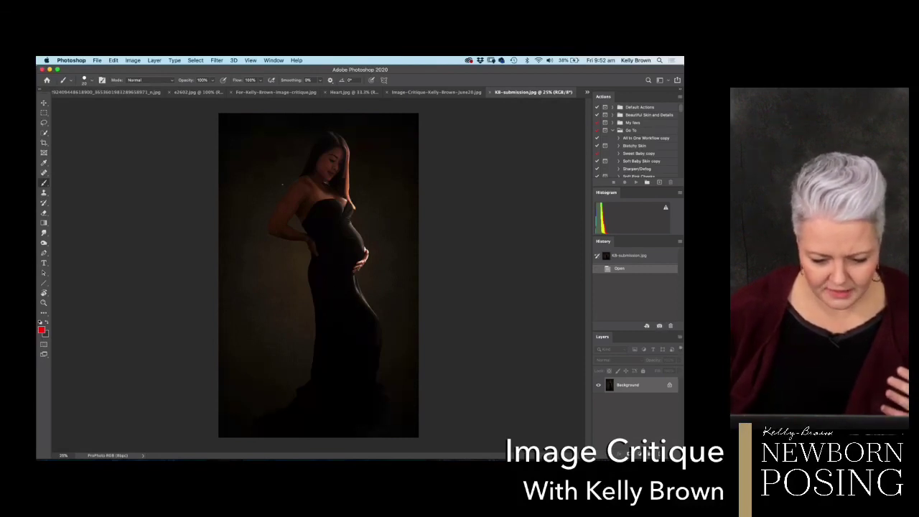
Trace the woman's bent arm and front leg line in red, and circle the hand on her belly and the bright spot on her chest.
{"action": "left_click_drag", "start_coordinate": [267, 230], "coordinate": [290, 240]}
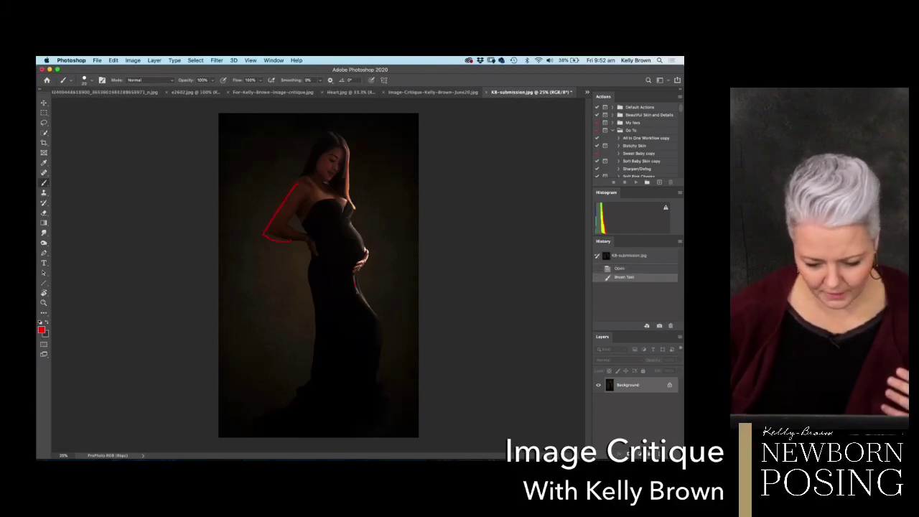
{"action": "left_click_drag", "start_coordinate": [356, 290], "coordinate": [367, 390]}
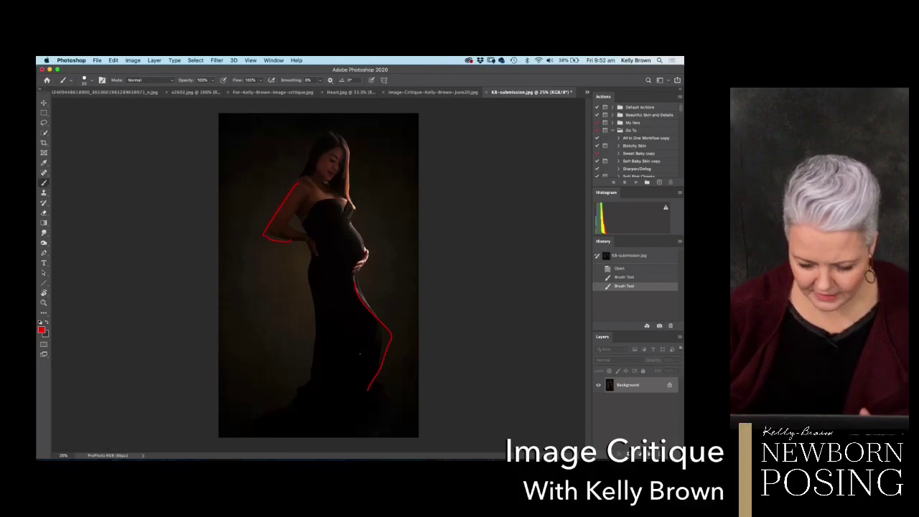
{"action": "key", "text": "super+plus"}
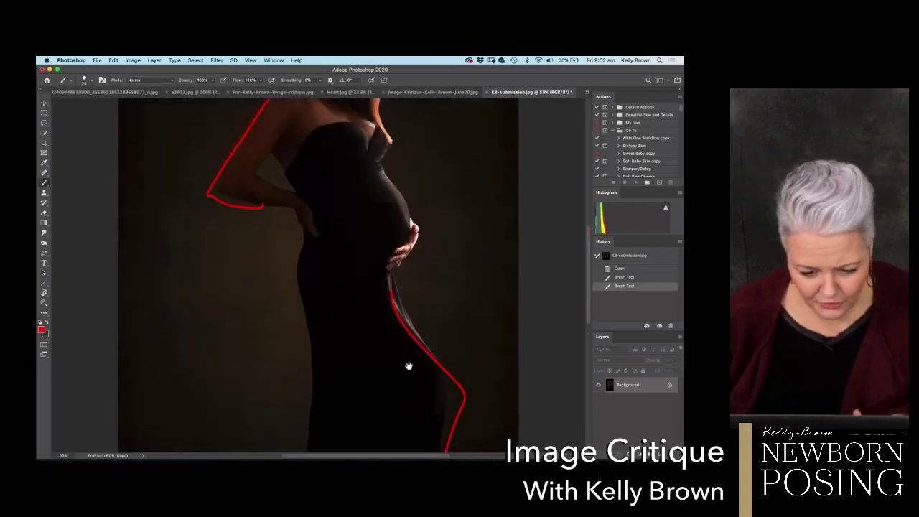
{"action": "left_click_drag", "start_coordinate": [409, 366], "coordinate": [387, 238]}
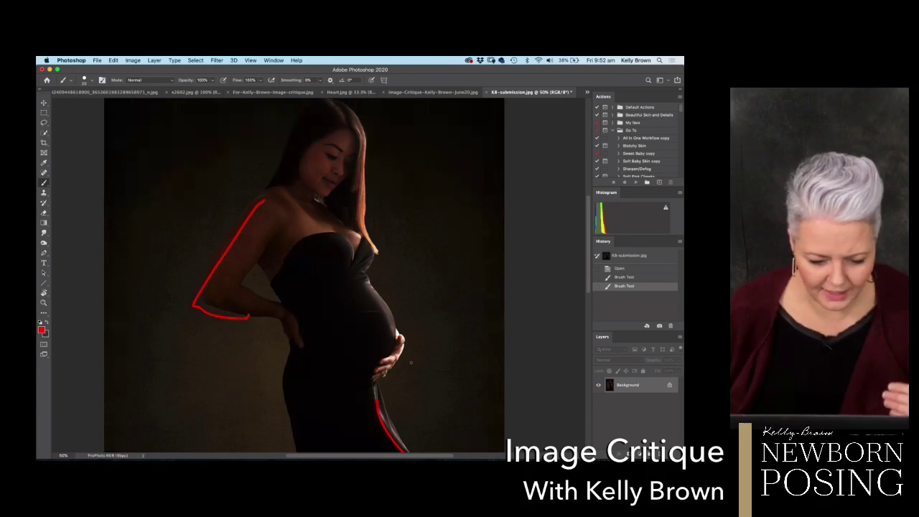
{"action": "mouse_move", "coordinate": [396, 317]}
{"action": "left_mouse_down"}
{"action": "mouse_move", "coordinate": [370, 367]}
{"action": "mouse_move", "coordinate": [399, 320]}
{"action": "left_mouse_up"}
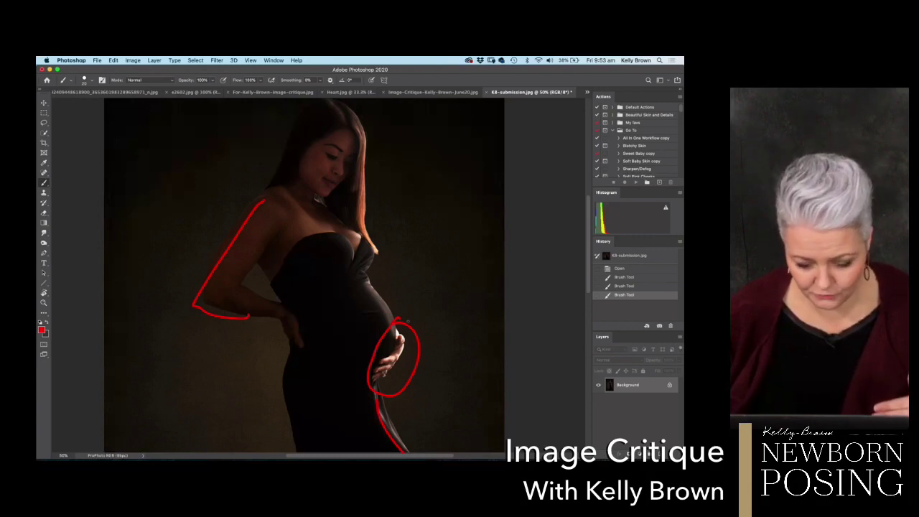
{"action": "mouse_move", "coordinate": [437, 300]}
{"action": "left_mouse_down"}
{"action": "mouse_move", "coordinate": [410, 324]}
{"action": "mouse_move", "coordinate": [433, 328]}
{"action": "left_mouse_up"}
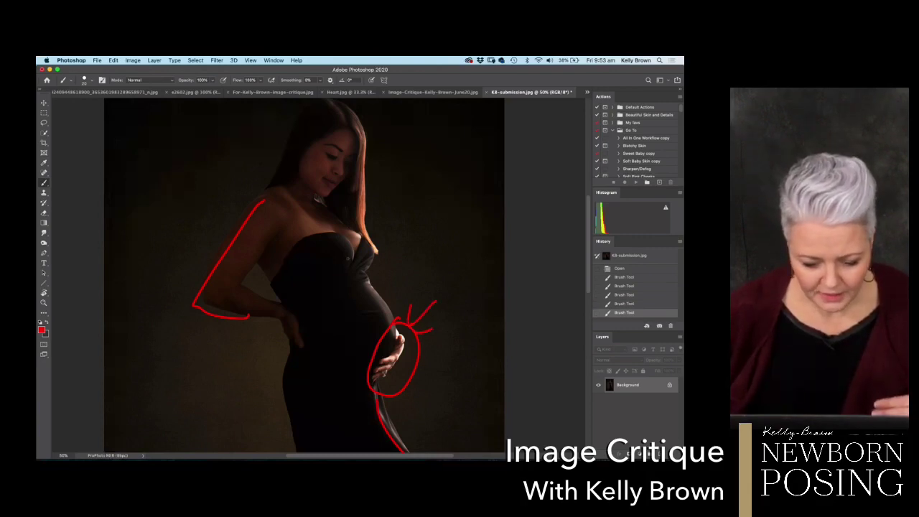
{"action": "left_click_drag", "start_coordinate": [359, 227], "coordinate": [356, 228]}
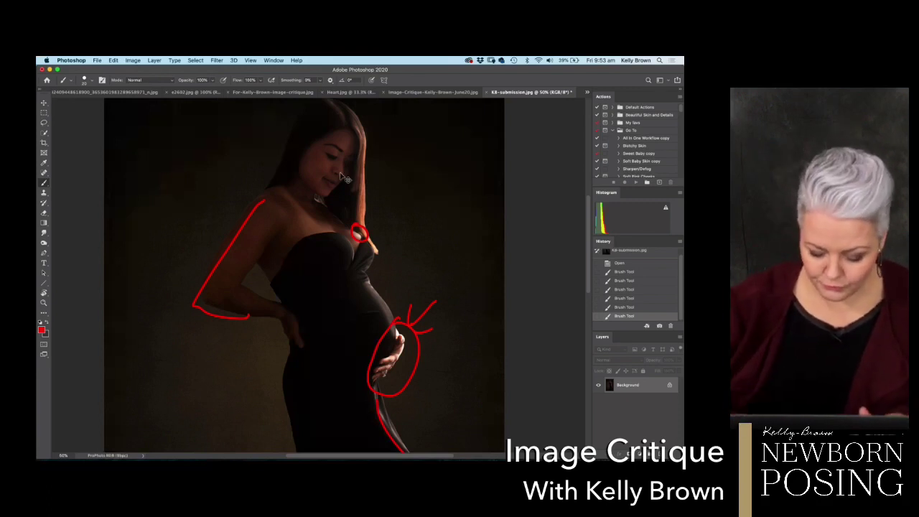
Add red arrows around the figure and a curve along her lower back, and clear all marks by reverting to the original snapshot.
{"action": "key", "text": "super+minus"}
{"action": "key", "text": "super+minus"}
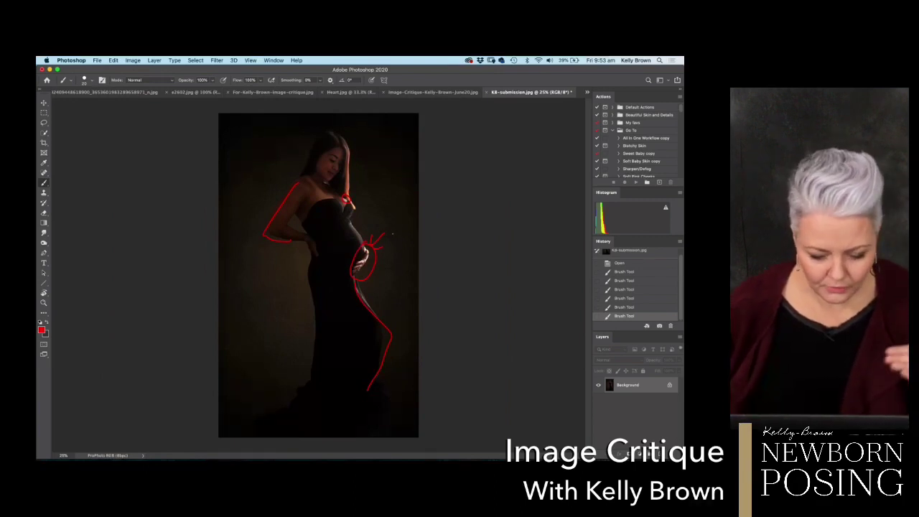
{"action": "mouse_move", "coordinate": [379, 237]}
{"action": "left_mouse_down"}
{"action": "mouse_move", "coordinate": [394, 212]}
{"action": "mouse_move", "coordinate": [386, 234]}
{"action": "left_mouse_up"}
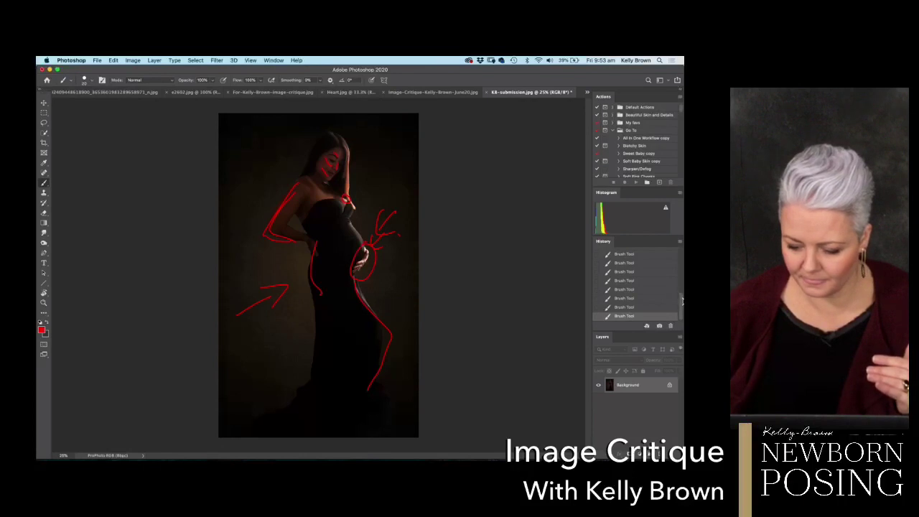
{"action": "left_click_drag", "start_coordinate": [682, 301], "coordinate": [681, 257]}
{"action": "left_click", "coordinate": [621, 257]}
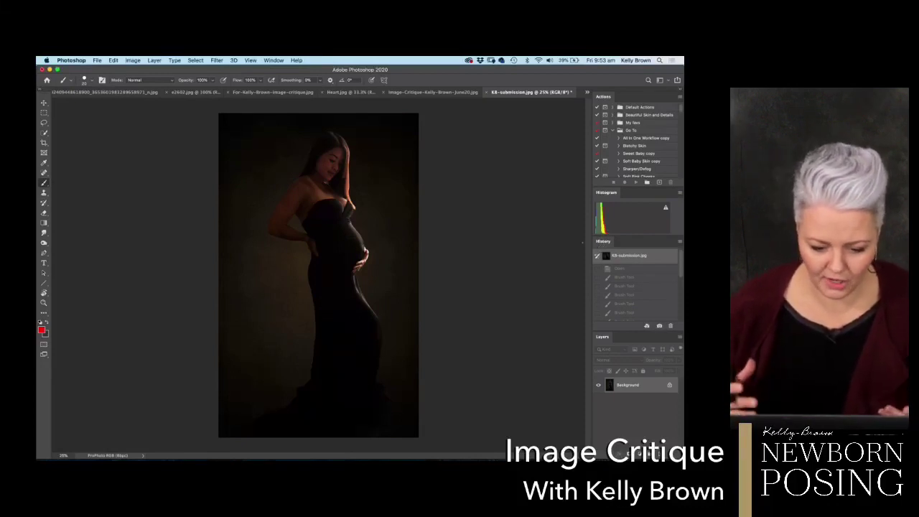
Duplicate the background layer and check the copy's shadow clipping in Curves with raised black input values, cancelling the adjustment.
{"action": "key", "text": "super+j"}
{"action": "key", "text": "super+m"}
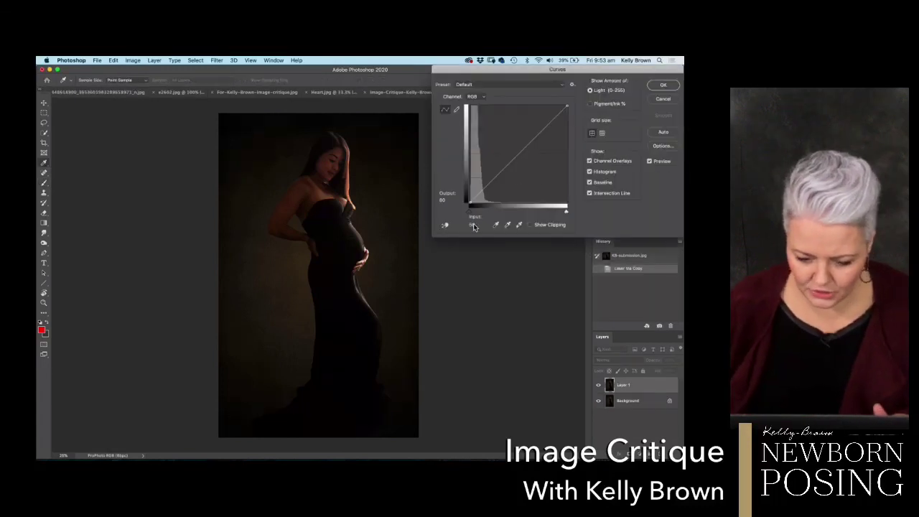
{"action": "key", "text": "alt"}
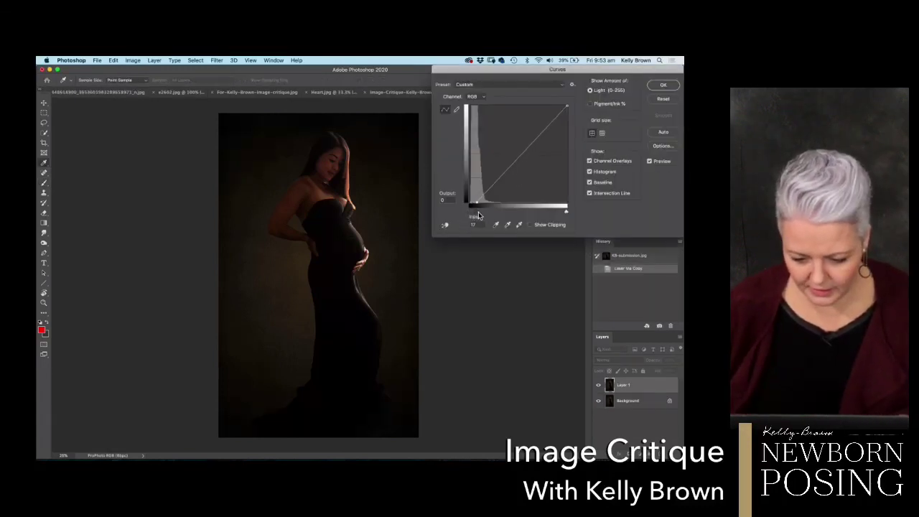
{"action": "left_click", "coordinate": [471, 214], "text": "alt"}
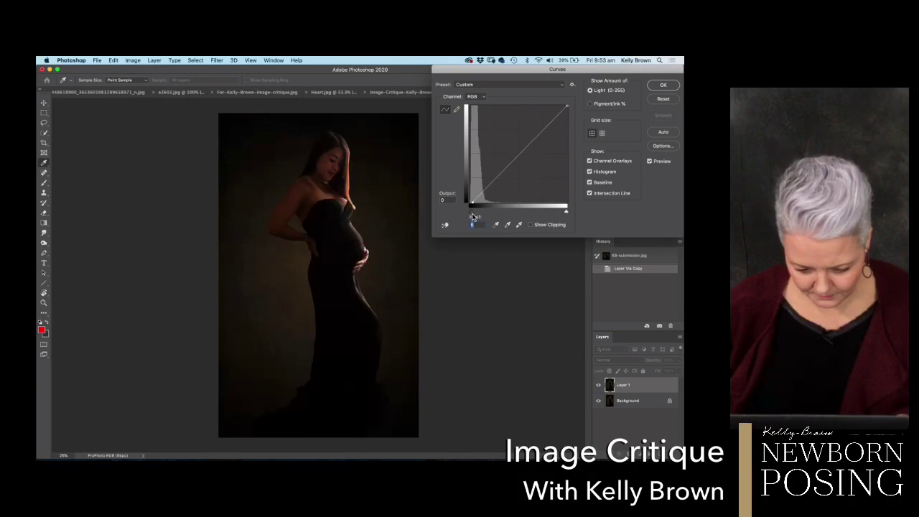
{"action": "left_click_drag", "start_coordinate": [470, 213], "coordinate": [473, 220]}
{"action": "key", "text": "Up"}
{"action": "key", "text": "Up"}
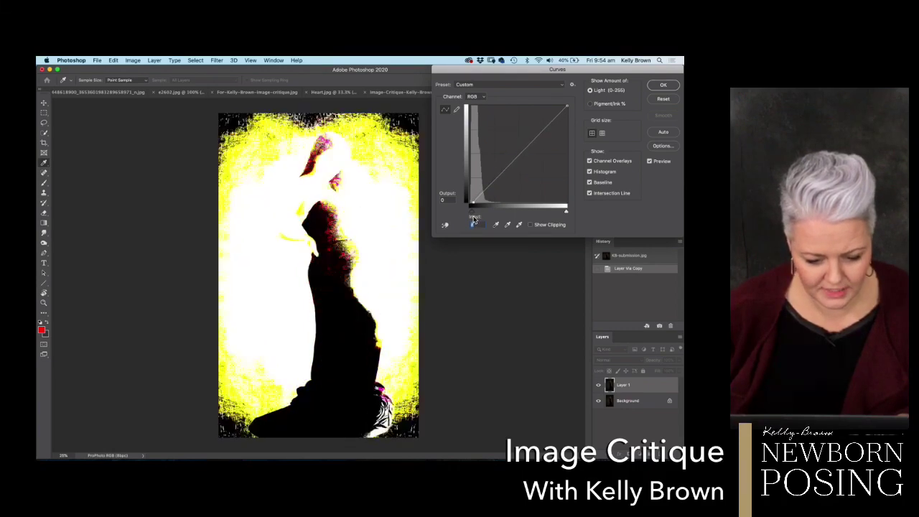
{"action": "key", "text": "Up"}
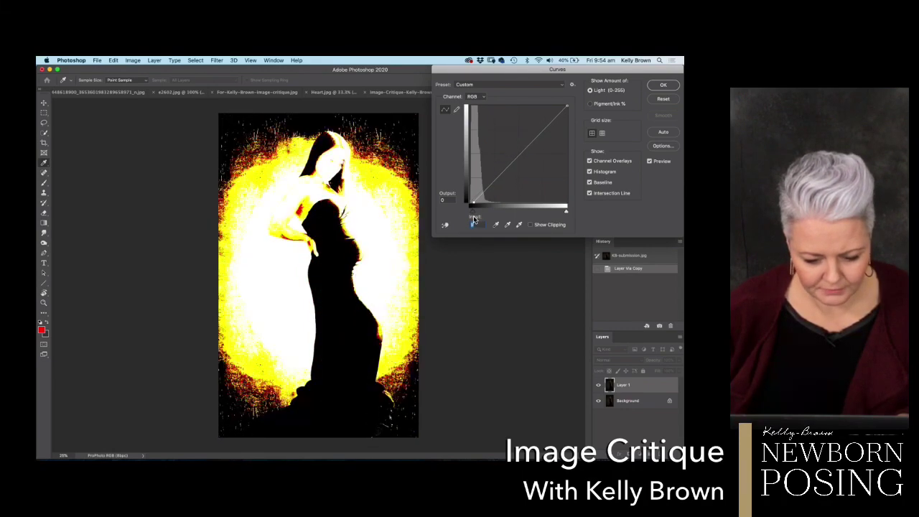
{"action": "key", "text": "Down"}
{"action": "type", "text": "0"}
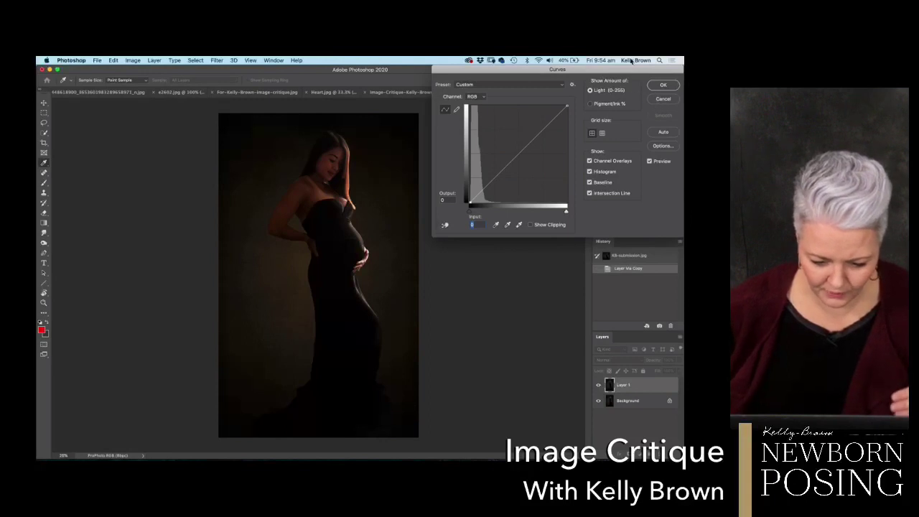
{"action": "left_click", "coordinate": [662, 100]}
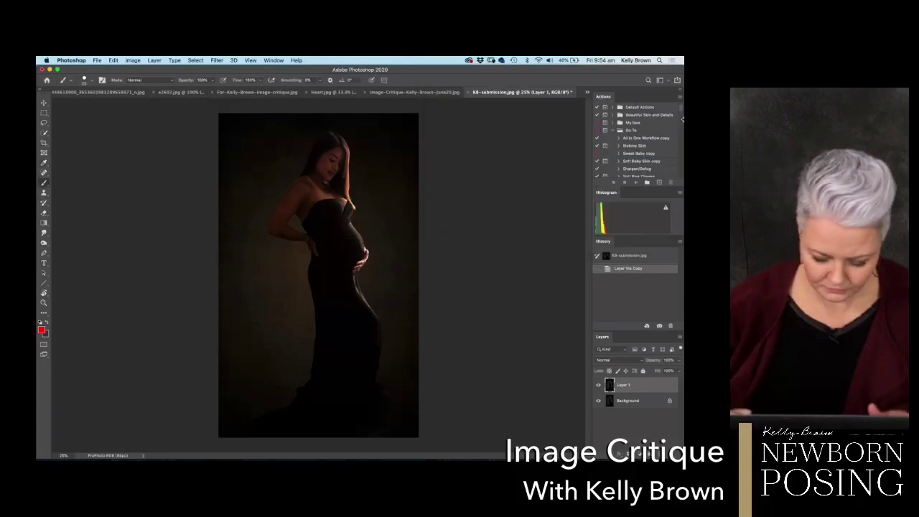
Examine the dress, both hands, belly and shoulder of the maternity portrait at up to 100%.
{"action": "key", "text": "super+0"}
{"action": "key", "text": "super+plus"}
{"action": "key", "text": "super+plus"}
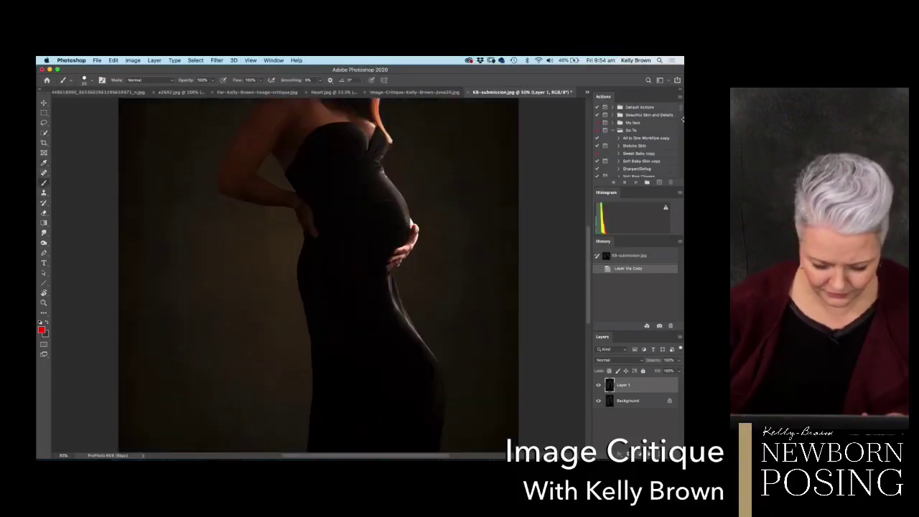
{"action": "mouse_move", "coordinate": [153, 252]}
{"action": "left_mouse_down"}
{"action": "mouse_move", "coordinate": [275, 223]}
{"action": "mouse_move", "coordinate": [298, 275]}
{"action": "left_mouse_up"}
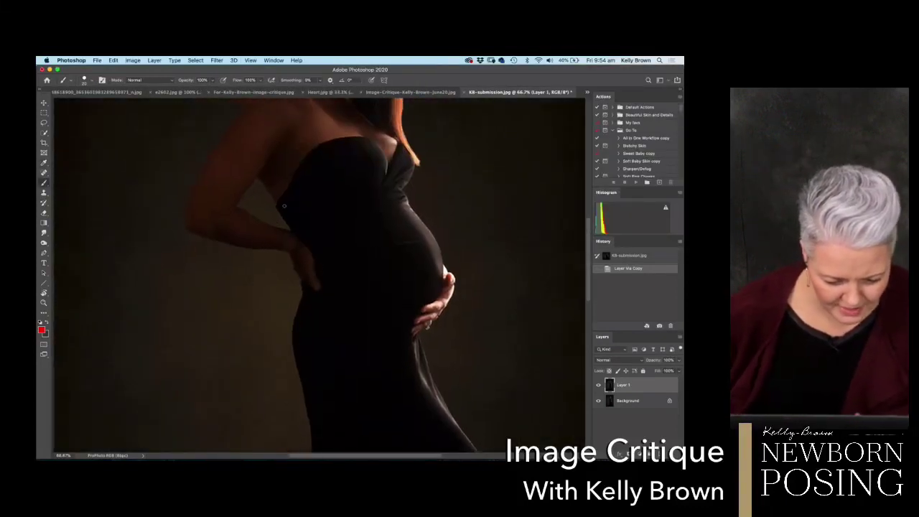
{"action": "key", "text": "super+plus"}
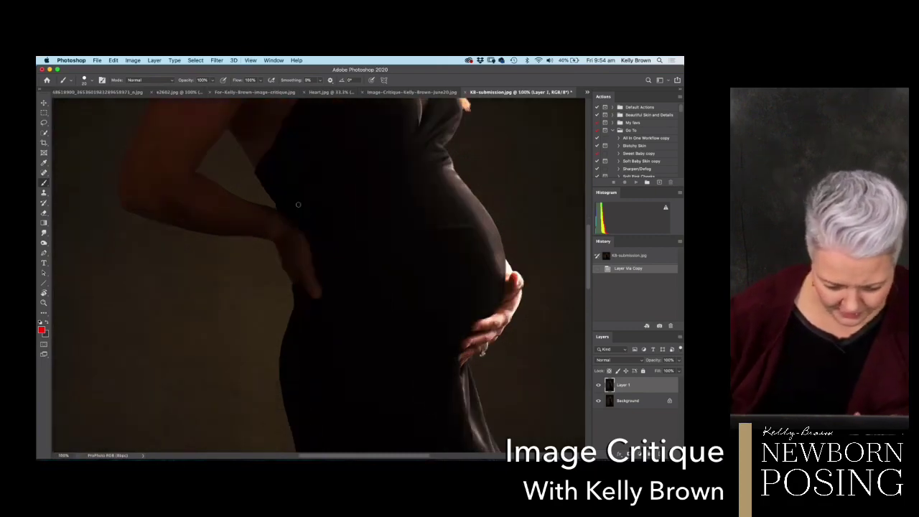
{"action": "scroll", "coordinate": [298, 255], "scroll_direction": "up", "scroll_amount": 1}
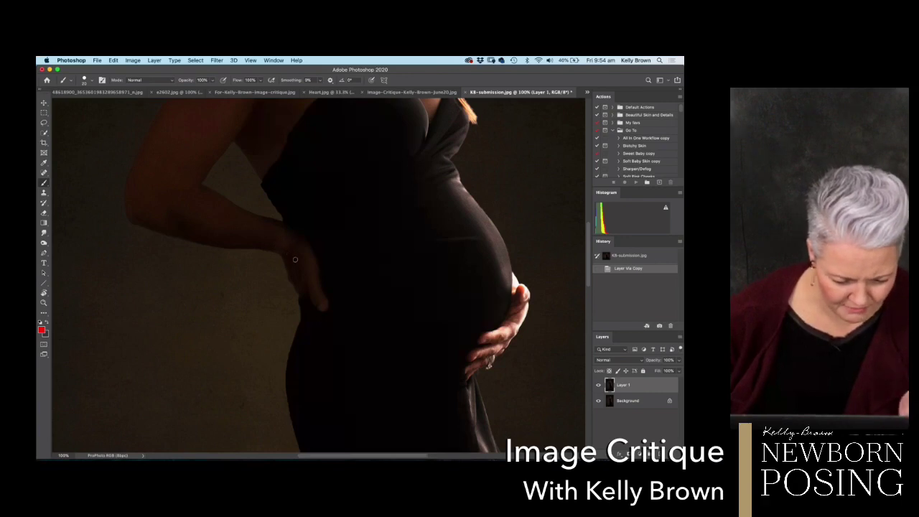
{"action": "scroll", "coordinate": [407, 286], "scroll_direction": "up", "scroll_amount": 5}
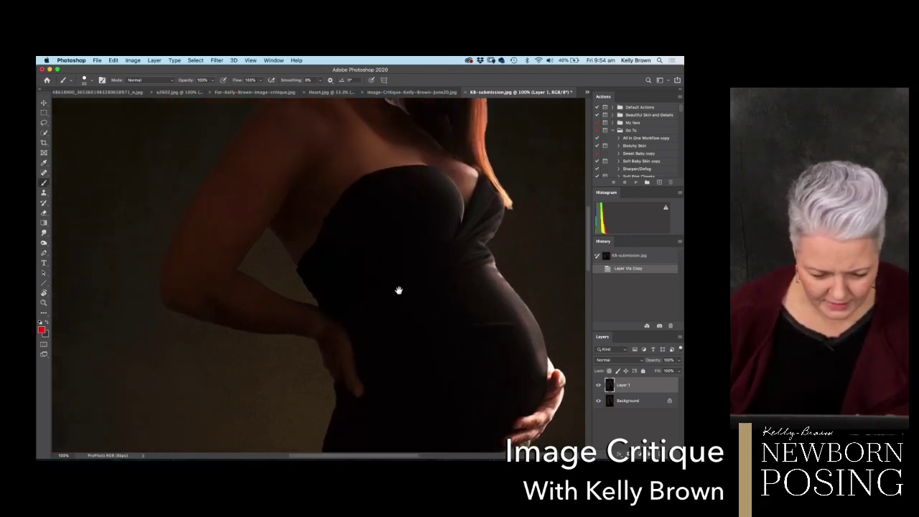
{"action": "scroll", "coordinate": [409, 305], "scroll_direction": "up", "scroll_amount": 2}
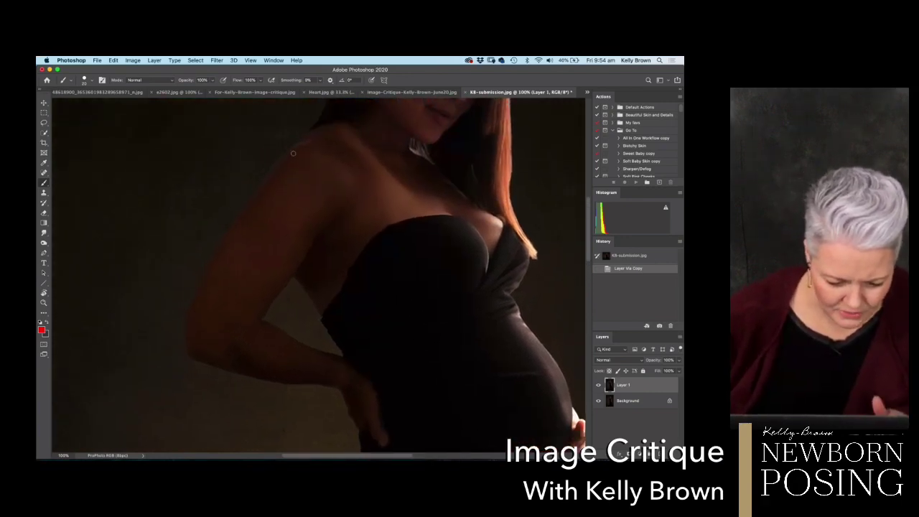
Examine the edges and skin of the shoulder, upper arm and elbow at 200%, and return to the full portrait.
{"action": "key", "text": "super+equal"}
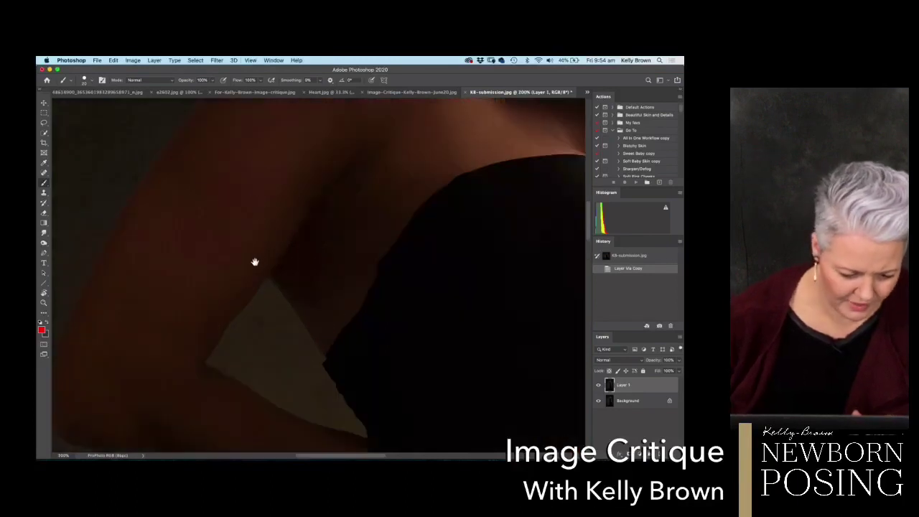
{"action": "scroll", "coordinate": [288, 257], "scroll_direction": "up", "scroll_amount": 3}
{"action": "scroll", "coordinate": [288, 257], "scroll_direction": "up", "scroll_amount": 2}
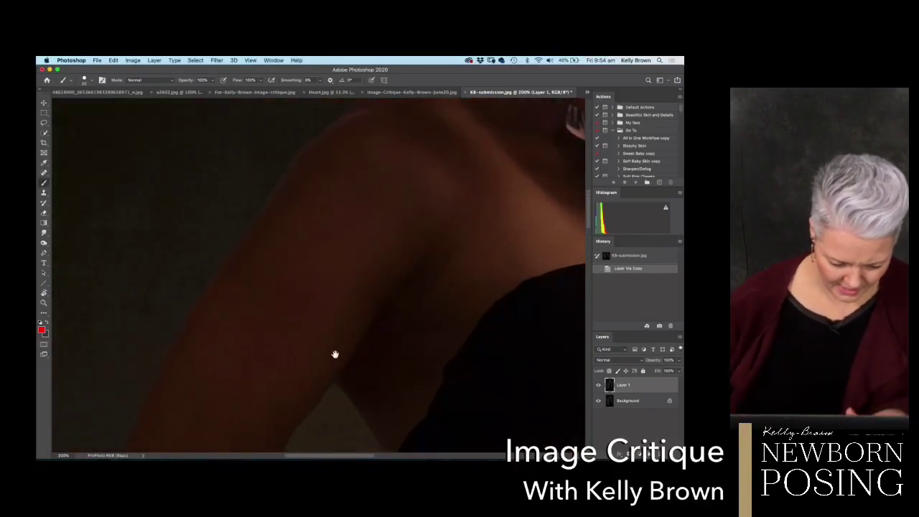
{"action": "left_click_drag", "start_coordinate": [335, 355], "coordinate": [356, 318]}
{"action": "scroll", "coordinate": [356, 318], "scroll_direction": "down", "scroll_amount": 5}
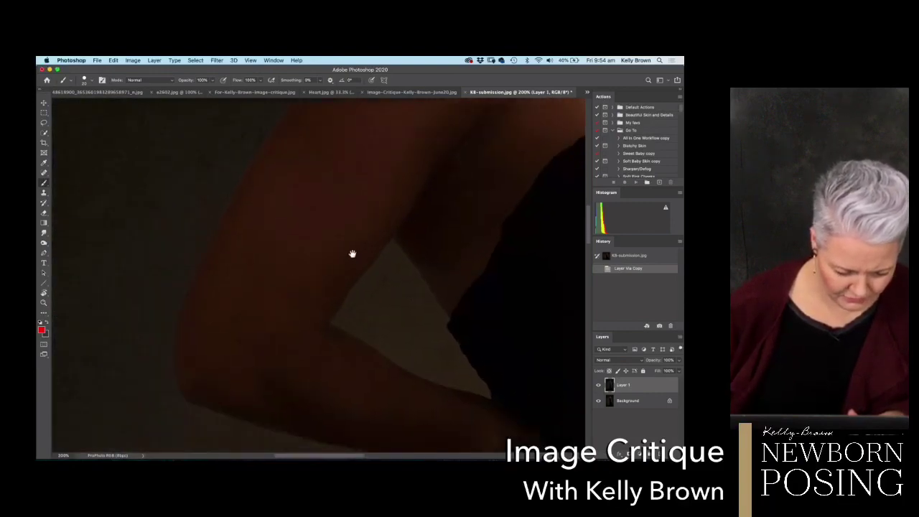
{"action": "scroll", "coordinate": [340, 257], "scroll_direction": "down", "scroll_amount": 5}
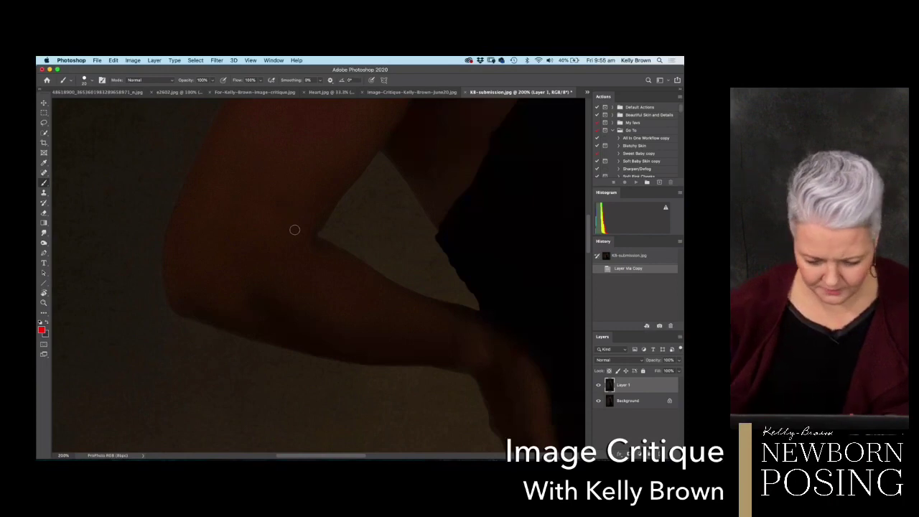
{"action": "mouse_move", "coordinate": [292, 243]}
{"action": "left_mouse_down"}
{"action": "mouse_move", "coordinate": [398, 289]}
{"action": "mouse_move", "coordinate": [295, 221]}
{"action": "mouse_move", "coordinate": [328, 262]}
{"action": "mouse_move", "coordinate": [319, 270]}
{"action": "left_mouse_up"}
{"action": "key", "text": "super+0"}
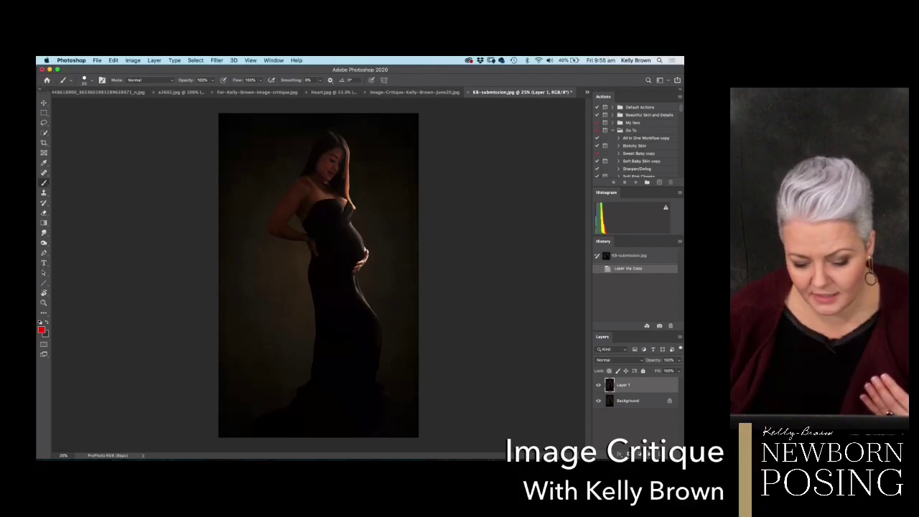
Circle the lit edge of the belly above the front hand in red and add a red arrow pointing at it.
{"action": "left_click_drag", "start_coordinate": [362, 229], "coordinate": [369, 241]}
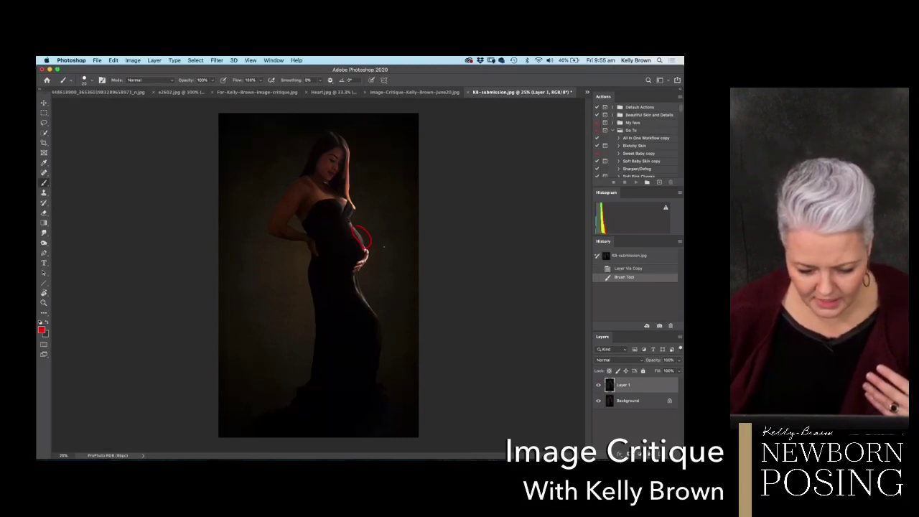
{"action": "mouse_move", "coordinate": [387, 249]}
{"action": "left_mouse_down"}
{"action": "mouse_move", "coordinate": [368, 244]}
{"action": "mouse_move", "coordinate": [377, 237]}
{"action": "mouse_move", "coordinate": [378, 253]}
{"action": "left_mouse_up"}
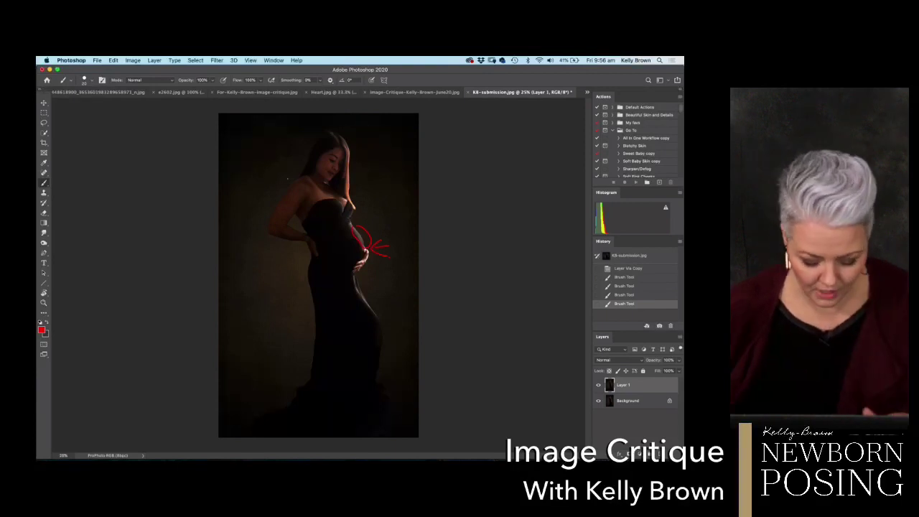
Draw two red lines from the shoulder down the upper chest, and revert the portrait to its original snapshot.
{"action": "key", "text": "super+equal"}
{"action": "key", "text": "super+equal"}
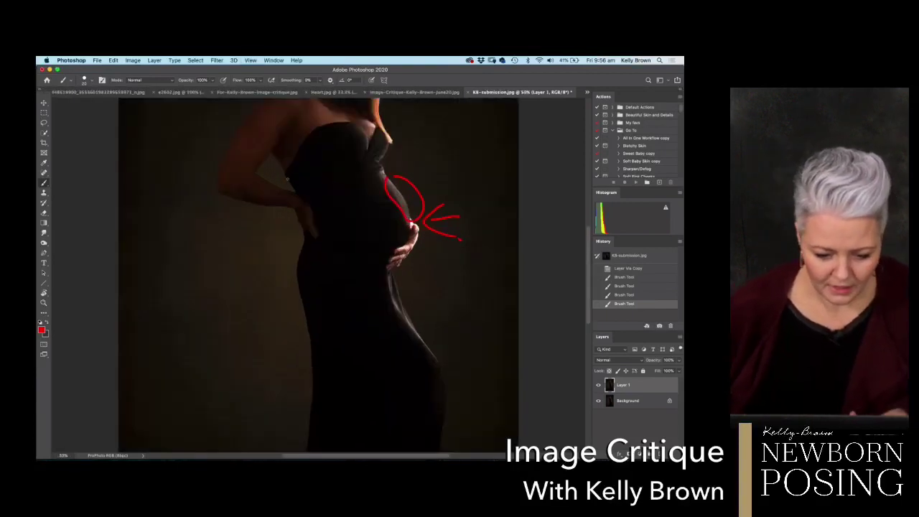
{"action": "scroll", "coordinate": [316, 273], "scroll_direction": "up", "scroll_amount": 3}
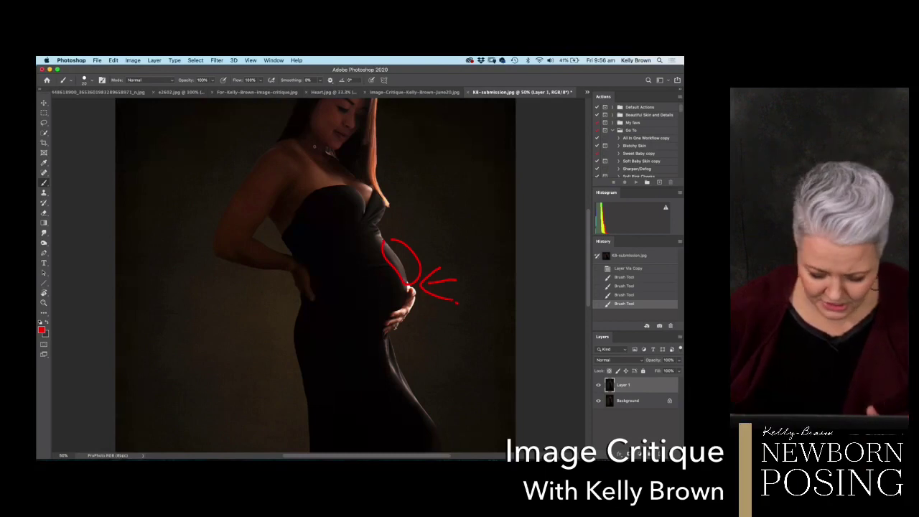
{"action": "key", "text": "super+equal"}
{"action": "scroll", "coordinate": [373, 237], "scroll_direction": "up", "scroll_amount": 3}
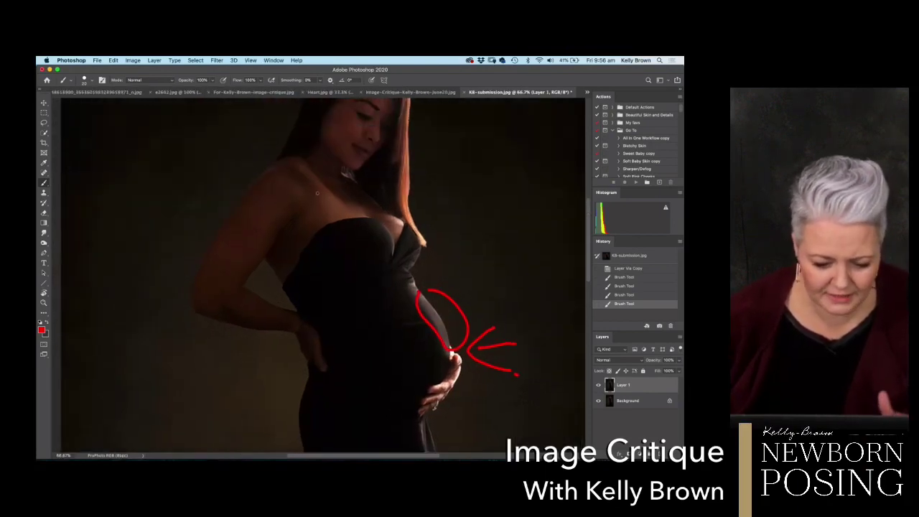
{"action": "left_click_drag", "start_coordinate": [325, 217], "coordinate": [326, 221]}
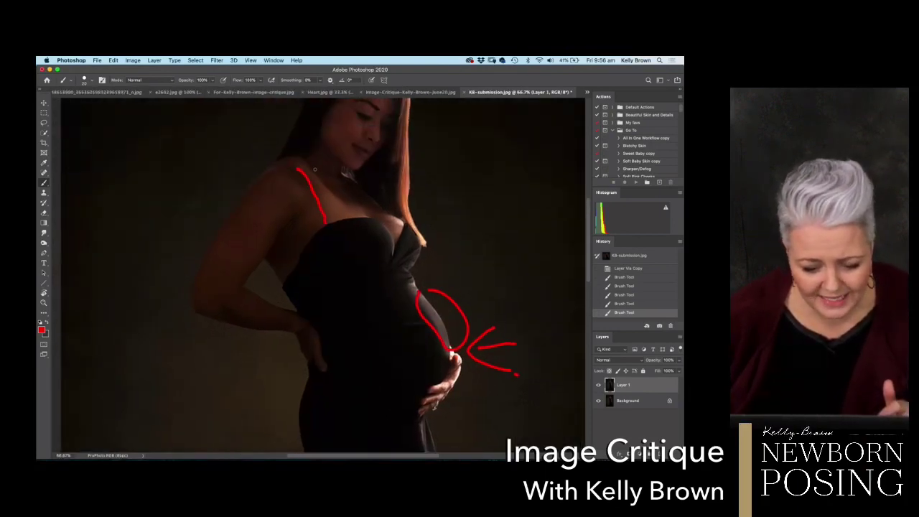
{"action": "left_click_drag", "start_coordinate": [310, 167], "coordinate": [353, 214]}
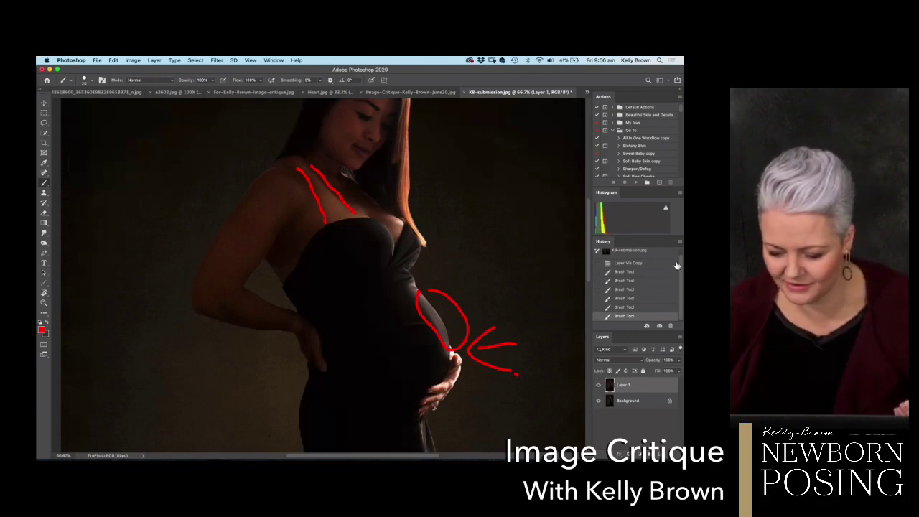
{"action": "left_click", "coordinate": [632, 257]}
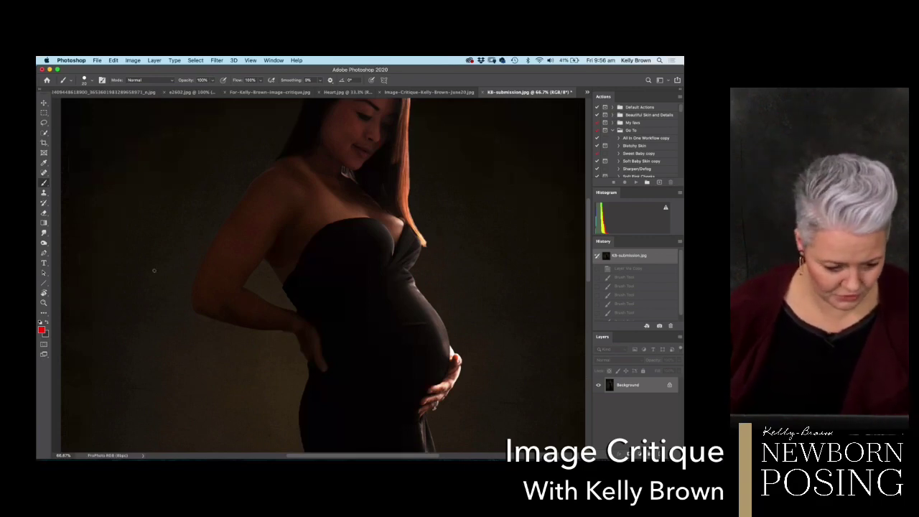
Add a Solid Color fill layer using a dark brown sampled from the chest skin, set to Multiply at 37% opacity.
{"action": "left_click", "coordinate": [323, 210], "text": "alt"}
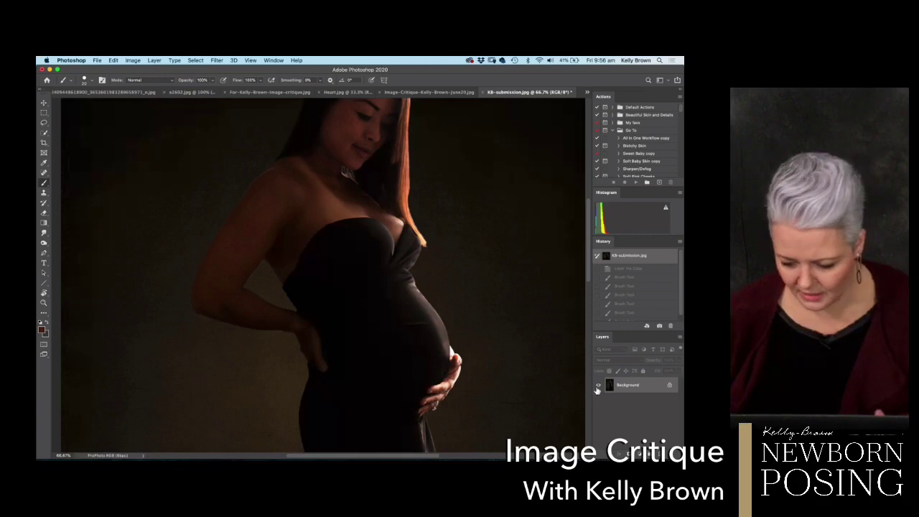
{"action": "right_click", "coordinate": [638, 455]}
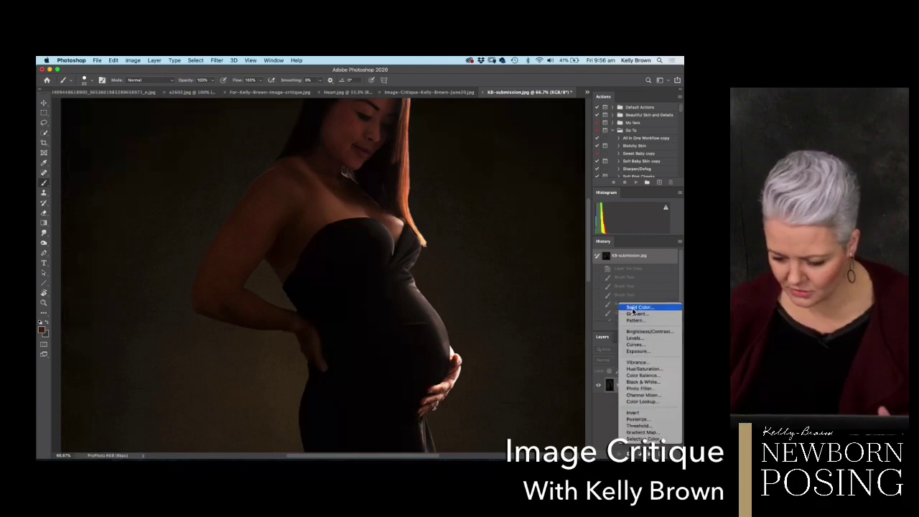
{"action": "left_click", "coordinate": [626, 257]}
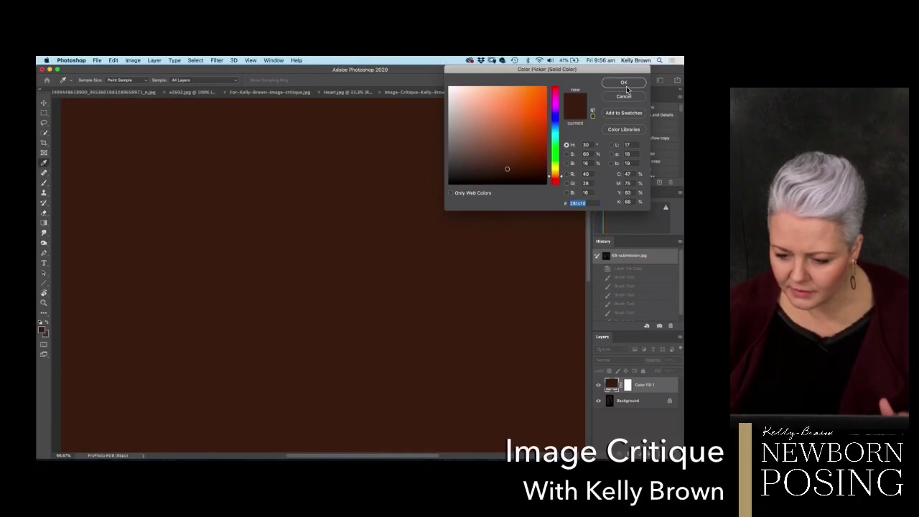
{"action": "left_click", "coordinate": [624, 83]}
{"action": "left_click", "coordinate": [612, 361]}
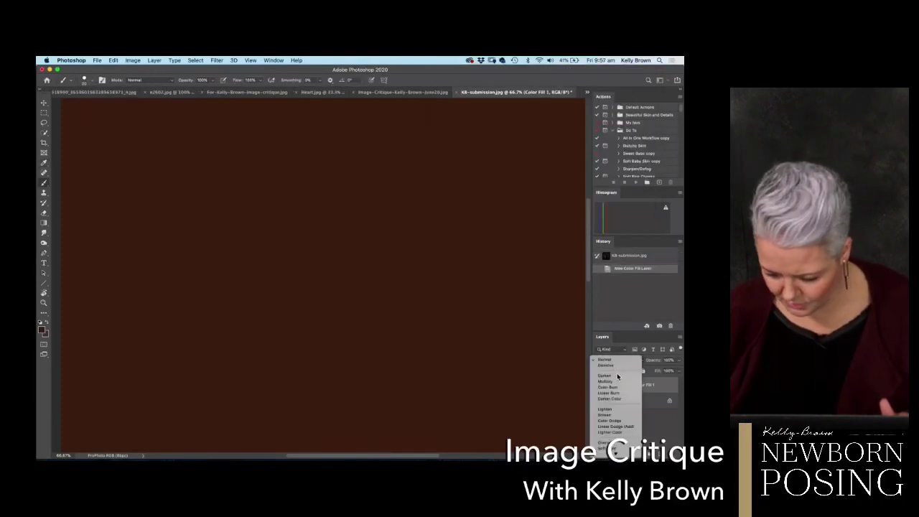
{"action": "left_click", "coordinate": [616, 381]}
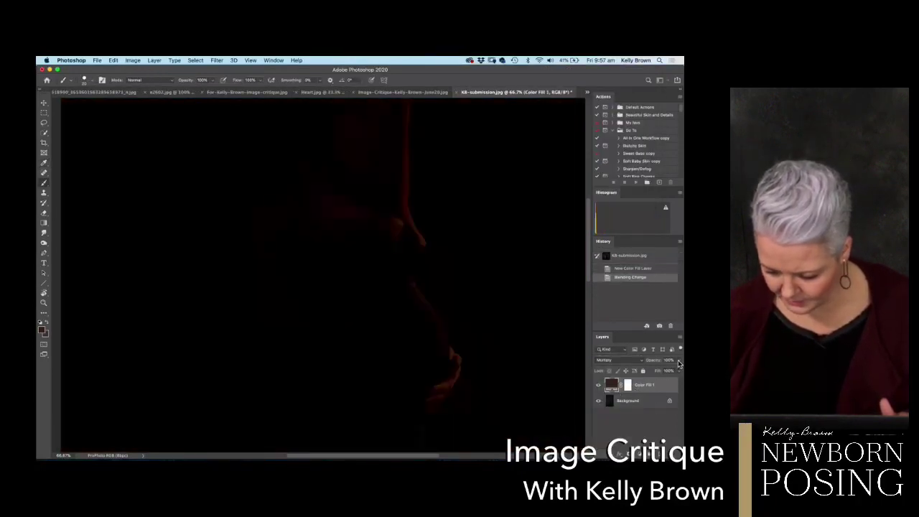
{"action": "left_click_drag", "start_coordinate": [678, 360], "coordinate": [650, 375]}
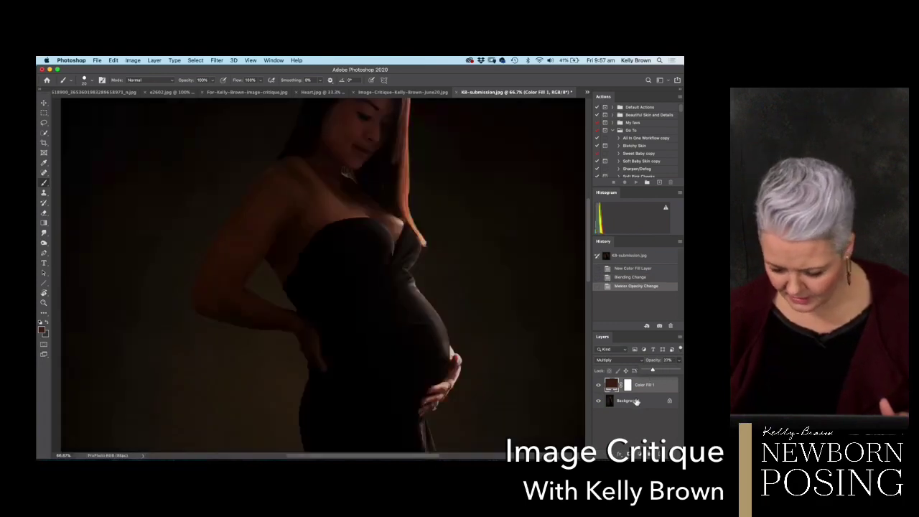
Invert the fill layer's mask and paint white strokes on it over the upper chest below the shoulder.
{"action": "left_click", "coordinate": [628, 385]}
{"action": "key", "text": "super+space"}
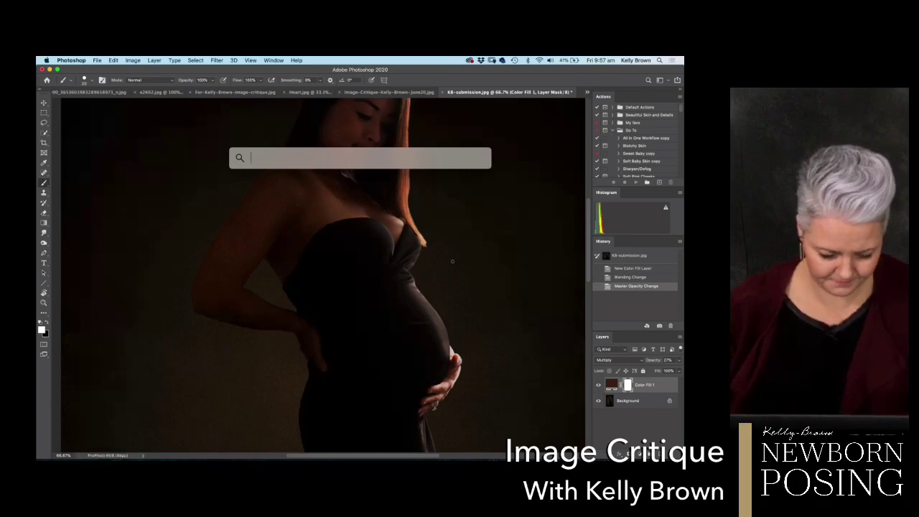
{"action": "key", "text": "Escape"}
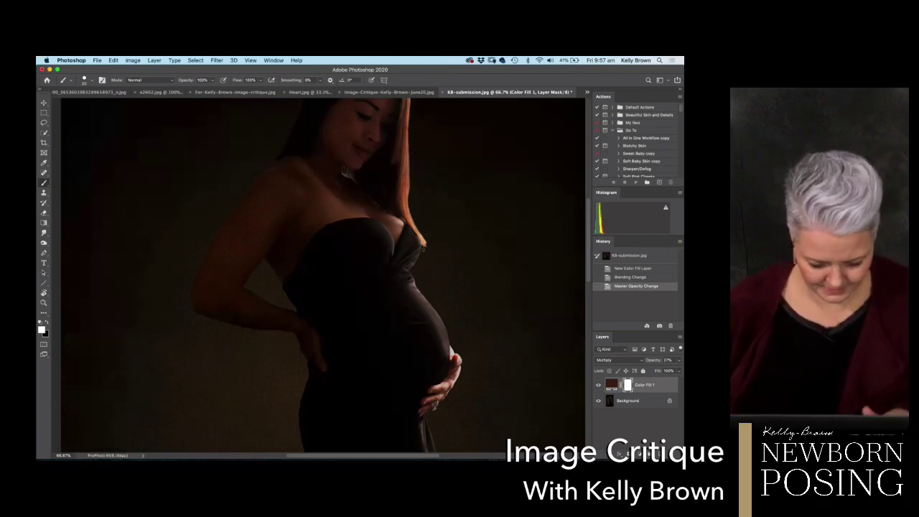
{"action": "key", "text": "super+i"}
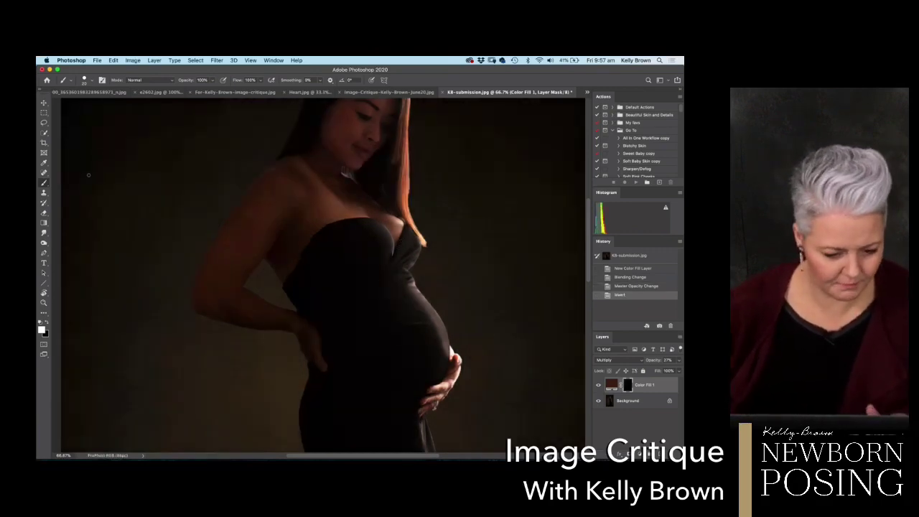
{"action": "key", "text": "bracketright"}
{"action": "key", "text": "bracketright"}
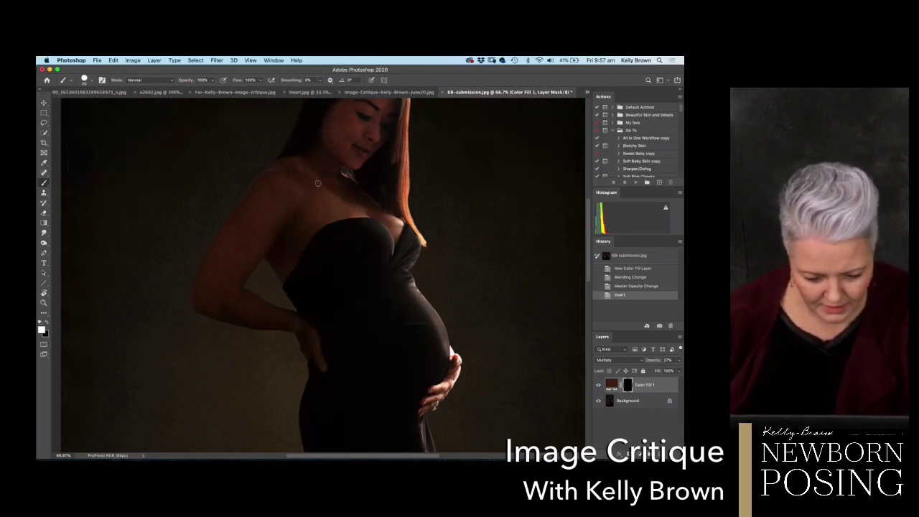
{"action": "left_click", "coordinate": [354, 216]}
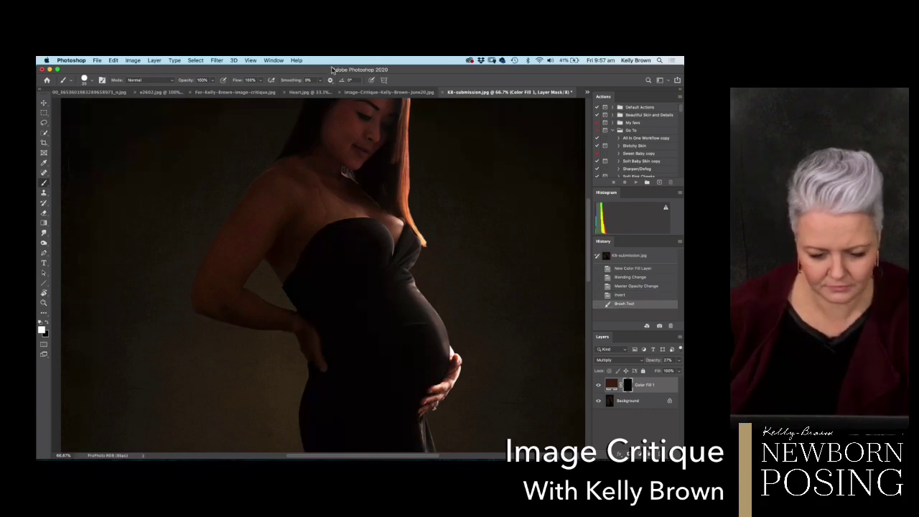
{"action": "left_click_drag", "start_coordinate": [354, 217], "coordinate": [319, 61]}
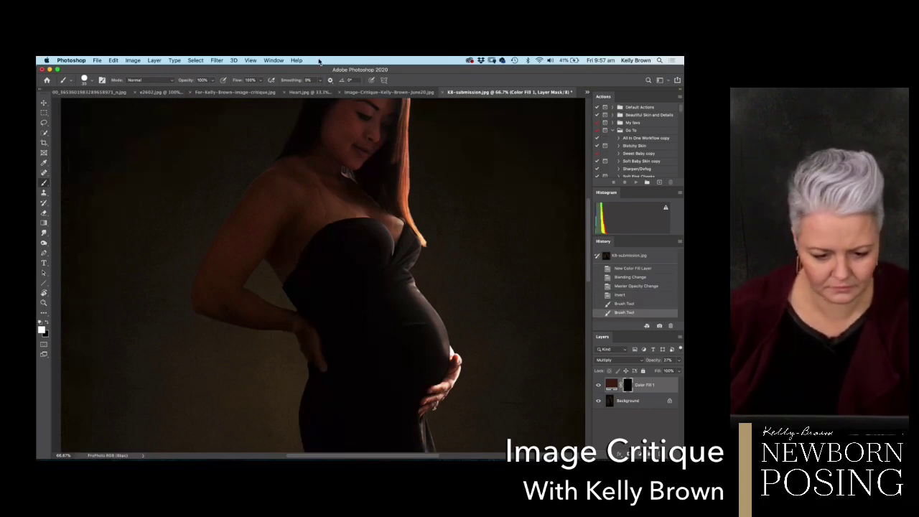
Soften the painted mask of the fill layer with a Gaussian Blur of 21.7 pixels.
{"action": "left_click", "coordinate": [217, 61]}
{"action": "mouse_move", "coordinate": [234, 155]}
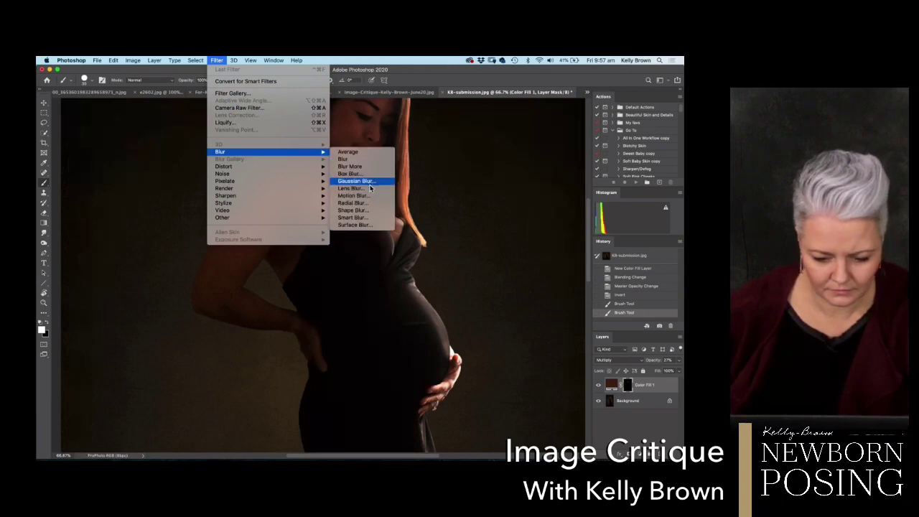
{"action": "left_click", "coordinate": [355, 181]}
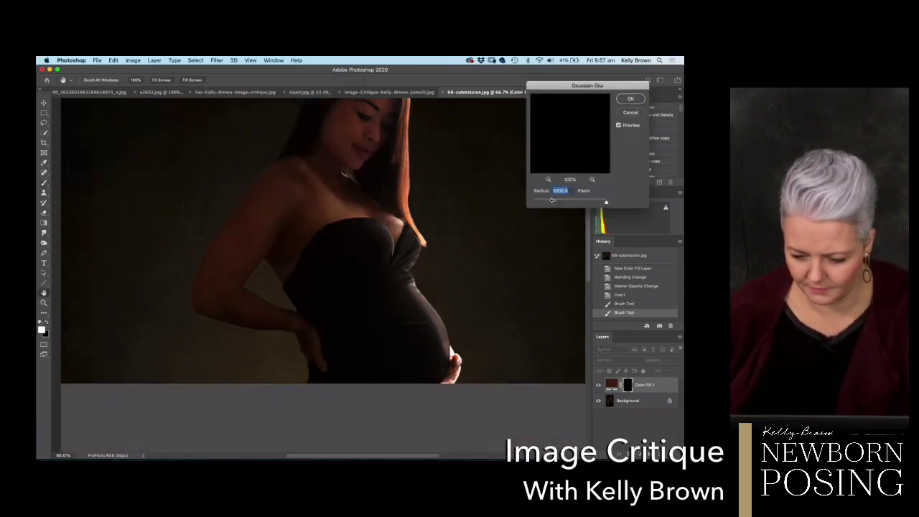
{"action": "left_click", "coordinate": [551, 204]}
{"action": "left_click_drag", "start_coordinate": [551, 204], "coordinate": [565, 205]}
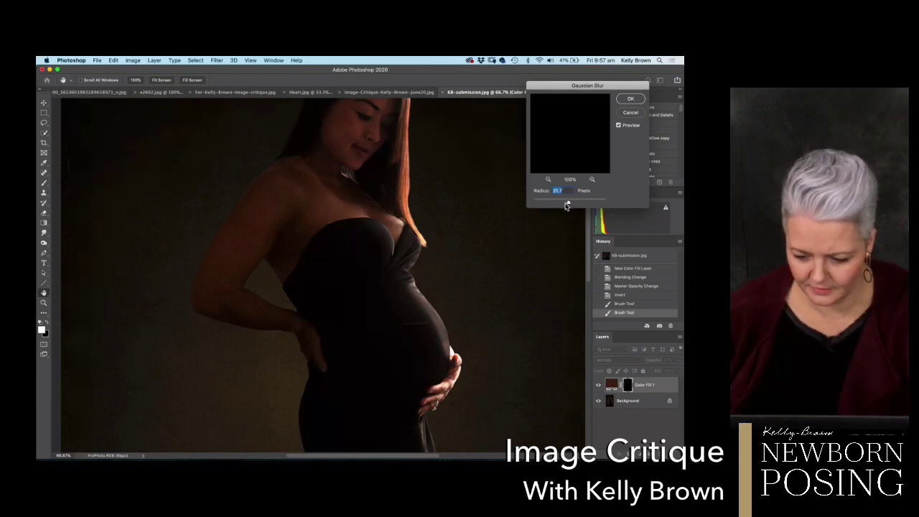
{"action": "left_click", "coordinate": [632, 99]}
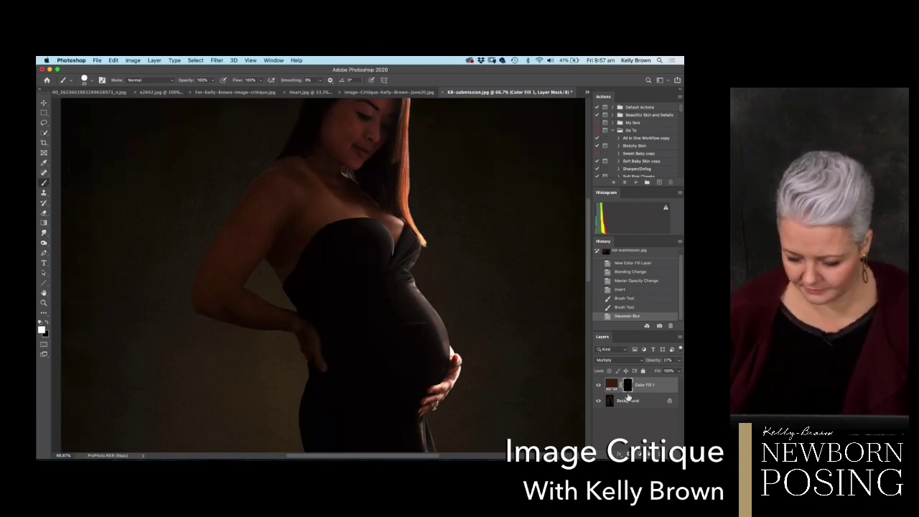
Delete the colour fill layer and close KB-submission.jpg without saving.
{"action": "left_click_drag", "start_coordinate": [620, 389], "coordinate": [674, 448]}
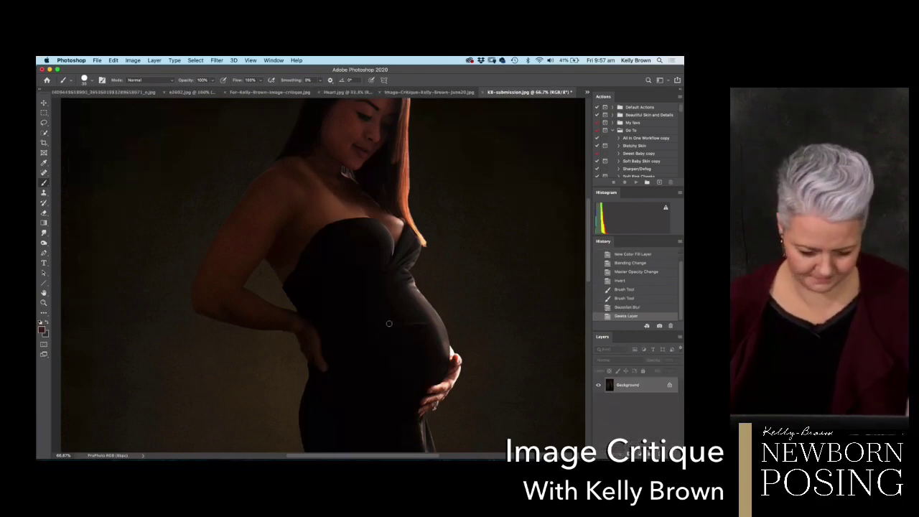
{"action": "key", "text": "super+0"}
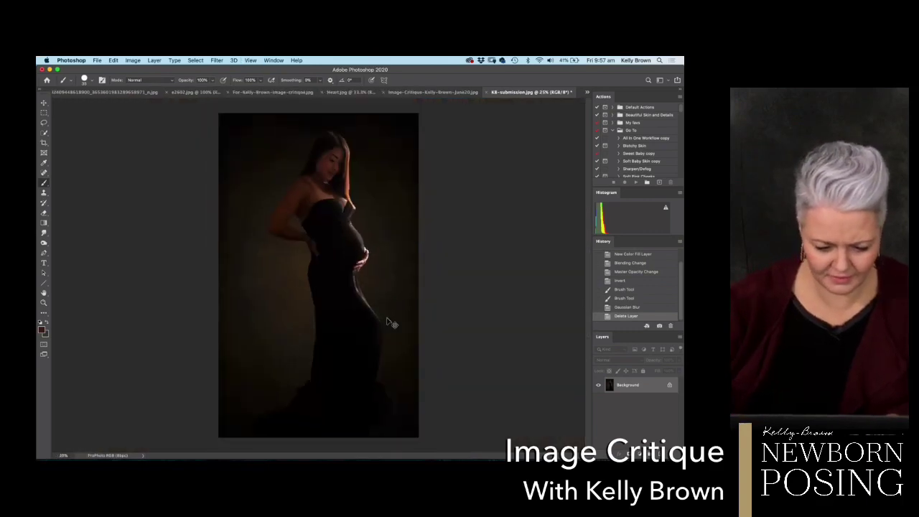
{"action": "key", "text": "super+minus"}
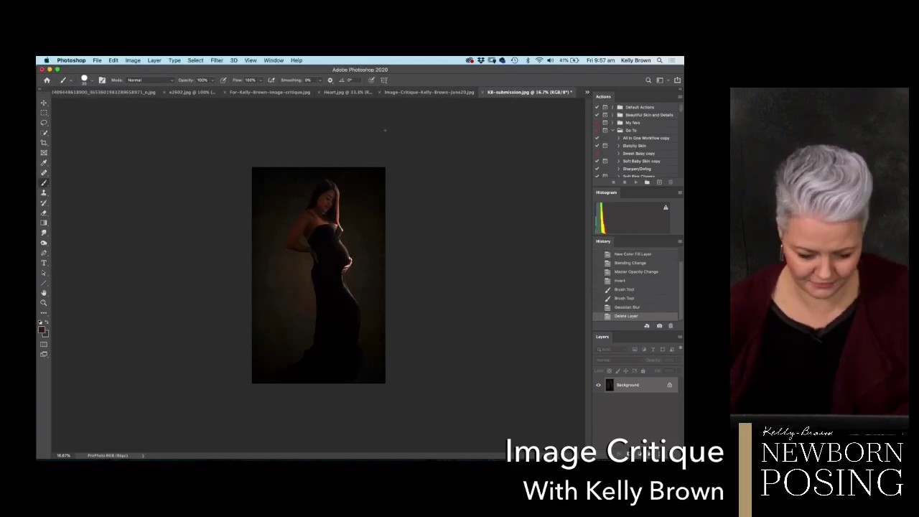
{"action": "key", "text": "super+w"}
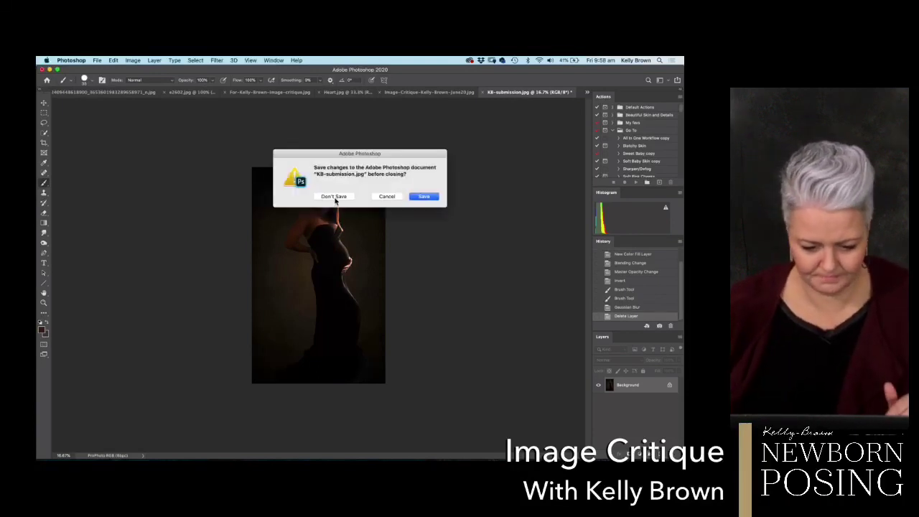
{"action": "key", "text": "super+d"}
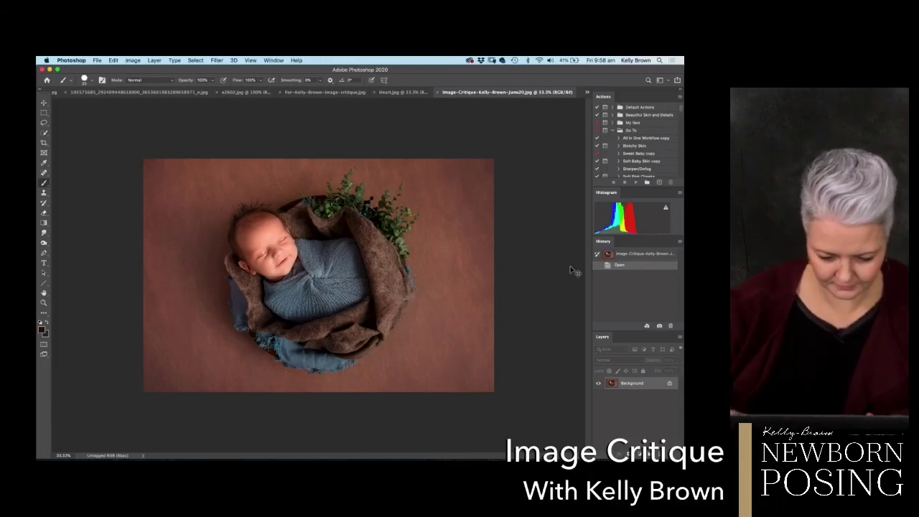
Undo the dark brush stroke across the wrapped newborn's face and set the foreground colour to red.
{"action": "key", "text": "super+minus"}
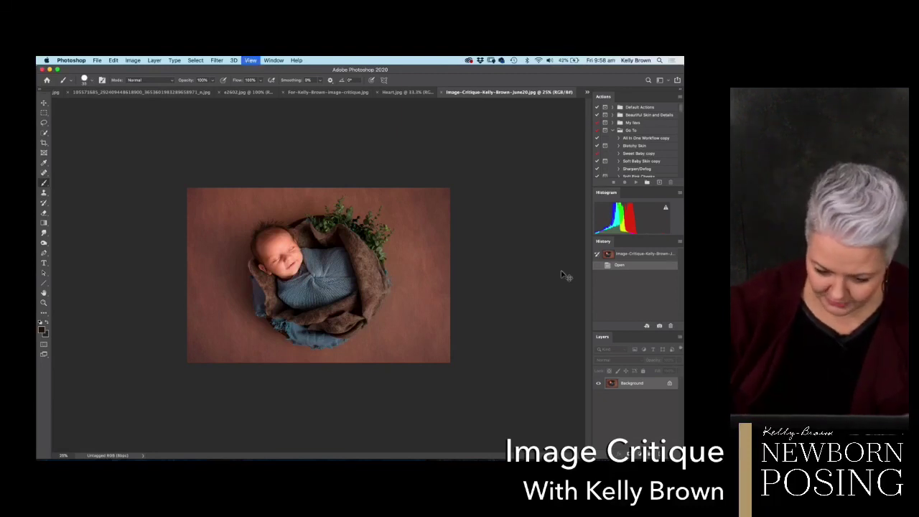
{"action": "key", "text": "super+plus"}
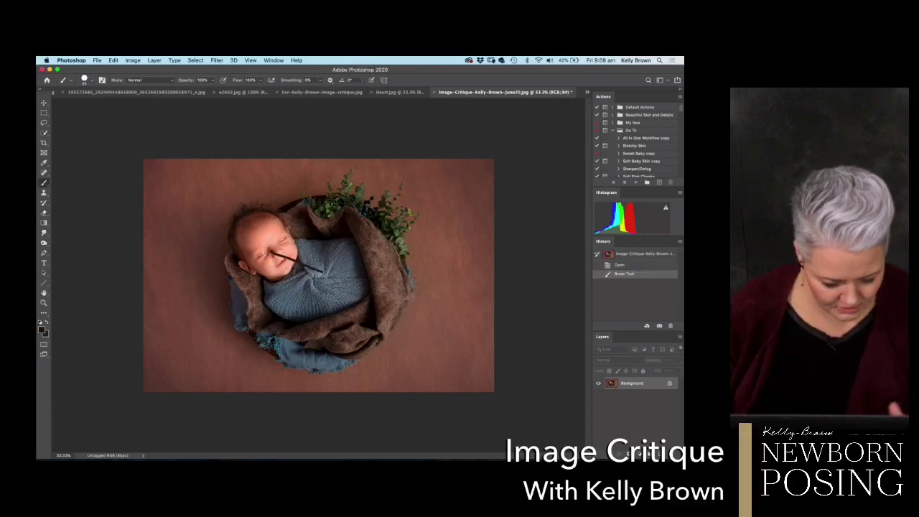
{"action": "key", "text": "super+z"}
{"action": "left_click", "coordinate": [44, 326]}
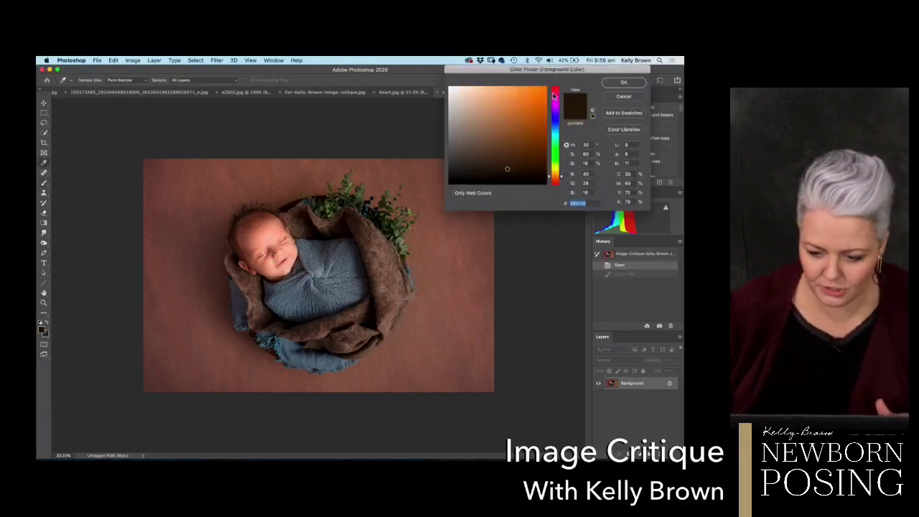
{"action": "left_click_drag", "start_coordinate": [559, 94], "coordinate": [560, 85]}
{"action": "left_click", "coordinate": [611, 85]}
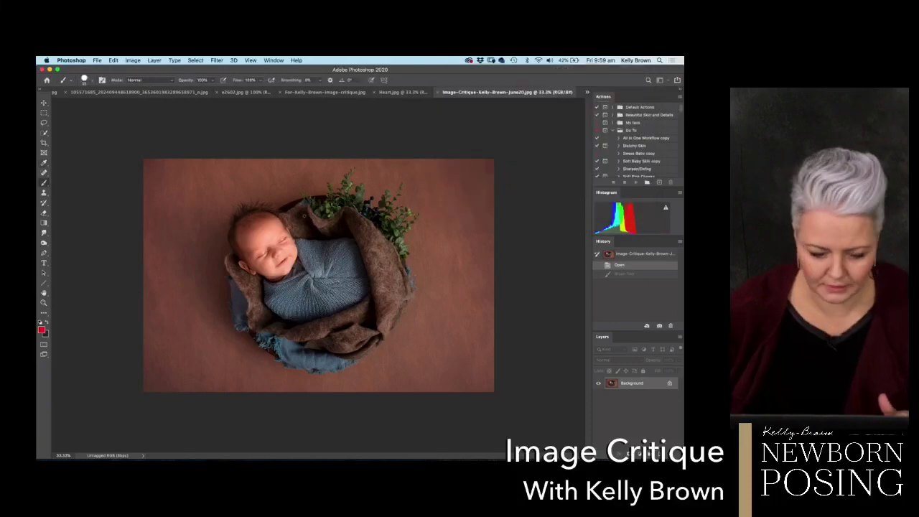
Draw a red arrow across the wrap pointing up to the baby's chin and circle both eyes in red.
{"action": "mouse_move", "coordinate": [357, 285]}
{"action": "left_mouse_down"}
{"action": "mouse_move", "coordinate": [292, 262]}
{"action": "mouse_move", "coordinate": [300, 277]}
{"action": "left_mouse_up"}
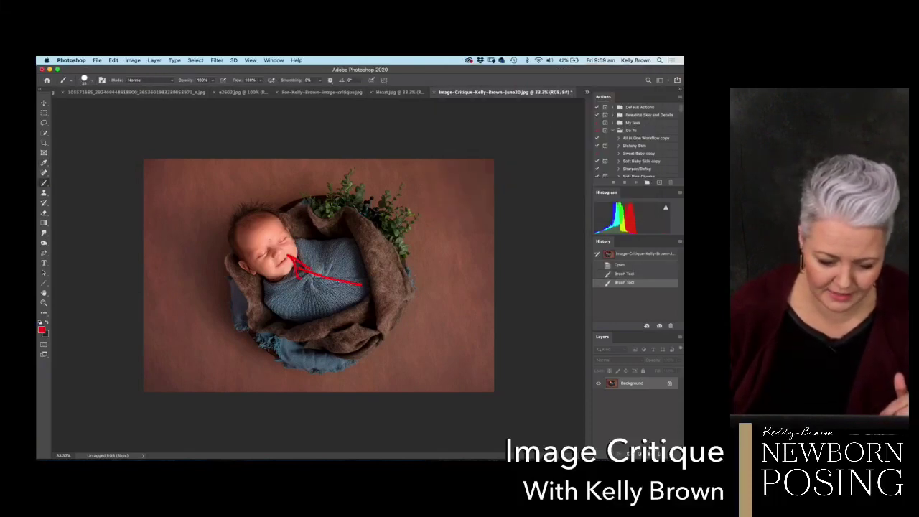
{"action": "mouse_move", "coordinate": [276, 257]}
{"action": "left_mouse_down"}
{"action": "mouse_move", "coordinate": [260, 244]}
{"action": "mouse_move", "coordinate": [277, 234]}
{"action": "left_mouse_up"}
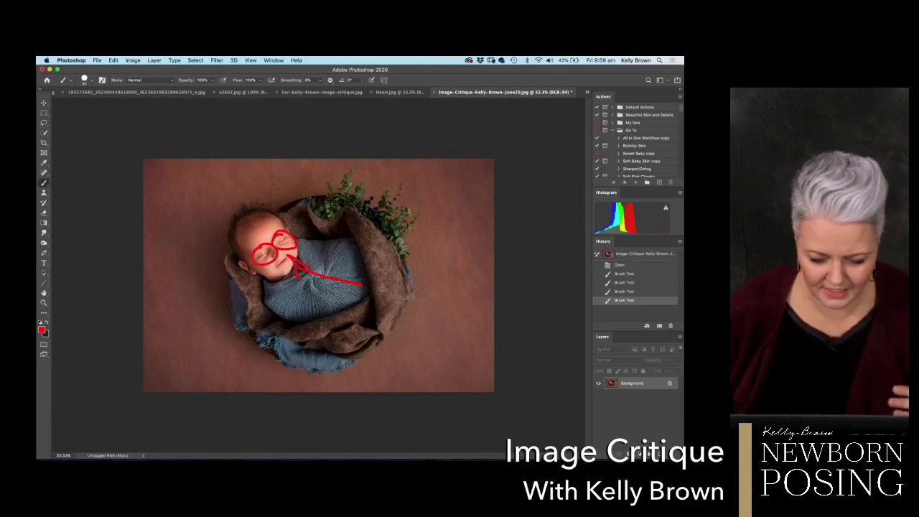
Clear the red arrow and eye circles from the wrapped newborn photo, and close that photo without saving.
{"action": "left_click", "coordinate": [625, 256]}
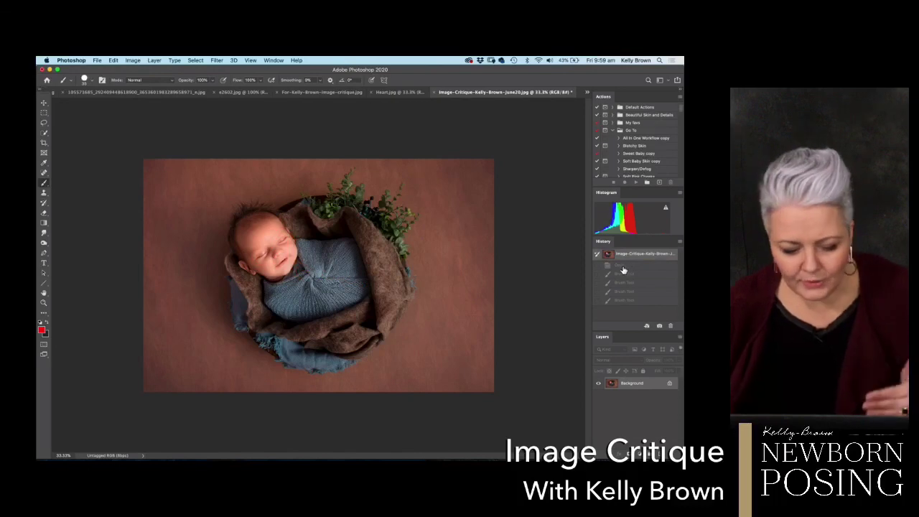
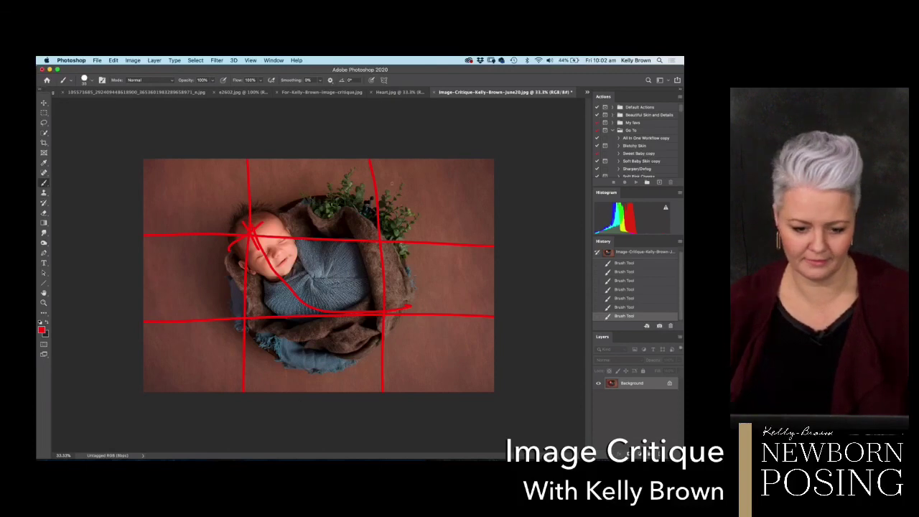
{"action": "left_click", "coordinate": [436, 93]}
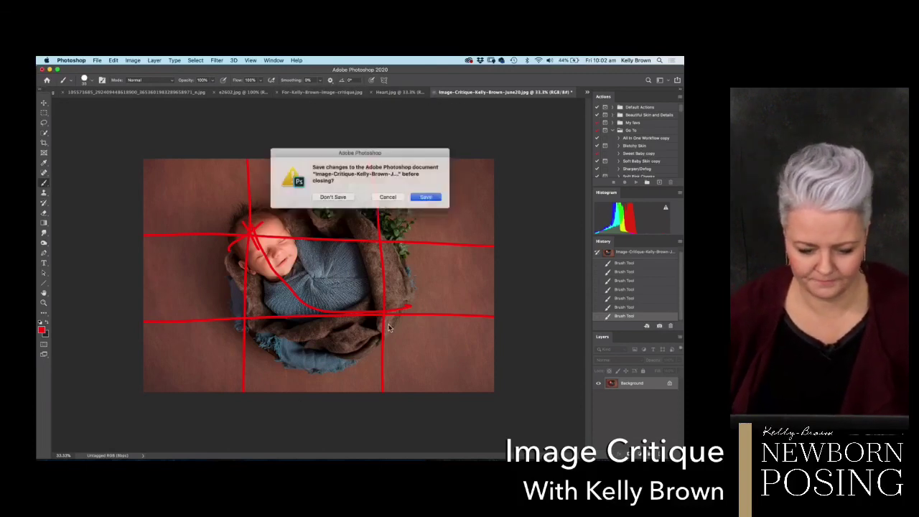
{"action": "left_click", "coordinate": [316, 196]}
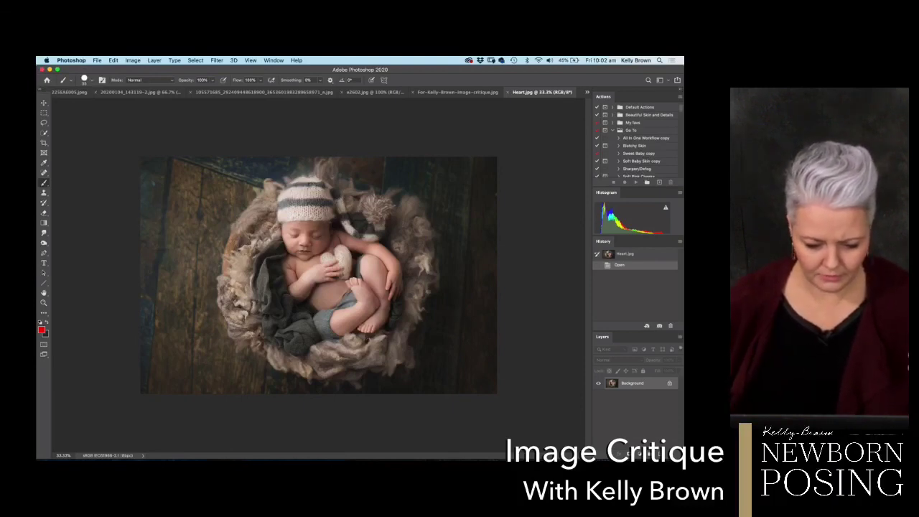
Trace the pose in Heart.jpg with red curves along the baby's body, arm, legs and head, and clear the marks.
{"action": "mouse_move", "coordinate": [294, 191]}
{"action": "left_mouse_down"}
{"action": "mouse_move", "coordinate": [288, 241]}
{"action": "mouse_move", "coordinate": [426, 339]}
{"action": "left_mouse_up"}
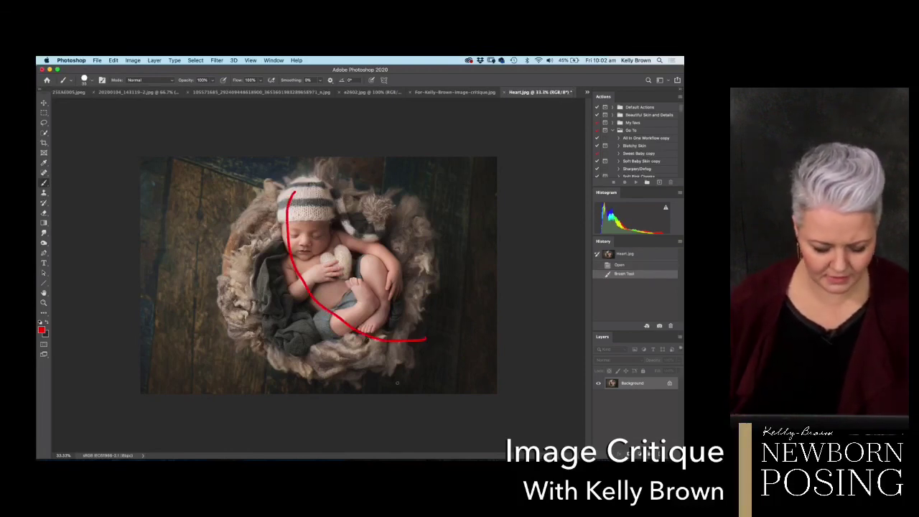
{"action": "key", "text": "super+z"}
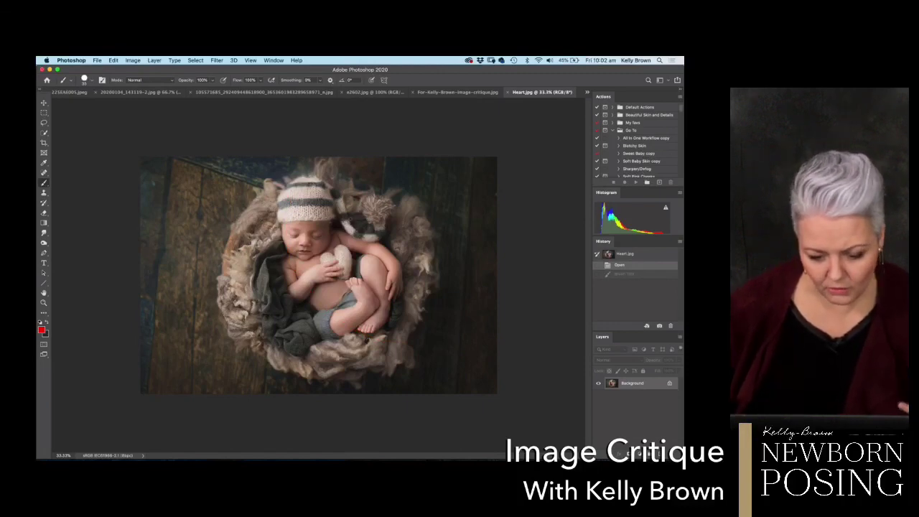
{"action": "left_click_drag", "start_coordinate": [348, 239], "coordinate": [399, 278]}
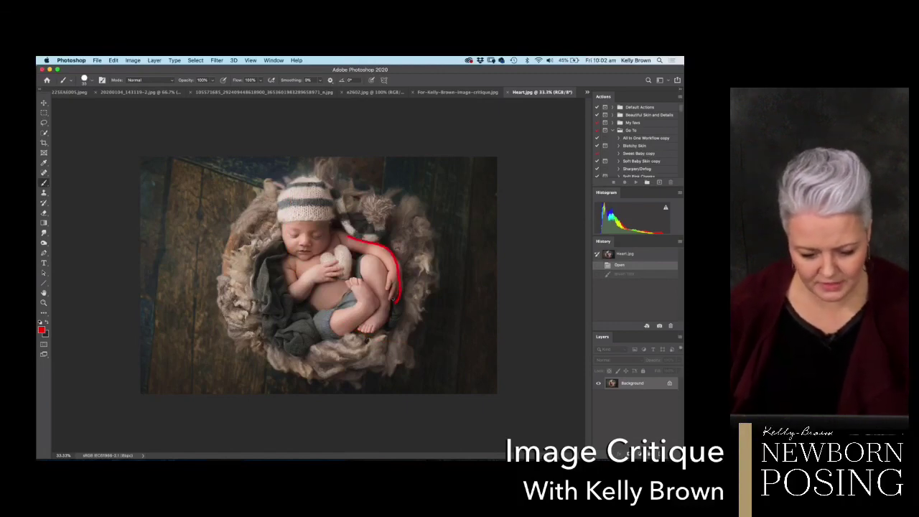
{"action": "mouse_move", "coordinate": [306, 326]}
{"action": "left_mouse_down"}
{"action": "mouse_move", "coordinate": [390, 295]}
{"action": "mouse_move", "coordinate": [385, 300]}
{"action": "left_mouse_up"}
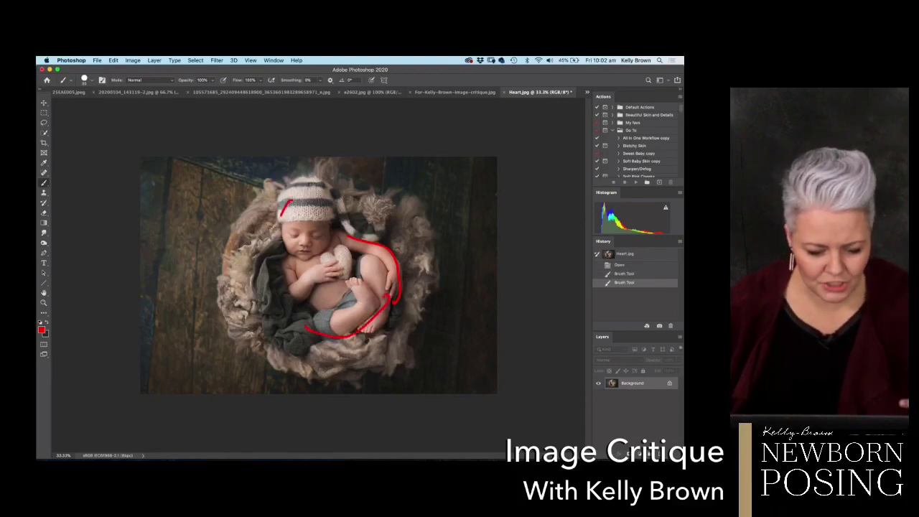
{"action": "left_click_drag", "start_coordinate": [288, 204], "coordinate": [299, 291]}
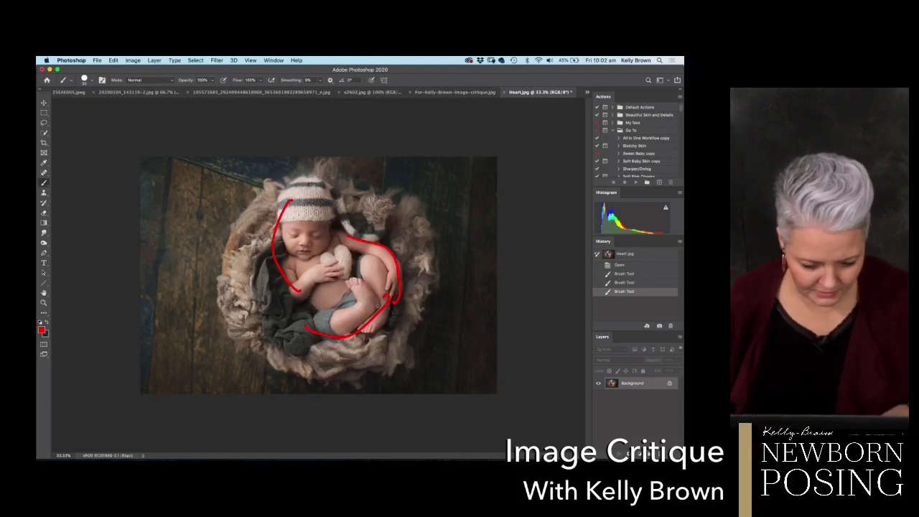
{"action": "key", "text": "super+z"}
{"action": "left_click", "coordinate": [622, 255]}
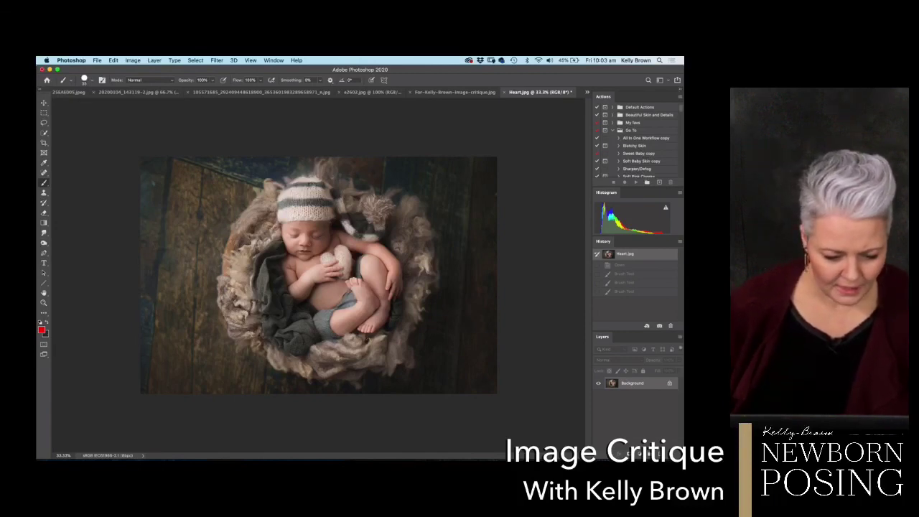
Mark two plank lines of the wooden floor beside the basket with red strokes, and undo both.
{"action": "left_click_drag", "start_coordinate": [173, 159], "coordinate": [164, 307]}
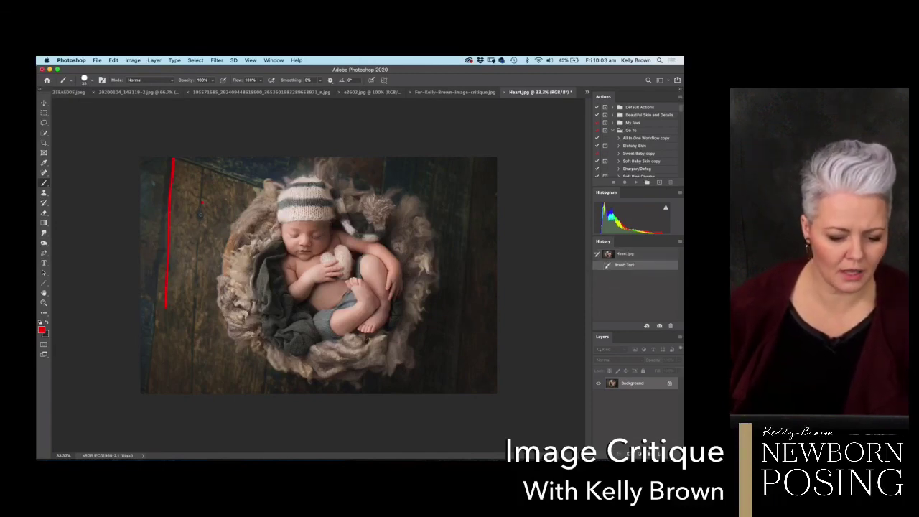
{"action": "left_click_drag", "start_coordinate": [202, 202], "coordinate": [194, 305]}
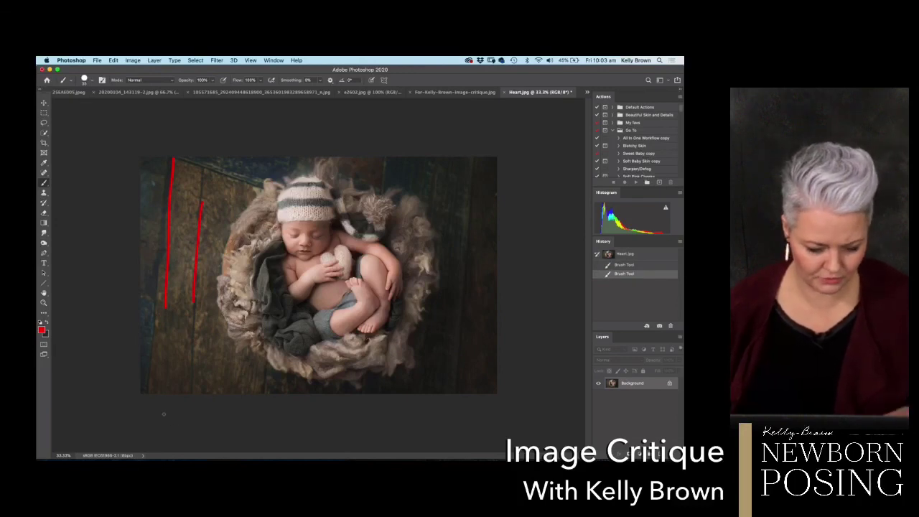
{"action": "key", "text": "super+z"}
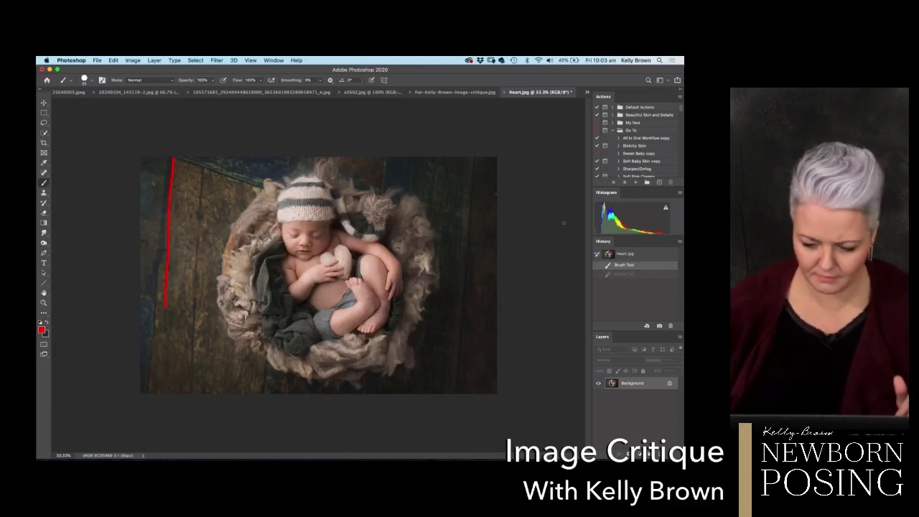
{"action": "key", "text": "super+z"}
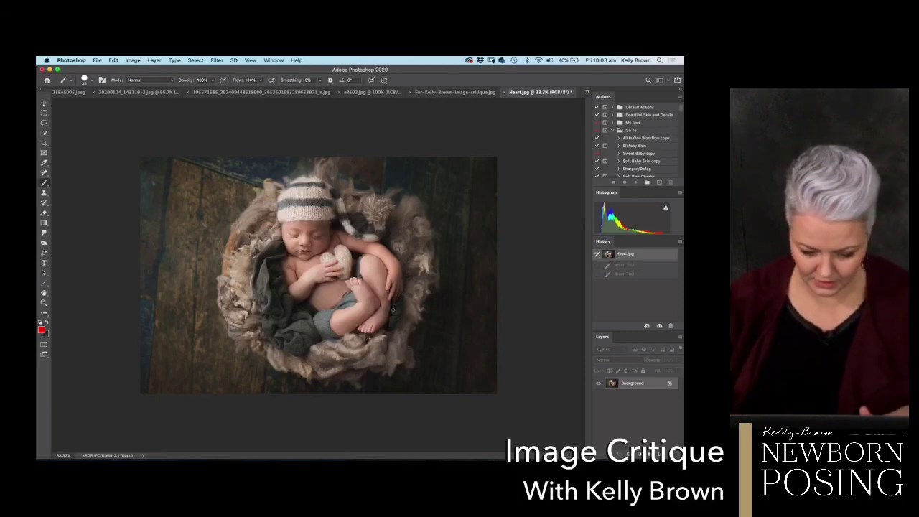
Inspect the baby's skin, hands and feet at 100% zoom, and look through the retouching actions in the Go To set.
{"action": "key", "text": "super+0"}
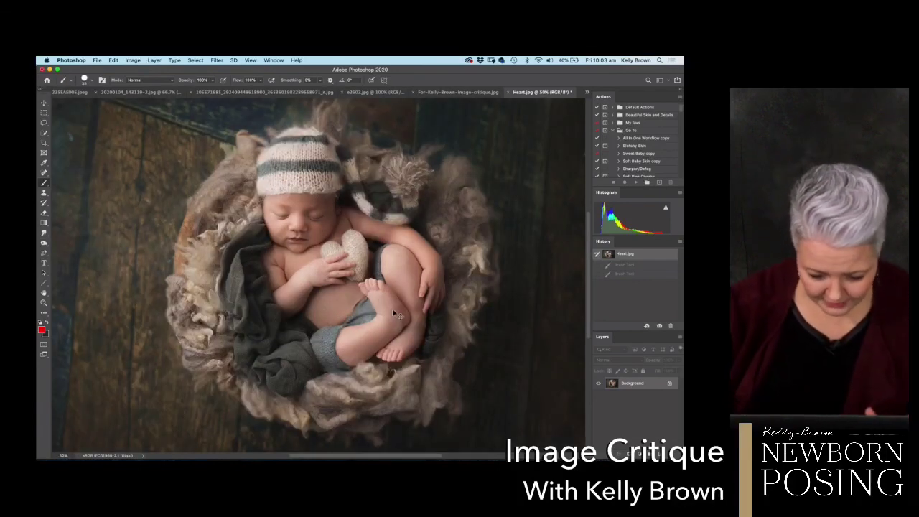
{"action": "key", "text": "super+equal"}
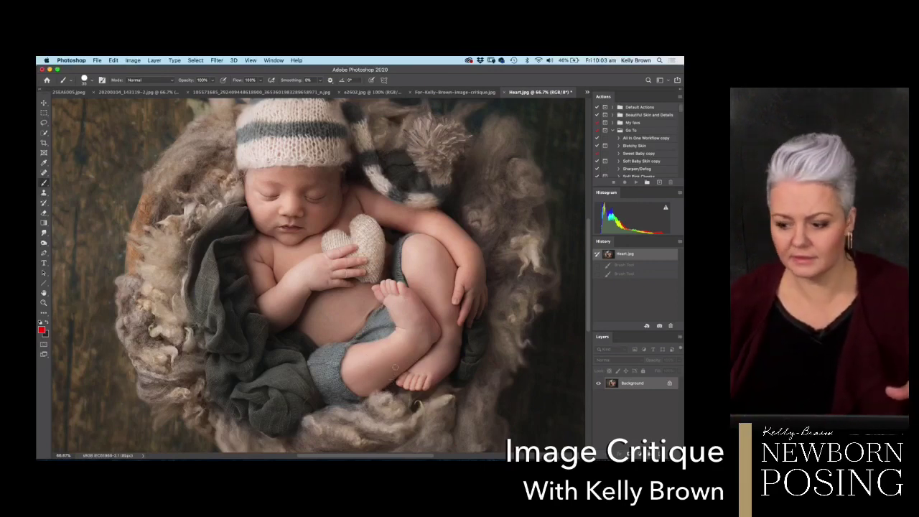
{"action": "key", "text": "super+1"}
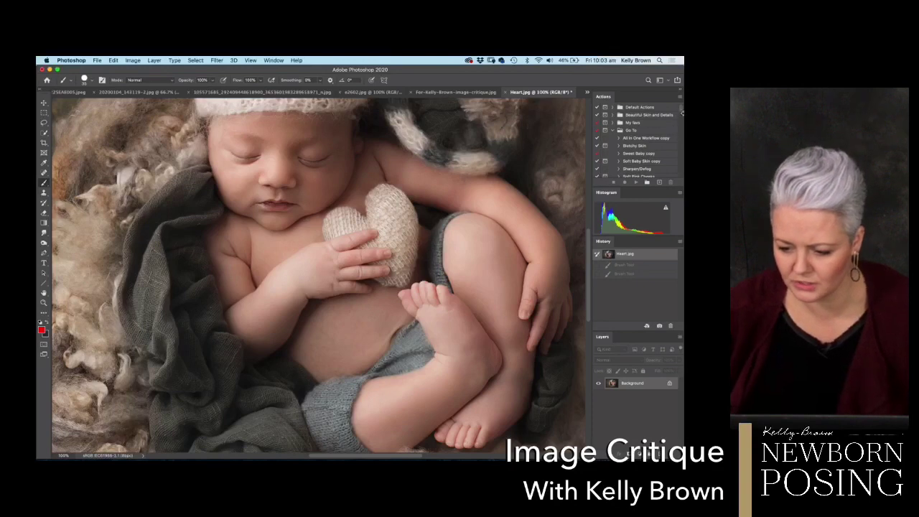
{"action": "left_click_drag", "start_coordinate": [683, 113], "coordinate": [683, 118]}
{"action": "scroll", "coordinate": [675, 130], "scroll_direction": "up", "scroll_amount": 1}
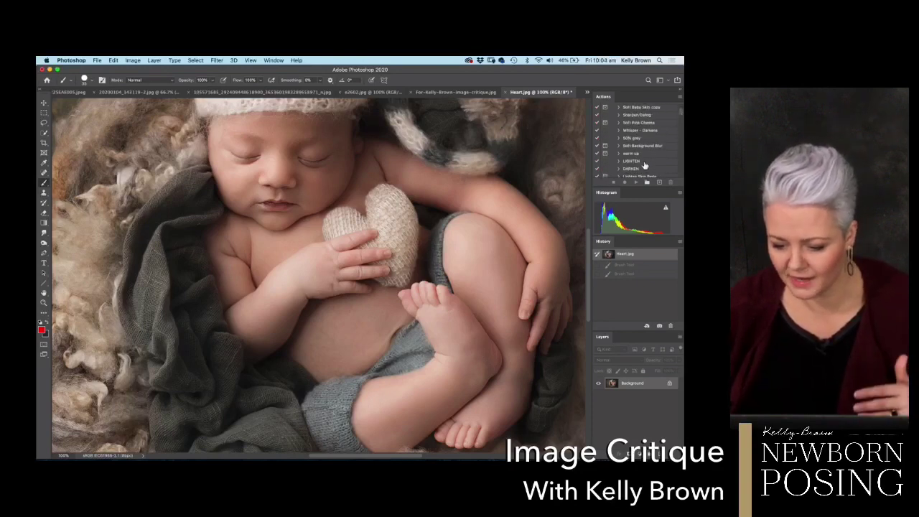
{"action": "scroll", "coordinate": [680, 116], "scroll_direction": "up", "scroll_amount": 5}
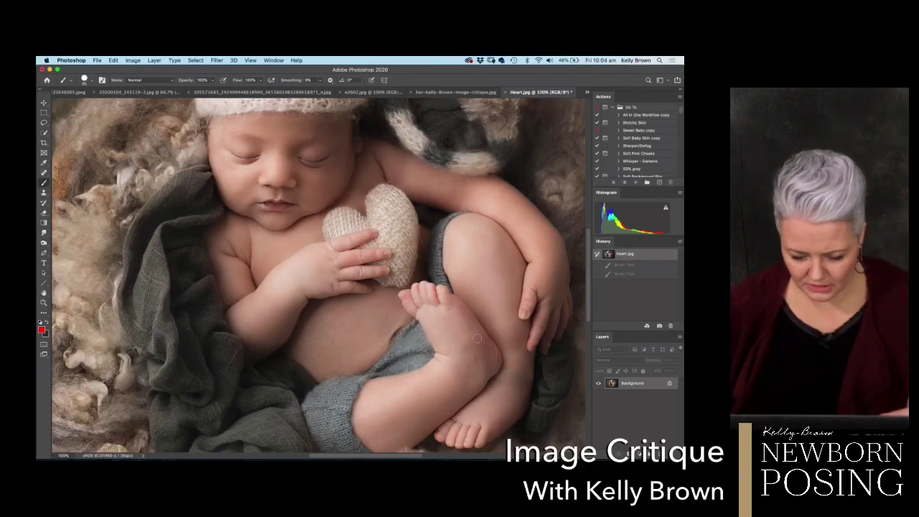
Circle the baby's crossed feet in red, undo a stray stroke near the eye, and clear the circle.
{"action": "mouse_move", "coordinate": [453, 270]}
{"action": "left_mouse_down"}
{"action": "mouse_move", "coordinate": [492, 405]}
{"action": "mouse_move", "coordinate": [451, 293]}
{"action": "left_mouse_up"}
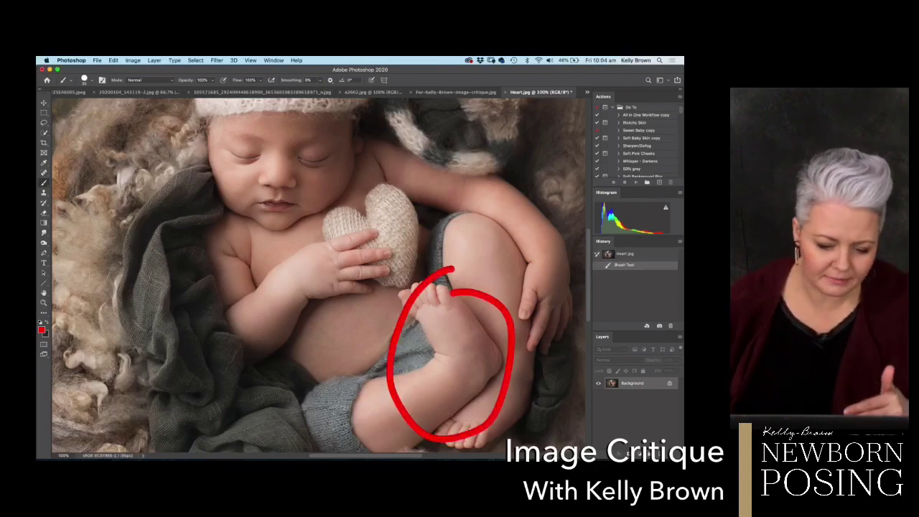
{"action": "mouse_move", "coordinate": [254, 128]}
{"action": "left_mouse_down"}
{"action": "mouse_move", "coordinate": [226, 155]}
{"action": "mouse_move", "coordinate": [290, 188]}
{"action": "mouse_move", "coordinate": [247, 124]}
{"action": "left_mouse_up"}
{"action": "key", "text": "super+z"}
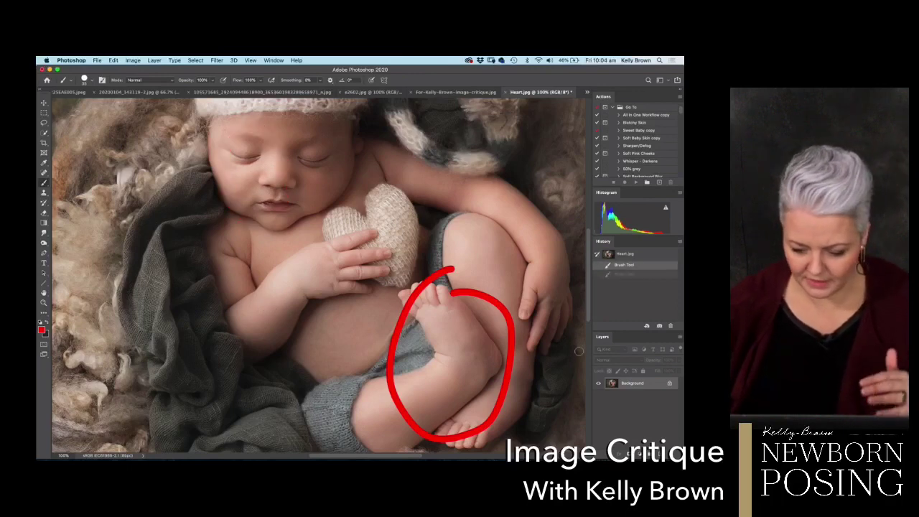
{"action": "left_click", "coordinate": [622, 255]}
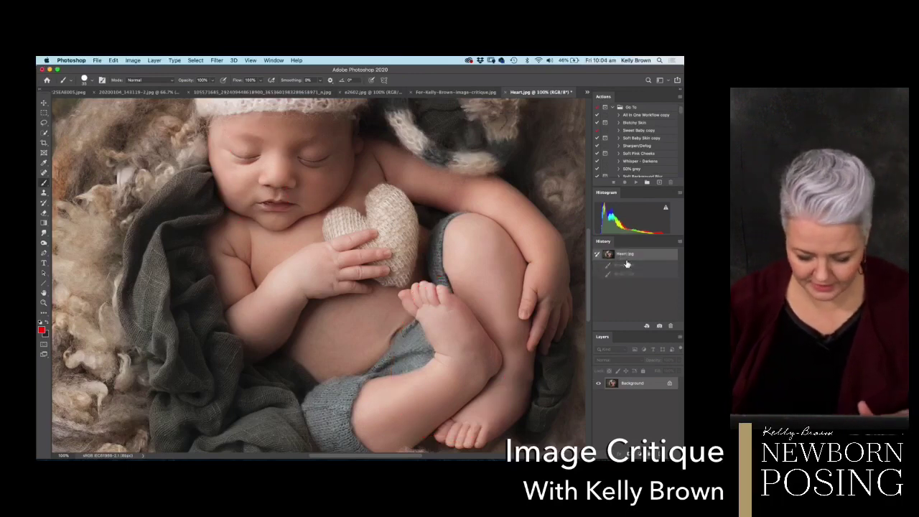
Circle the baby's lower face and chest in red with an arrow pointing to it from the basket edge, and clear the marks.
{"action": "key", "text": "super+0"}
{"action": "key", "text": "super+minus"}
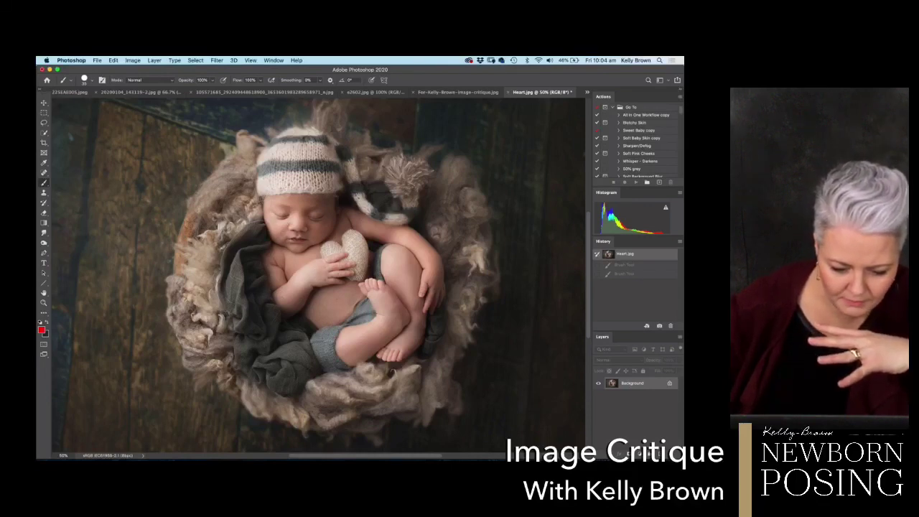
{"action": "left_click_drag", "start_coordinate": [270, 223], "coordinate": [316, 212]}
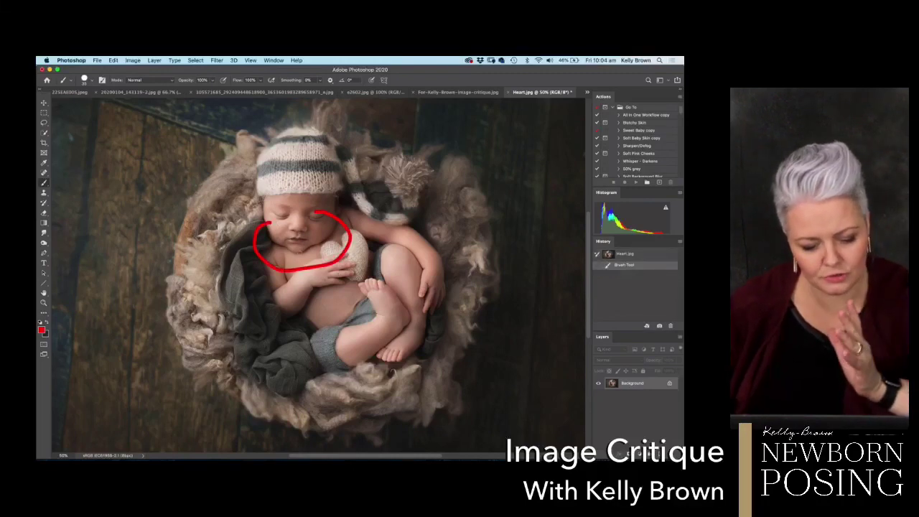
{"action": "left_click_drag", "start_coordinate": [181, 232], "coordinate": [253, 230]}
{"action": "mouse_move", "coordinate": [227, 220]}
{"action": "left_mouse_down"}
{"action": "mouse_move", "coordinate": [255, 231]}
{"action": "mouse_move", "coordinate": [239, 250]}
{"action": "left_mouse_up"}
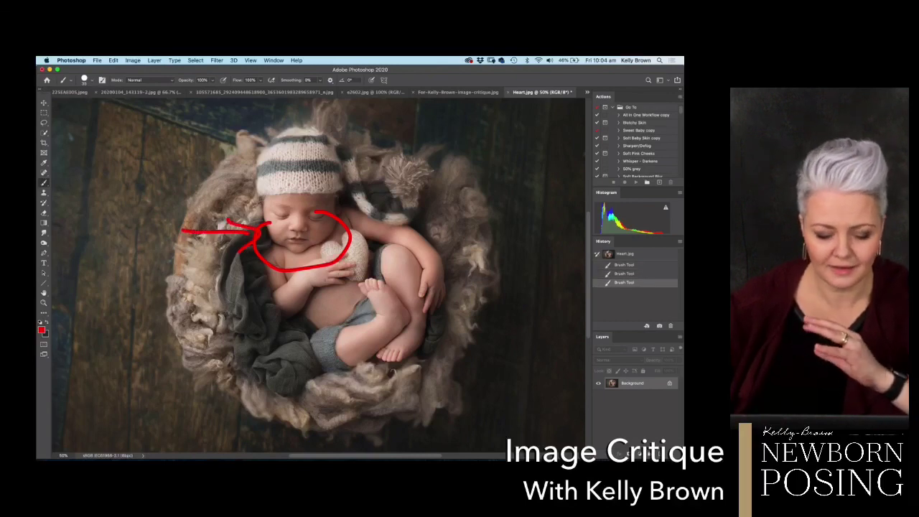
{"action": "left_click", "coordinate": [634, 257]}
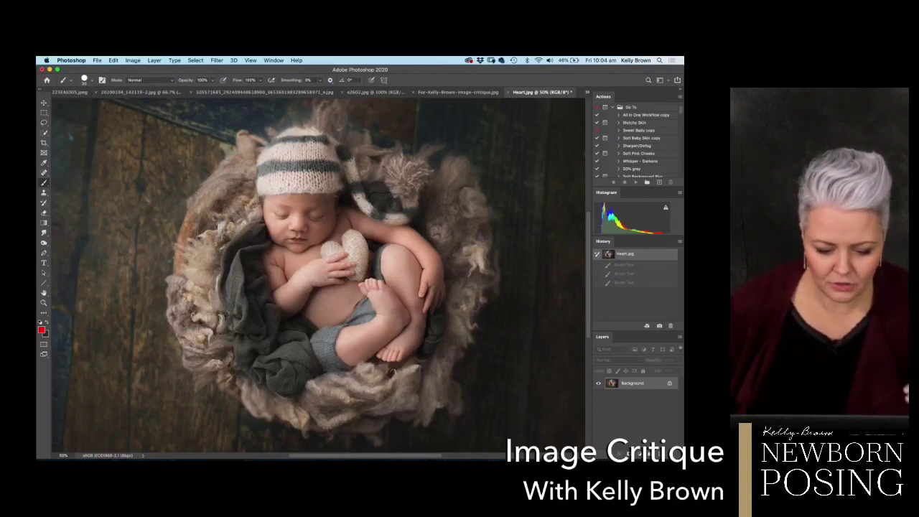
Draw a red arrow for the light direction, circle the eye, mouth, hand, knee, foot, tummy and draped fabric, and clear all marks.
{"action": "left_click_drag", "start_coordinate": [183, 214], "coordinate": [227, 214]}
{"action": "left_click_drag", "start_coordinate": [195, 203], "coordinate": [195, 237]}
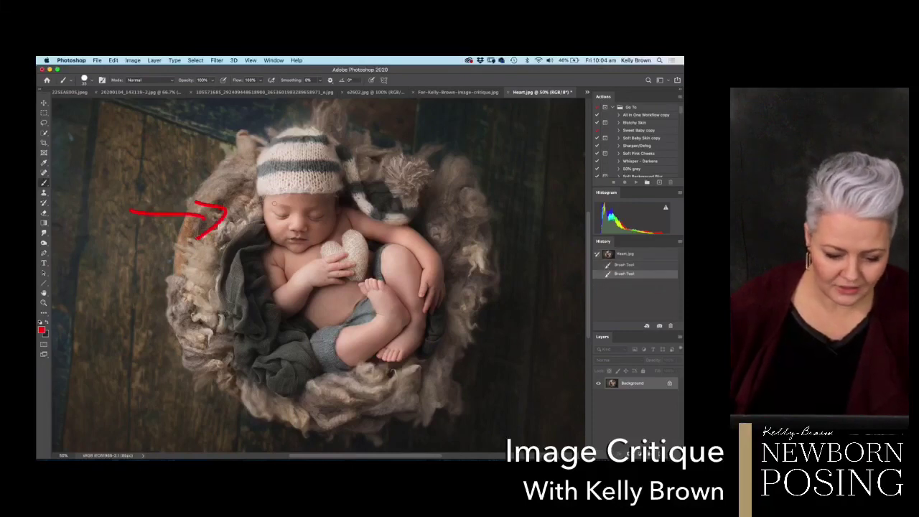
{"action": "mouse_move", "coordinate": [267, 197]}
{"action": "left_mouse_down"}
{"action": "mouse_move", "coordinate": [295, 208]}
{"action": "mouse_move", "coordinate": [279, 196]}
{"action": "left_mouse_up"}
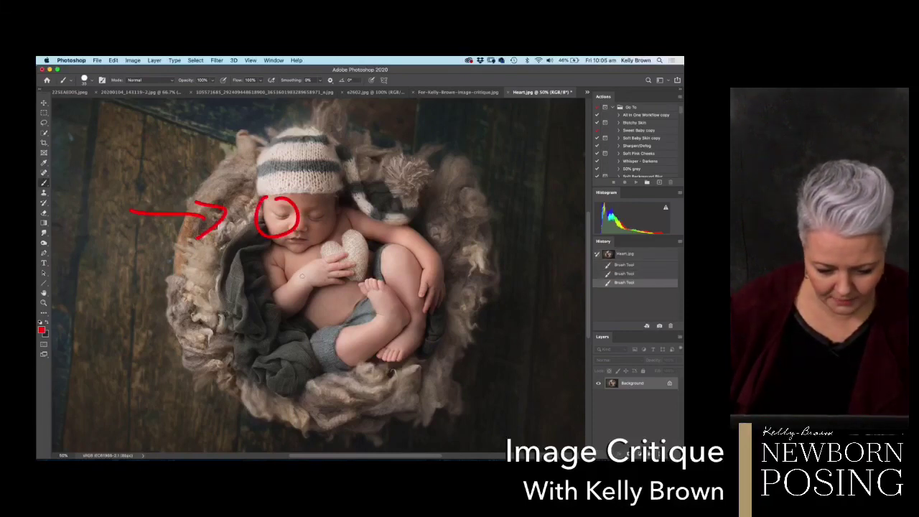
{"action": "left_click_drag", "start_coordinate": [311, 257], "coordinate": [320, 260]}
{"action": "mouse_move", "coordinate": [375, 280]}
{"action": "left_mouse_down"}
{"action": "mouse_move", "coordinate": [364, 316]}
{"action": "mouse_move", "coordinate": [388, 268]}
{"action": "left_mouse_up"}
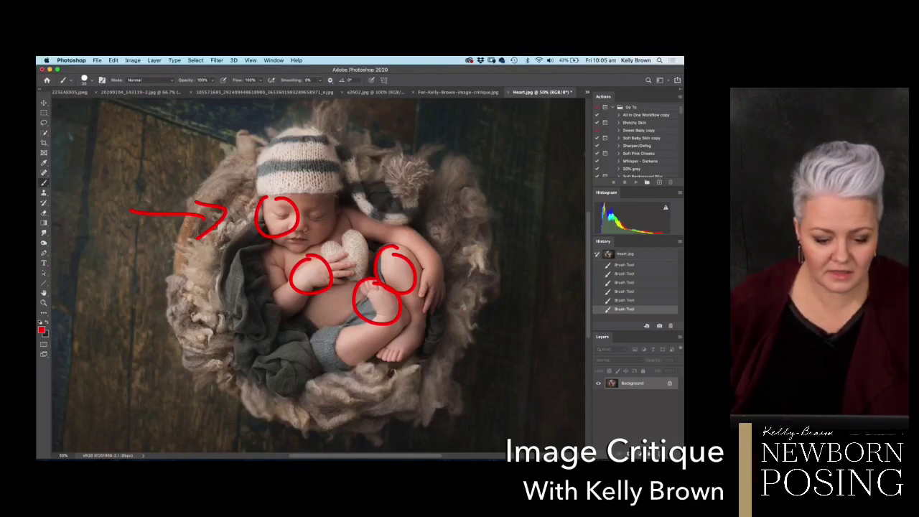
{"action": "mouse_move", "coordinate": [298, 230]}
{"action": "left_mouse_down"}
{"action": "mouse_move", "coordinate": [294, 263]}
{"action": "mouse_move", "coordinate": [309, 227]}
{"action": "left_mouse_up"}
{"action": "left_click_drag", "start_coordinate": [332, 292], "coordinate": [335, 290]}
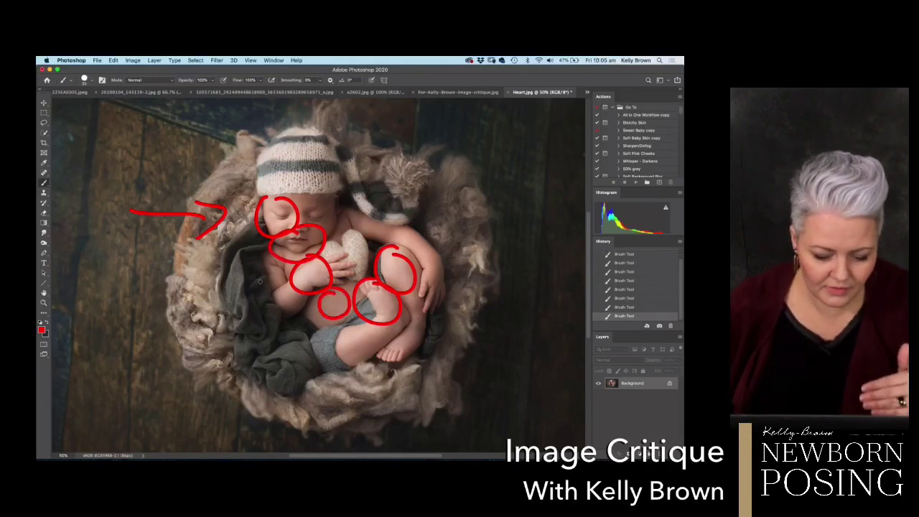
{"action": "mouse_move", "coordinate": [229, 224]}
{"action": "left_mouse_down"}
{"action": "mouse_move", "coordinate": [238, 219]}
{"action": "mouse_move", "coordinate": [212, 223]}
{"action": "left_mouse_up"}
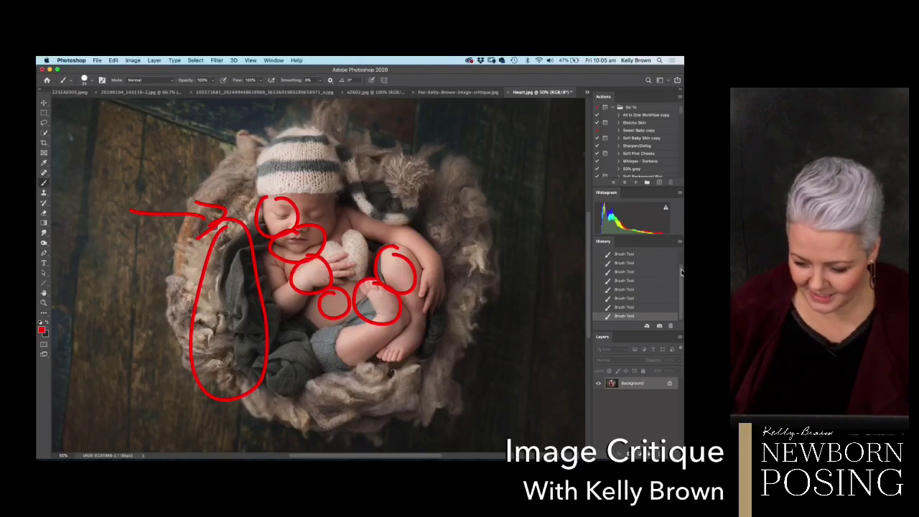
{"action": "left_click_drag", "start_coordinate": [681, 271], "coordinate": [682, 252]}
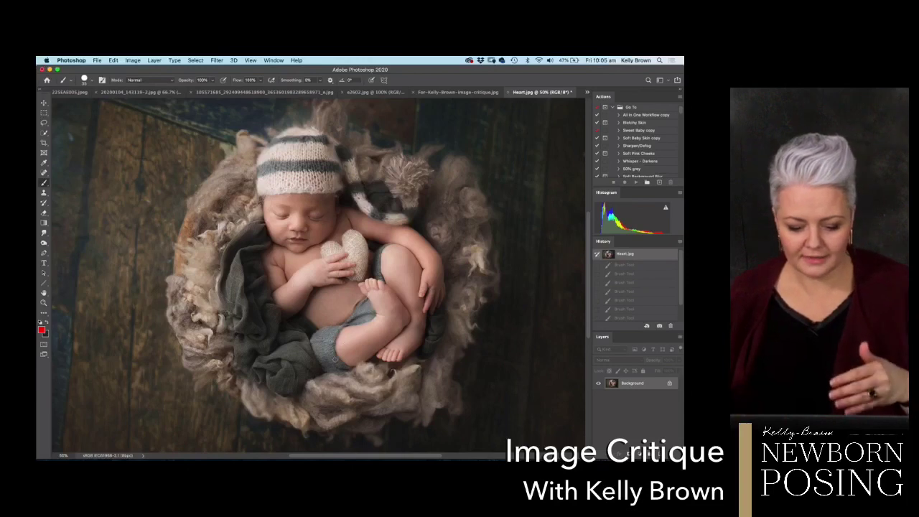
Circle the baby's lower body, raised foot and one eye in red, and undo the three strokes.
{"action": "mouse_move", "coordinate": [412, 251]}
{"action": "left_mouse_down"}
{"action": "mouse_move", "coordinate": [307, 337]}
{"action": "mouse_move", "coordinate": [350, 394]}
{"action": "mouse_move", "coordinate": [474, 281]}
{"action": "mouse_move", "coordinate": [359, 257]}
{"action": "left_mouse_up"}
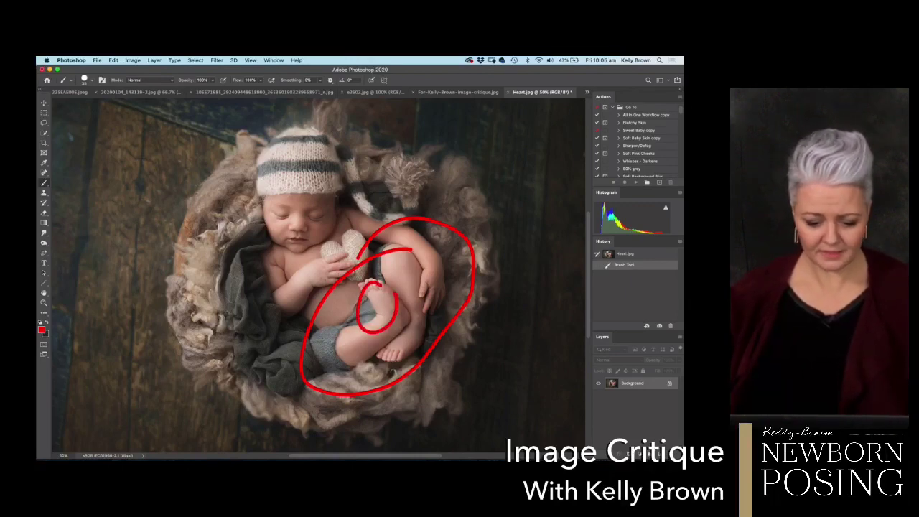
{"action": "left_click_drag", "start_coordinate": [394, 321], "coordinate": [370, 285]}
{"action": "left_click_drag", "start_coordinate": [267, 194], "coordinate": [285, 190]}
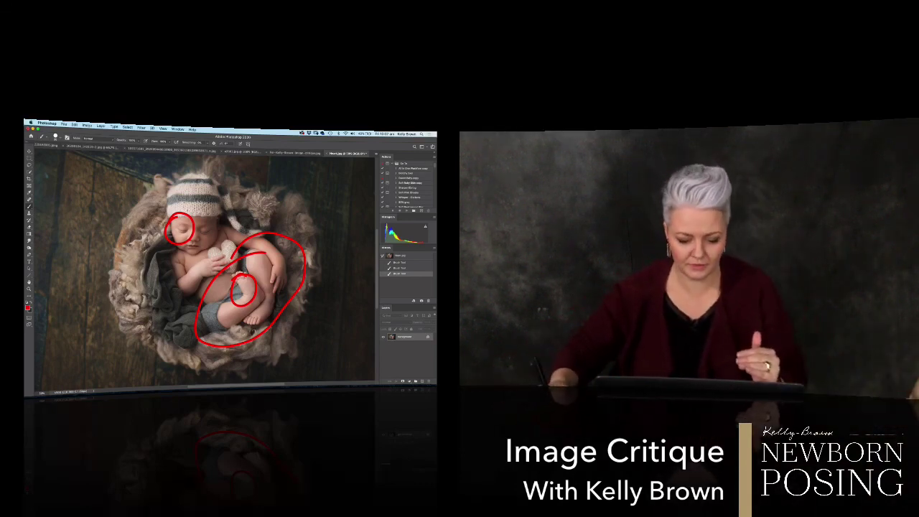
{"action": "key", "text": "super+alt+z"}
{"action": "key", "text": "super+alt+z"}
{"action": "key", "text": "super+alt+z"}
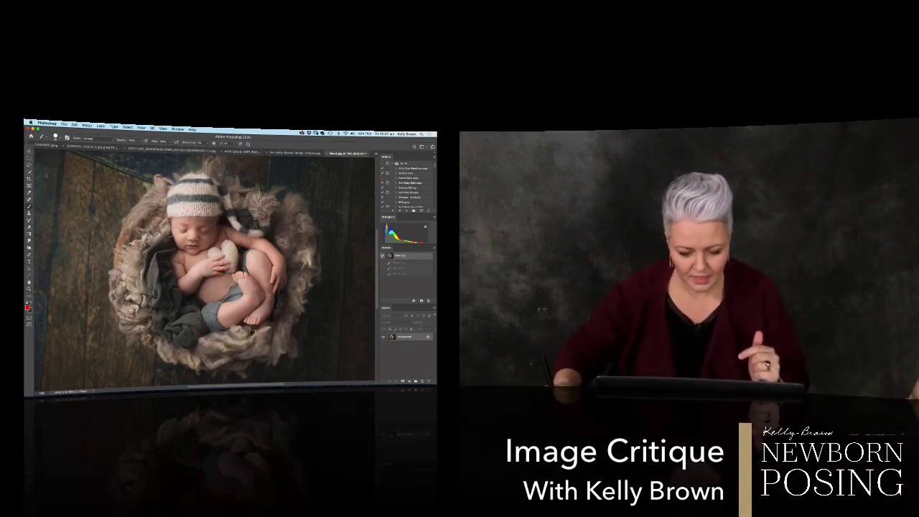
Draw a red arrow across the baby's face, circle the face and hands and the crossed legs, and clear all marks.
{"action": "left_click_drag", "start_coordinate": [142, 221], "coordinate": [208, 246]}
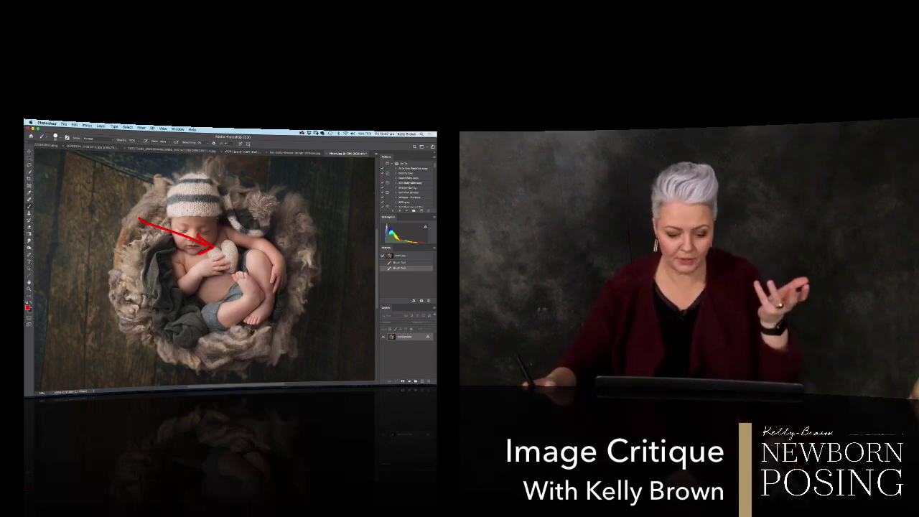
{"action": "left_click_drag", "start_coordinate": [171, 244], "coordinate": [188, 223]}
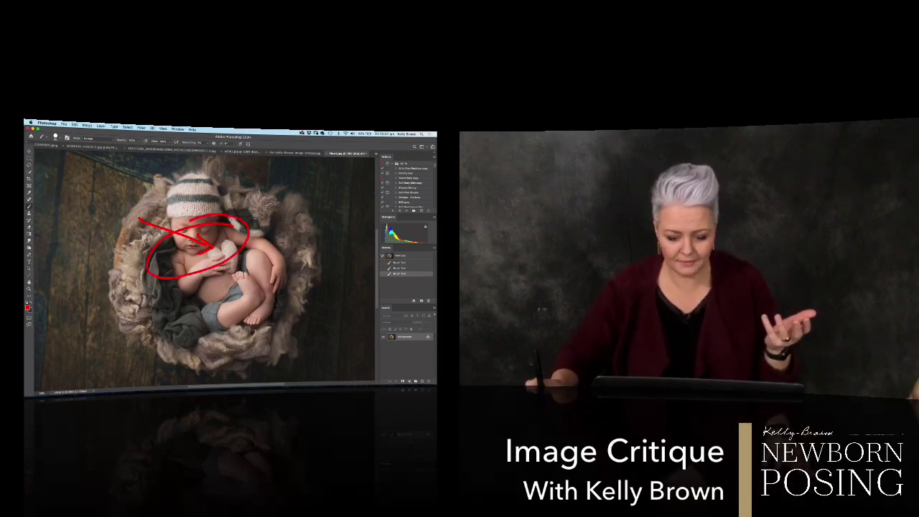
{"action": "mouse_move", "coordinate": [282, 266]}
{"action": "left_mouse_down"}
{"action": "mouse_move", "coordinate": [219, 322]}
{"action": "mouse_move", "coordinate": [286, 270]}
{"action": "left_mouse_up"}
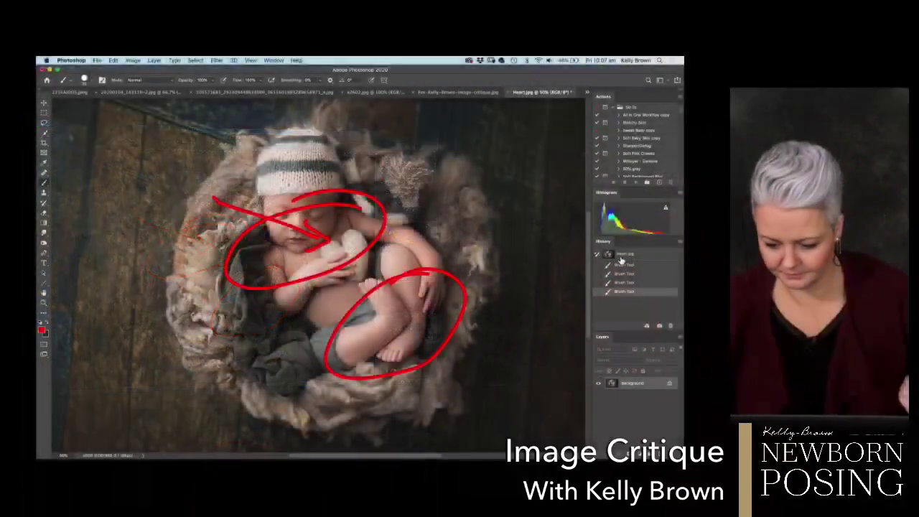
{"action": "left_click", "coordinate": [625, 255]}
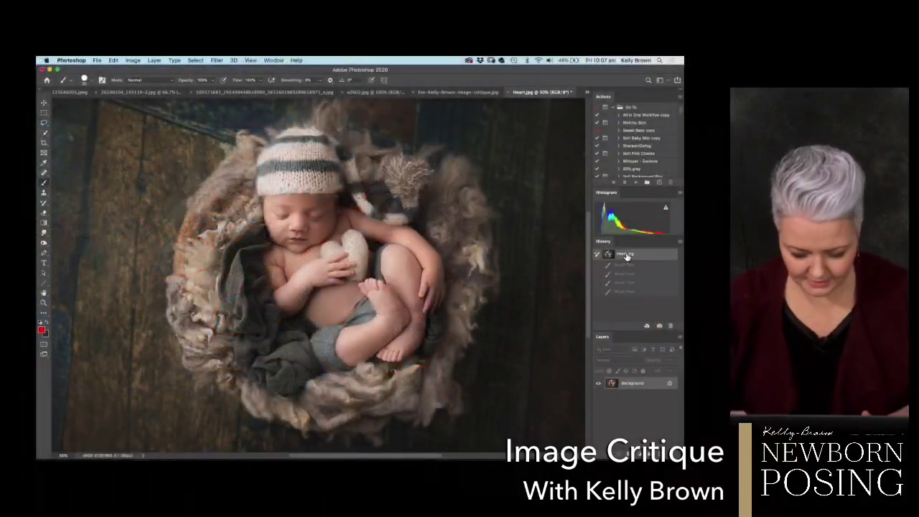
View the whole basket photo and close Heart.jpg without saving the changes.
{"action": "key", "text": "super+minus"}
{"action": "key", "text": "super+minus"}
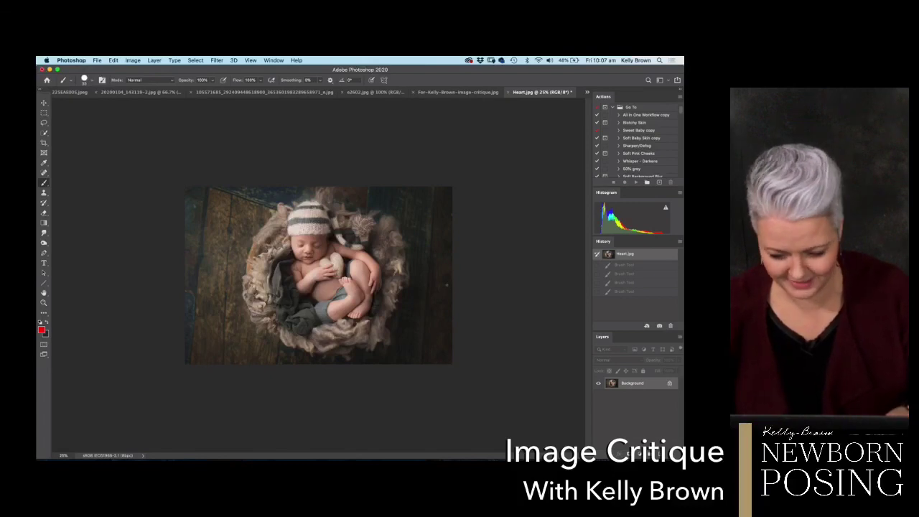
{"action": "key", "text": "super+w"}
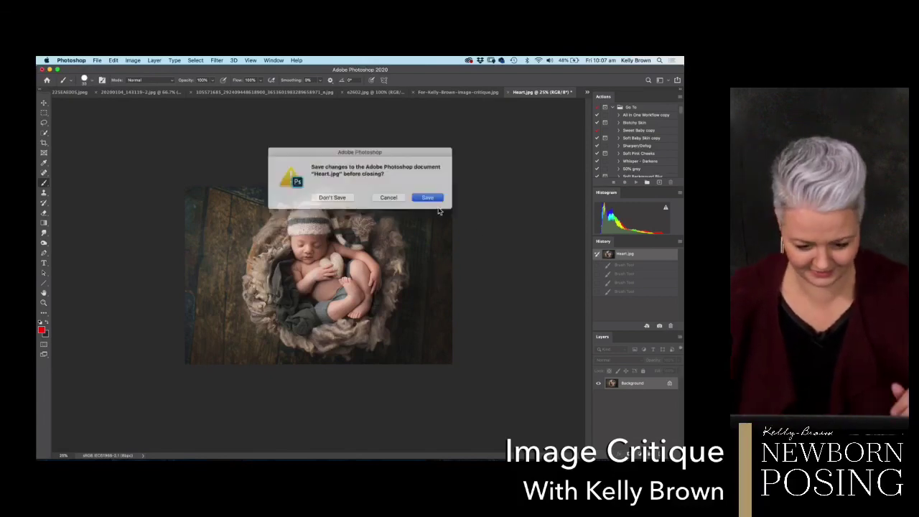
{"action": "left_click", "coordinate": [335, 201]}
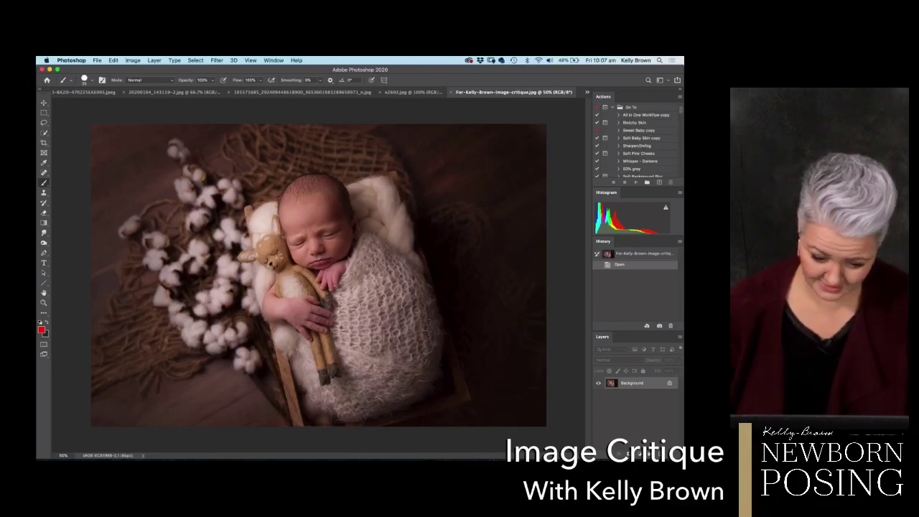
Circle the toy deer's head in red, clear the circle, and examine the baby and toy more closely.
{"action": "left_click_drag", "start_coordinate": [266, 232], "coordinate": [274, 232]}
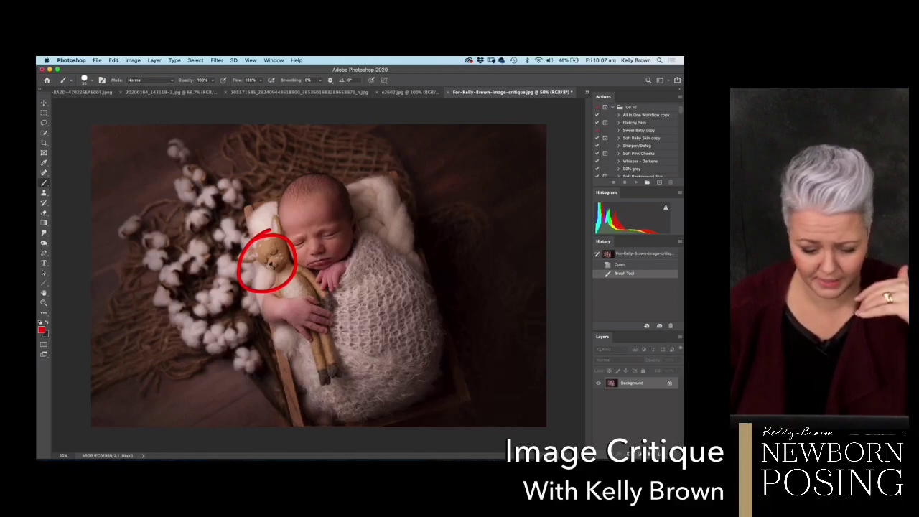
{"action": "left_click", "coordinate": [622, 254]}
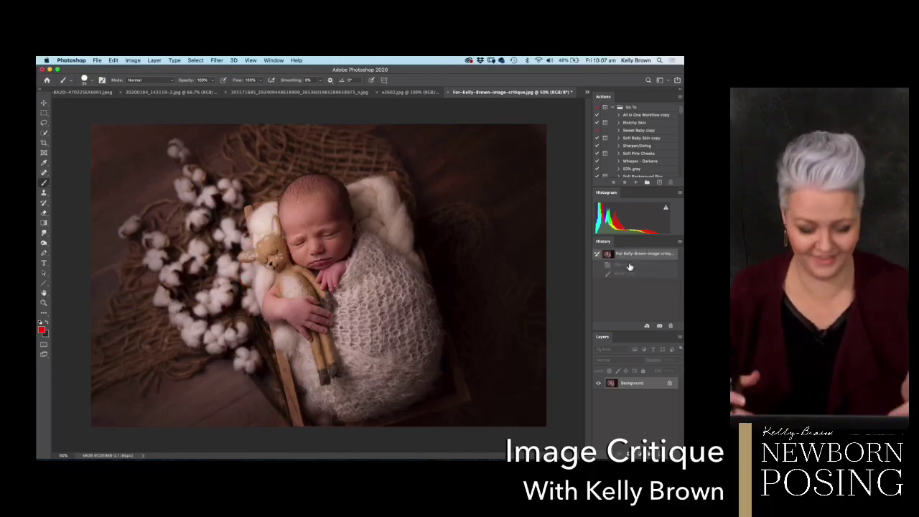
{"action": "key", "text": "super+plus"}
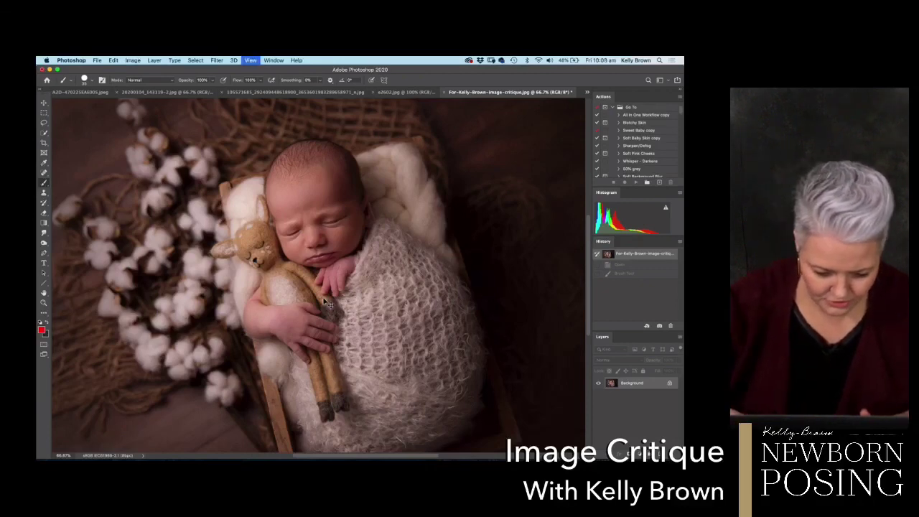
Circle the cotton branches and the baby's face and hands with the toy in red, and clear both marks.
{"action": "key", "text": "super+minus"}
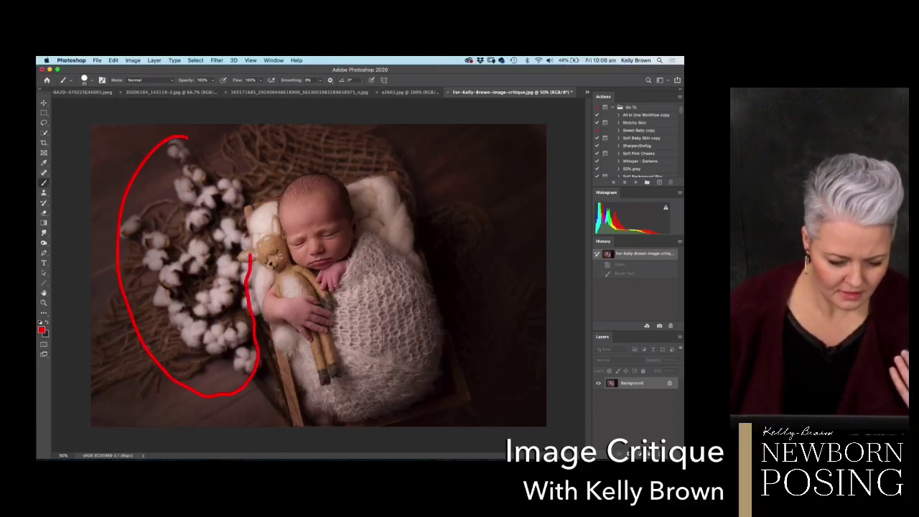
{"action": "mouse_move", "coordinate": [248, 263]}
{"action": "left_mouse_down"}
{"action": "mouse_move", "coordinate": [244, 189]}
{"action": "mouse_move", "coordinate": [224, 166]}
{"action": "left_mouse_up"}
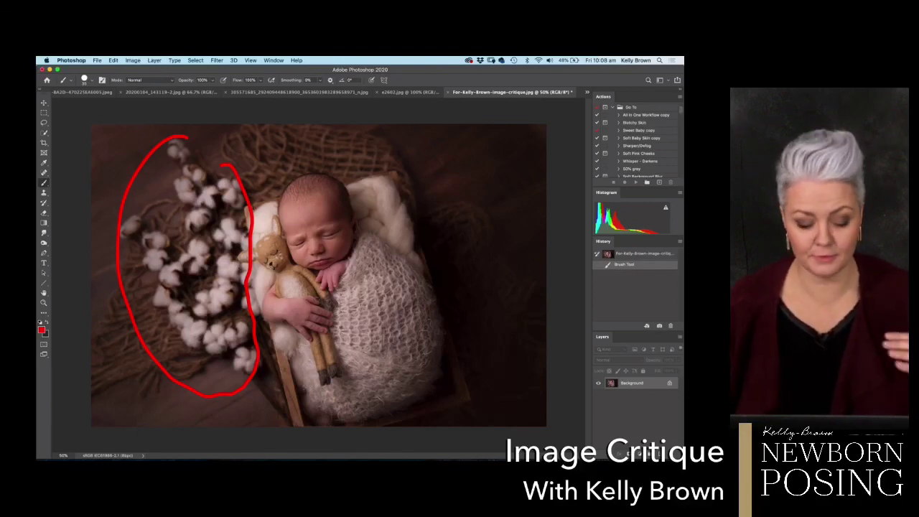
{"action": "mouse_move", "coordinate": [329, 190]}
{"action": "left_mouse_down"}
{"action": "mouse_move", "coordinate": [336, 350]}
{"action": "mouse_move", "coordinate": [295, 213]}
{"action": "left_mouse_up"}
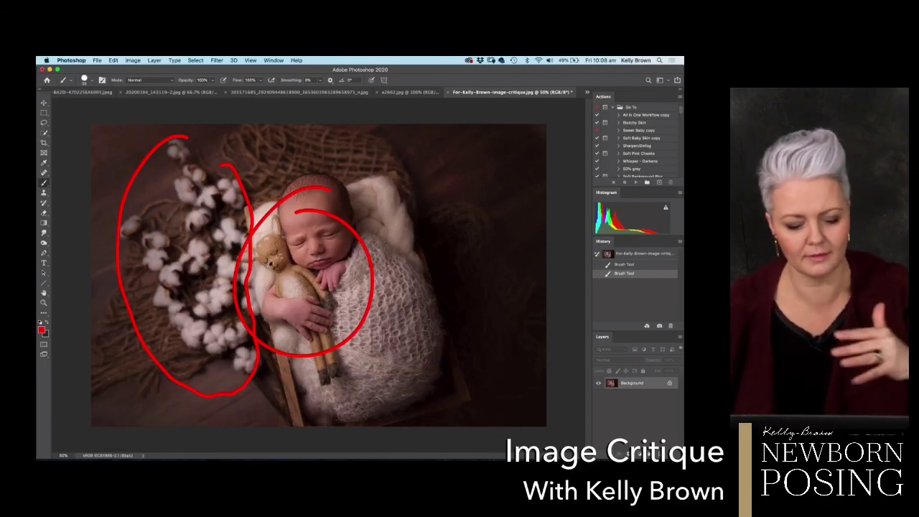
{"action": "left_click", "coordinate": [621, 255]}
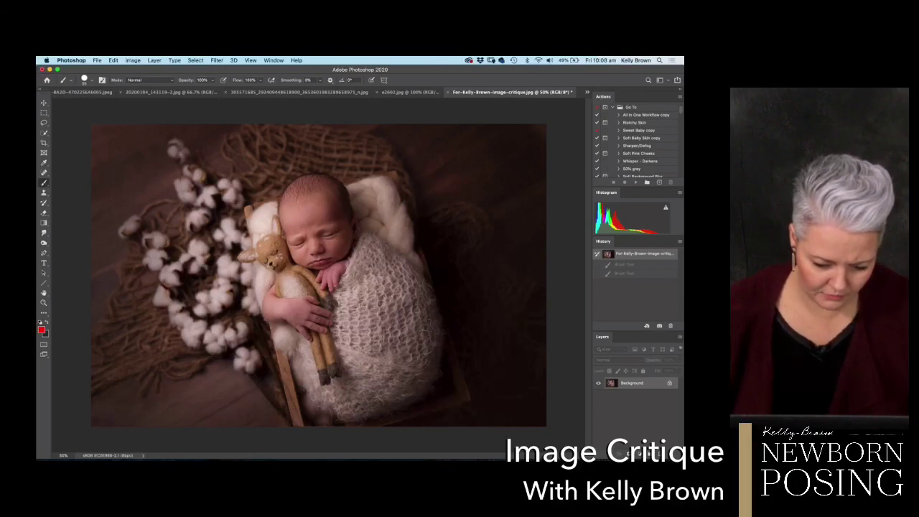
Circle sample spots on the pillow, toy, knitted wrap, dark lower corner, cotton and bedding edge in red, and clear the marks.
{"action": "key", "text": "super+shift+z"}
{"action": "key", "text": "super+shift+z"}
{"action": "left_click_drag", "start_coordinate": [381, 205], "coordinate": [379, 206]}
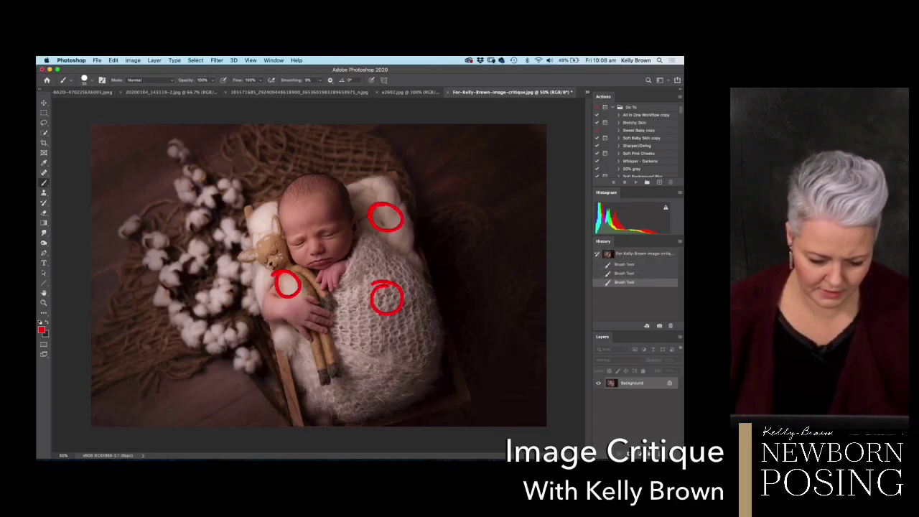
{"action": "left_click_drag", "start_coordinate": [454, 398], "coordinate": [454, 382]}
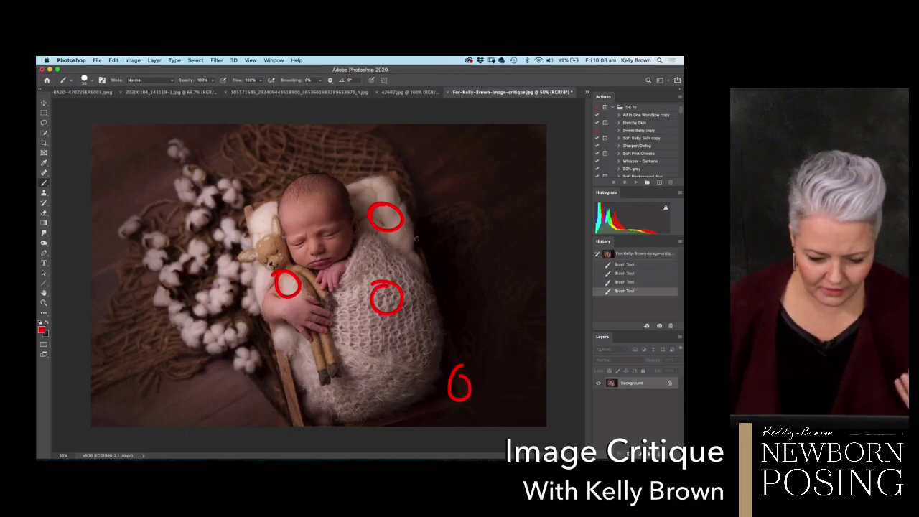
{"action": "left_click_drag", "start_coordinate": [190, 195], "coordinate": [208, 200]}
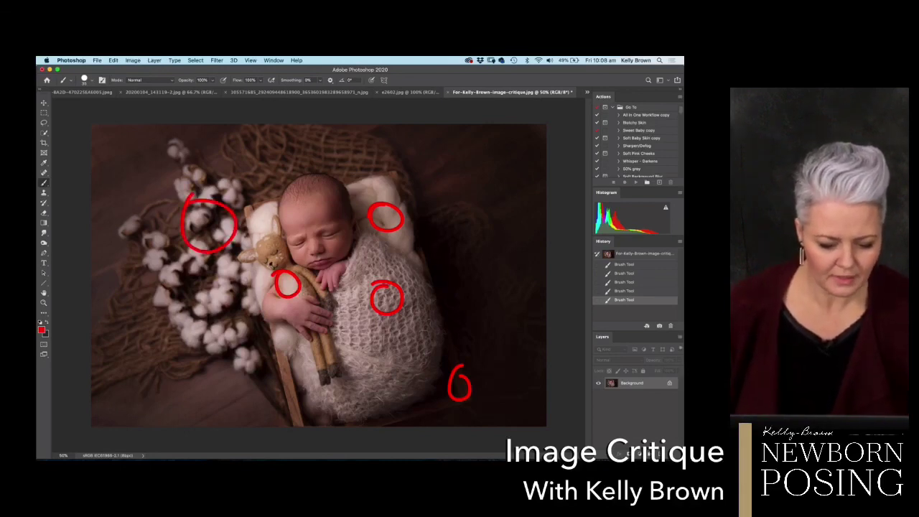
{"action": "left_click_drag", "start_coordinate": [246, 277], "coordinate": [255, 268]}
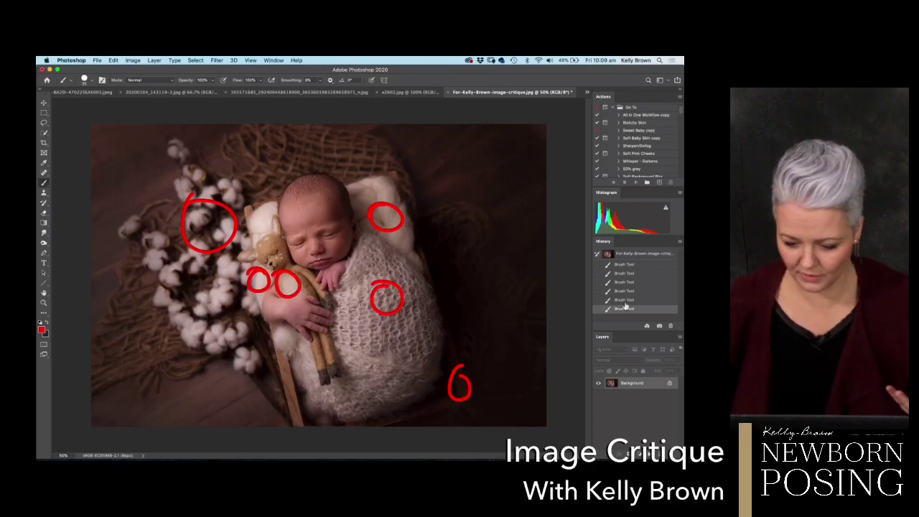
{"action": "left_click", "coordinate": [625, 253]}
Circle the baby's head and arms with the toy, then part of the cotton branches in red, and clear both circles.
{"action": "mouse_move", "coordinate": [253, 228]}
{"action": "left_mouse_down"}
{"action": "mouse_move", "coordinate": [307, 169]}
{"action": "mouse_move", "coordinate": [252, 232]}
{"action": "left_mouse_up"}
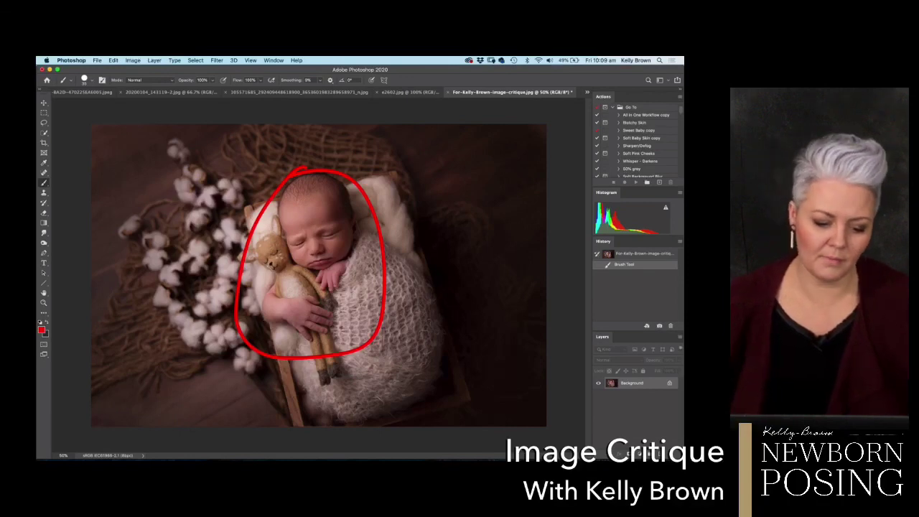
{"action": "mouse_move", "coordinate": [188, 172]}
{"action": "left_mouse_down"}
{"action": "mouse_move", "coordinate": [201, 293]}
{"action": "mouse_move", "coordinate": [166, 205]}
{"action": "left_mouse_up"}
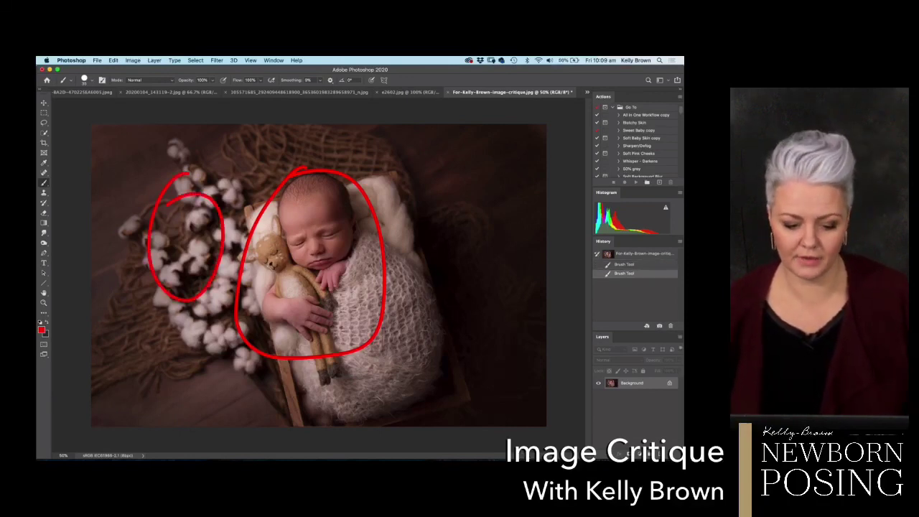
{"action": "left_click", "coordinate": [623, 257]}
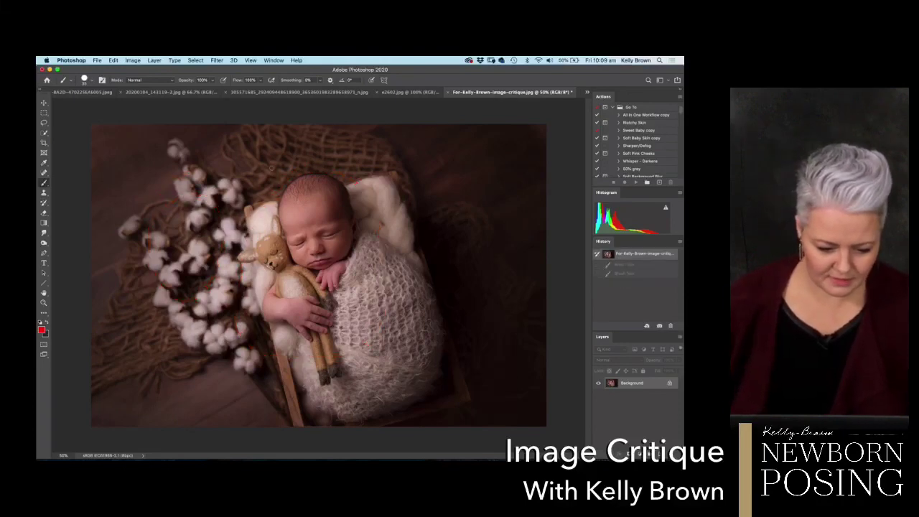
Outline the cotton and hessian area in red, trace the bed's side and foot edges, and clear the marks.
{"action": "mouse_move", "coordinate": [133, 126]}
{"action": "left_mouse_down"}
{"action": "mouse_move", "coordinate": [170, 381]}
{"action": "mouse_move", "coordinate": [325, 125]}
{"action": "left_mouse_up"}
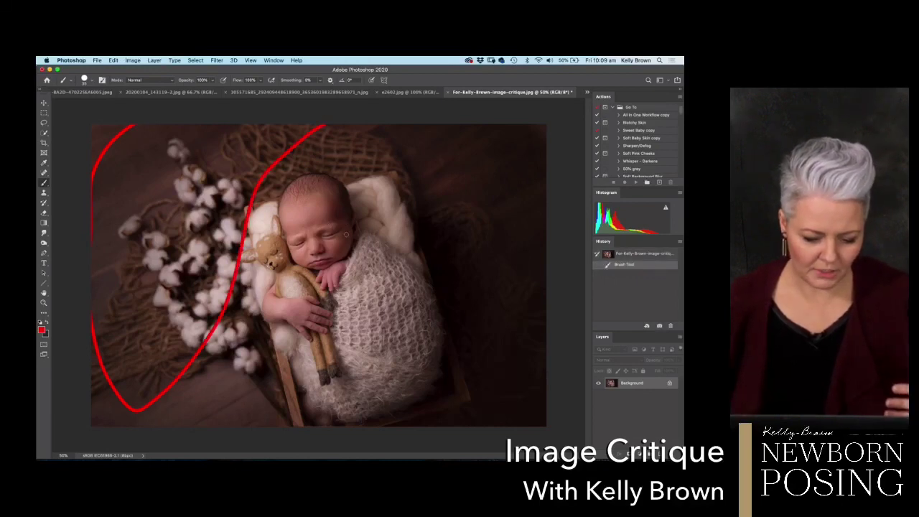
{"action": "left_click_drag", "start_coordinate": [292, 397], "coordinate": [298, 424]}
{"action": "left_click_drag", "start_coordinate": [447, 404], "coordinate": [362, 426]}
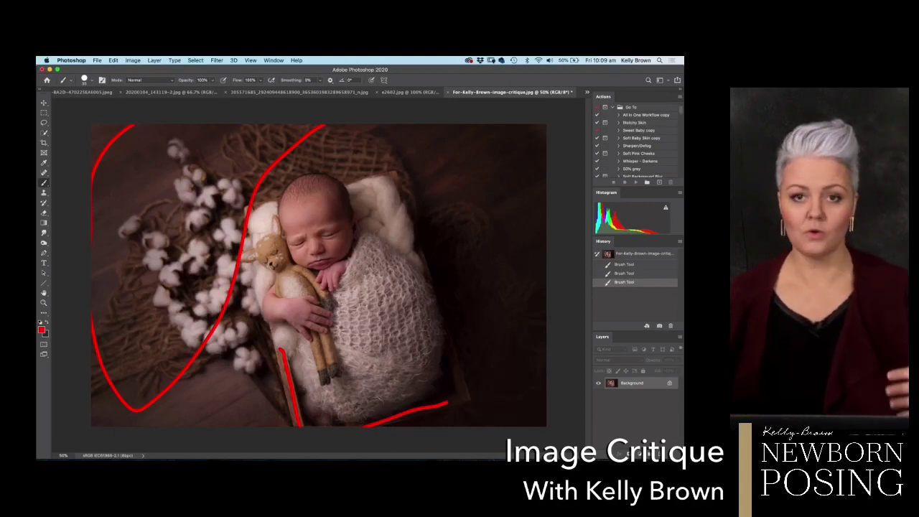
{"action": "left_click", "coordinate": [623, 254]}
Try a slightly tighter landscape crop using the 2:3 (4:6) ratio with its sides swapped, and cancel it.
{"action": "left_click", "coordinate": [49, 144]}
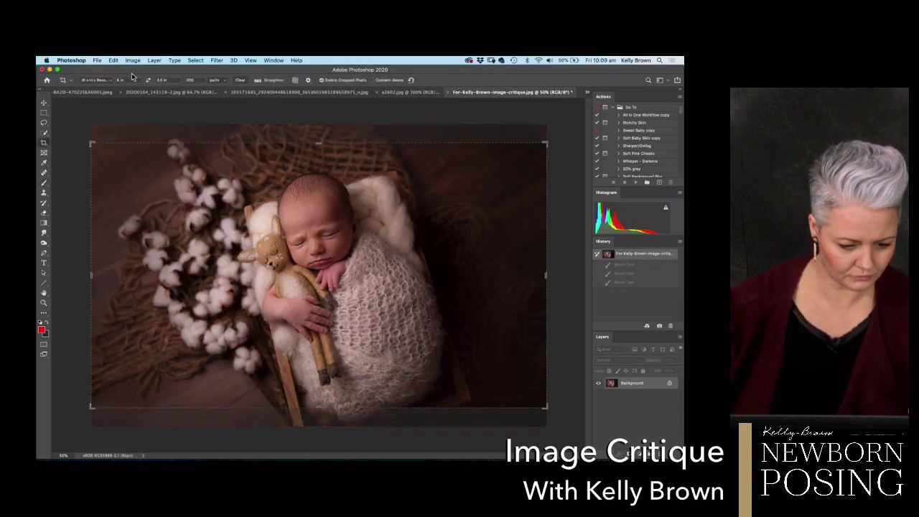
{"action": "left_click", "coordinate": [101, 80]}
{"action": "left_click", "coordinate": [100, 118]}
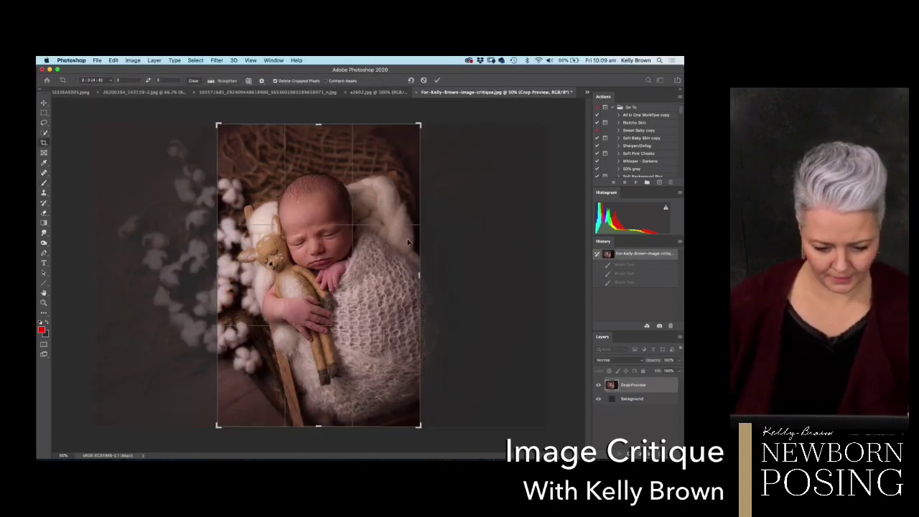
{"action": "left_click", "coordinate": [148, 80]}
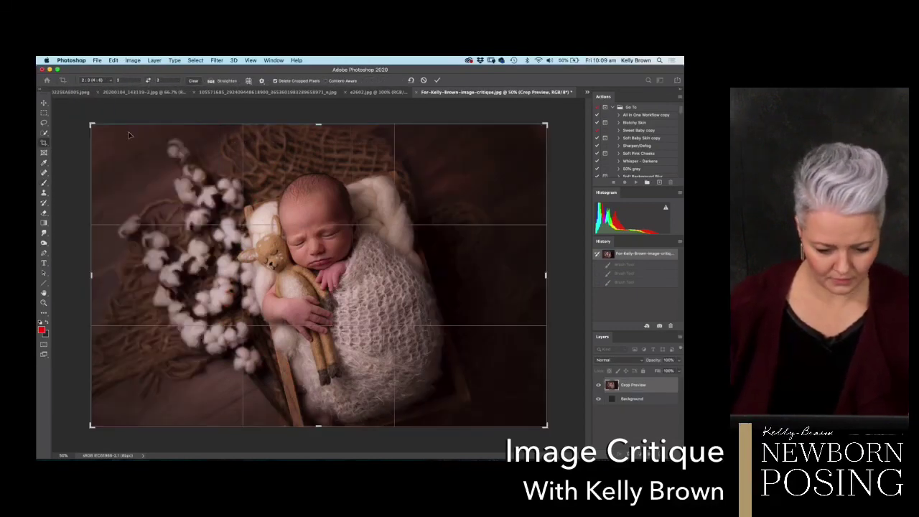
{"action": "left_click_drag", "start_coordinate": [94, 126], "coordinate": [107, 135]}
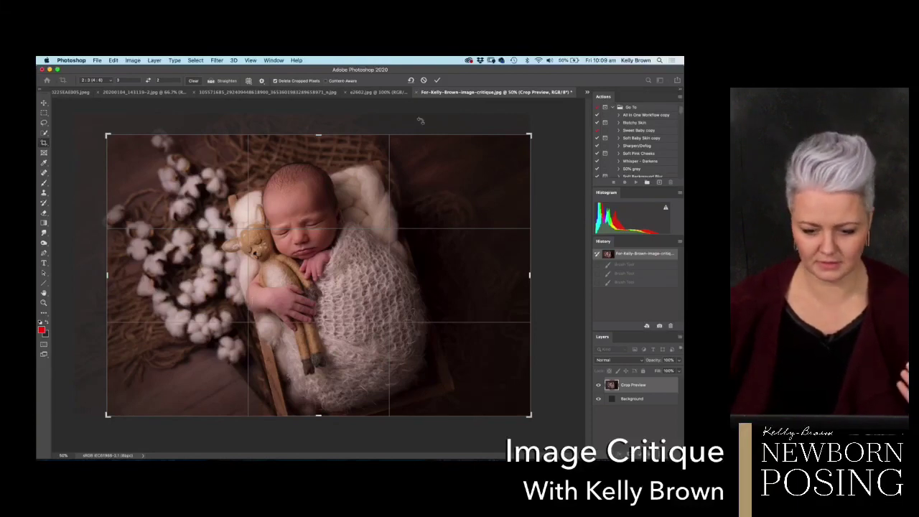
{"action": "left_click", "coordinate": [424, 81]}
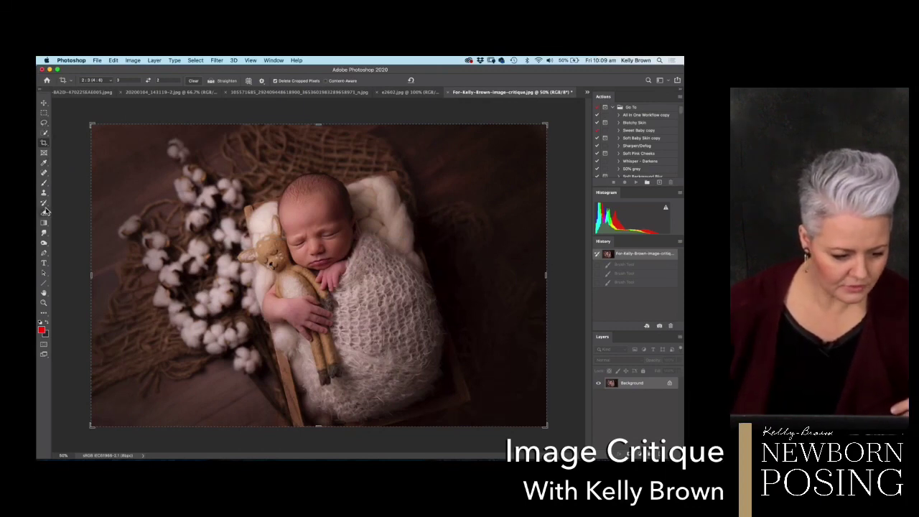
Draw a red line down the wrap's shadow side, two strokes beyond the bed edge and a light-direction arrow over the cotton, and clear them.
{"action": "left_click", "coordinate": [44, 183]}
{"action": "left_click_drag", "start_coordinate": [412, 134], "coordinate": [434, 372]}
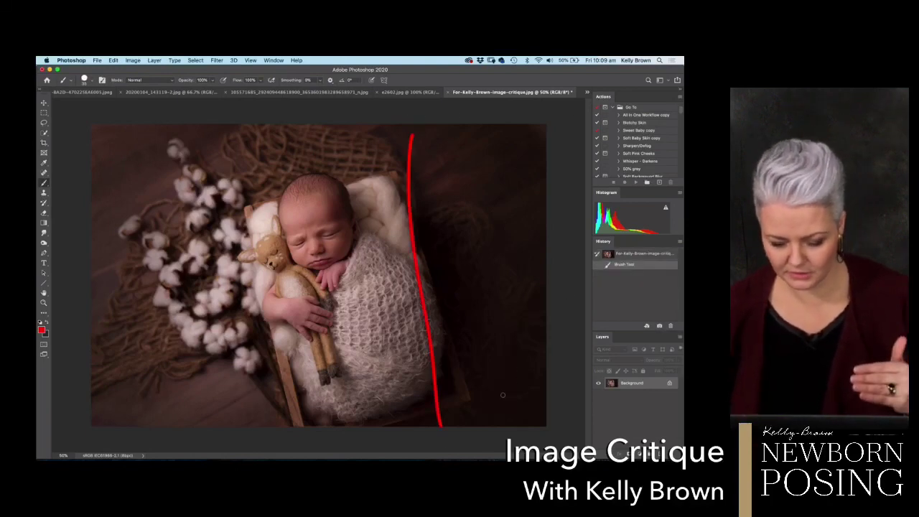
{"action": "left_click_drag", "start_coordinate": [458, 300], "coordinate": [486, 381]}
{"action": "left_click_drag", "start_coordinate": [472, 414], "coordinate": [511, 403]}
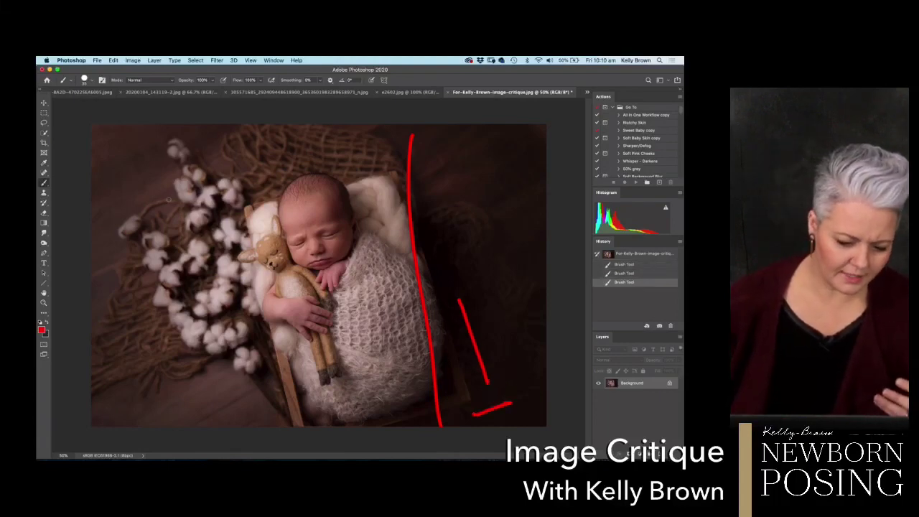
{"action": "left_click_drag", "start_coordinate": [99, 169], "coordinate": [206, 259]}
{"action": "left_click_drag", "start_coordinate": [187, 208], "coordinate": [206, 257]}
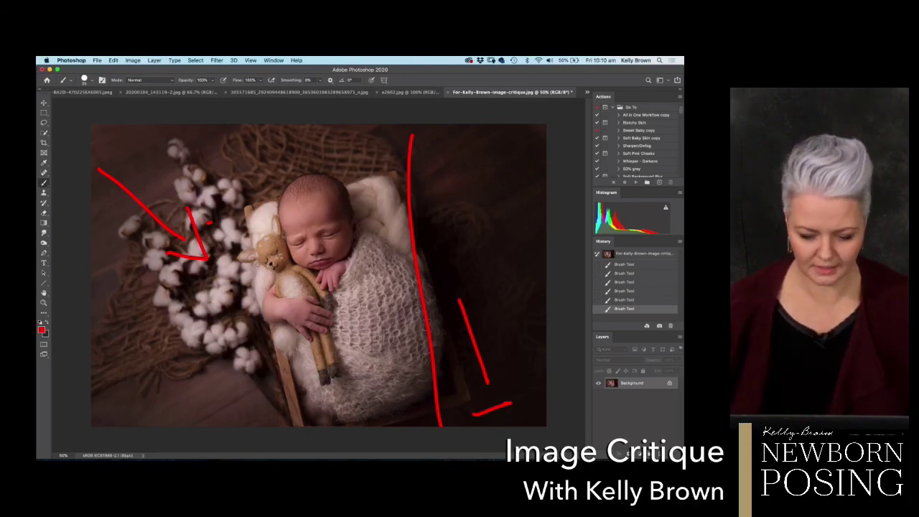
{"action": "left_click", "coordinate": [624, 256]}
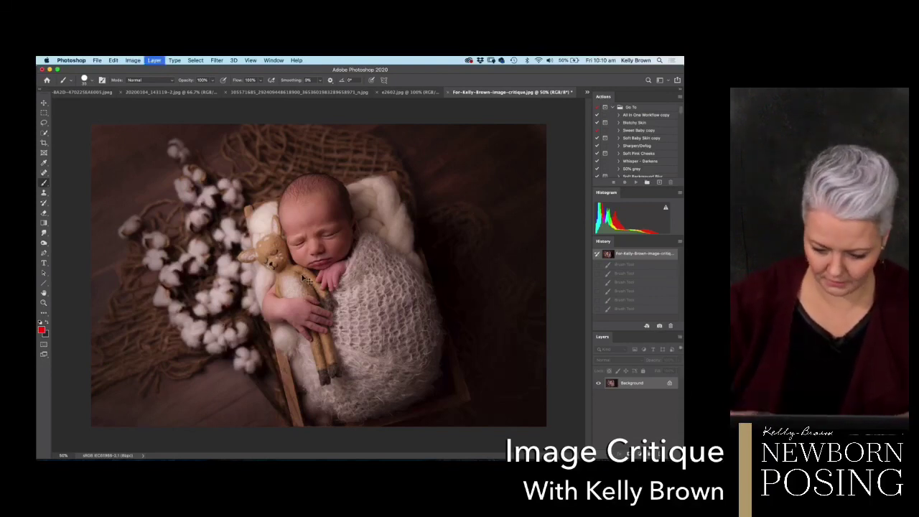
Duplicate the background layer, set the copy's blend mode to Multiply, and add a white layer mask.
{"action": "key", "text": "super+j"}
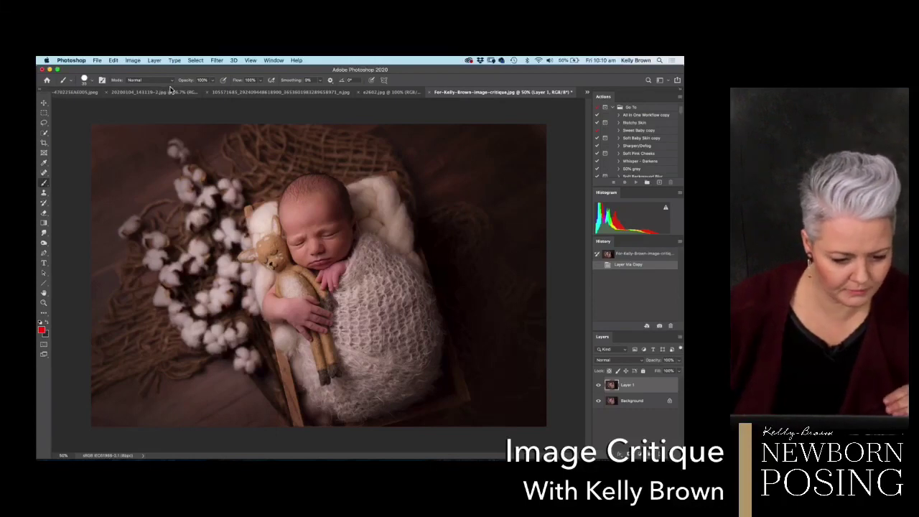
{"action": "left_click", "coordinate": [610, 360]}
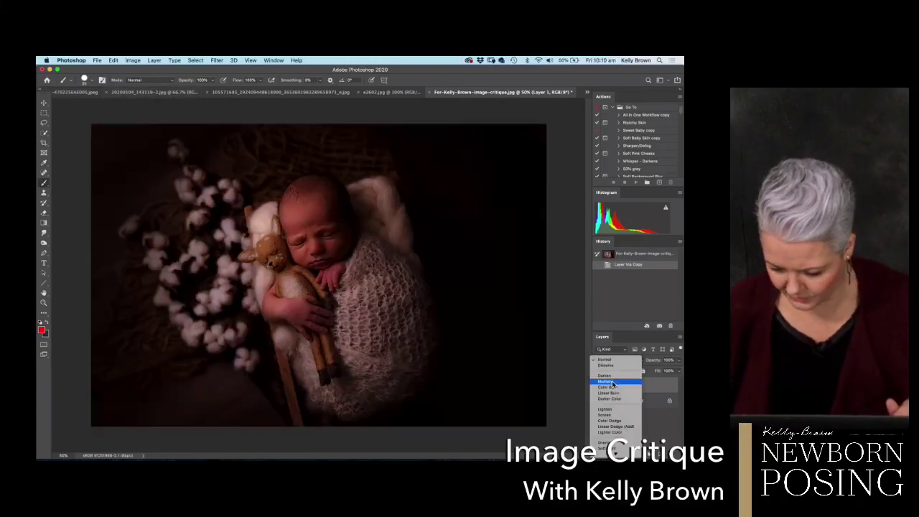
{"action": "left_click", "coordinate": [612, 382]}
{"action": "left_click", "coordinate": [638, 454]}
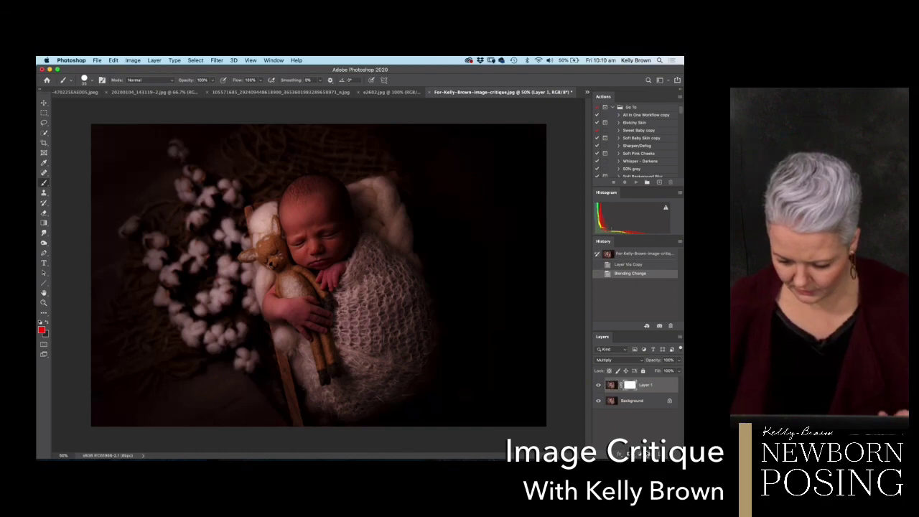
Invert the Multiply layer's mask to black and paint white with an enlarged brush over the cotton and hessian to darken them.
{"action": "key", "text": "super+i"}
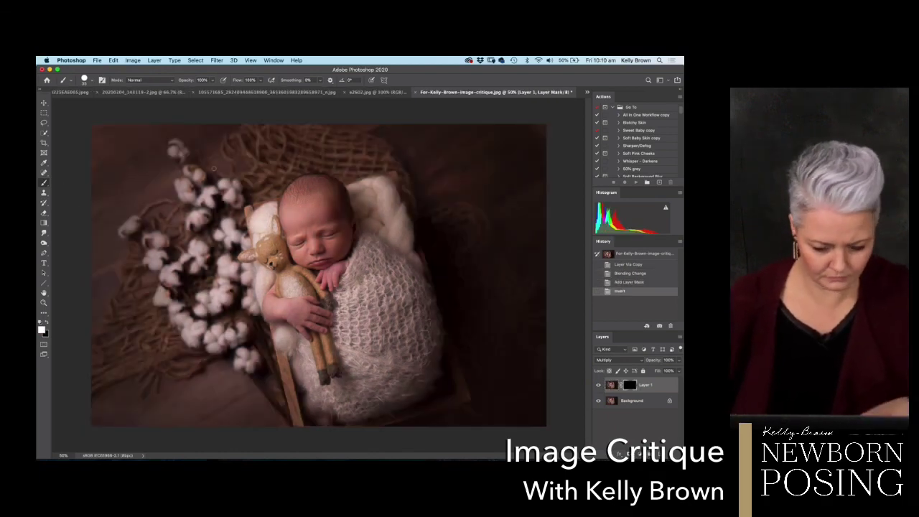
{"action": "key", "text": "bracketright"}
{"action": "key", "text": "bracketright"}
{"action": "key", "text": "bracketright"}
{"action": "mouse_move", "coordinate": [207, 151]}
{"action": "left_mouse_down"}
{"action": "mouse_move", "coordinate": [111, 175]}
{"action": "mouse_move", "coordinate": [121, 125]}
{"action": "mouse_move", "coordinate": [164, 207]}
{"action": "mouse_move", "coordinate": [244, 148]}
{"action": "mouse_move", "coordinate": [179, 211]}
{"action": "mouse_move", "coordinate": [204, 289]}
{"action": "mouse_move", "coordinate": [204, 211]}
{"action": "mouse_move", "coordinate": [212, 236]}
{"action": "mouse_move", "coordinate": [212, 302]}
{"action": "mouse_move", "coordinate": [243, 406]}
{"action": "mouse_move", "coordinate": [187, 332]}
{"action": "mouse_move", "coordinate": [172, 415]}
{"action": "mouse_move", "coordinate": [116, 323]}
{"action": "mouse_move", "coordinate": [104, 358]}
{"action": "mouse_move", "coordinate": [117, 166]}
{"action": "mouse_move", "coordinate": [141, 251]}
{"action": "mouse_move", "coordinate": [179, 148]}
{"action": "mouse_move", "coordinate": [242, 156]}
{"action": "mouse_move", "coordinate": [240, 124]}
{"action": "left_mouse_up"}
Refine the mask along the pillow and the baby's head with a smaller brush, darkening the hessian above the bed.
{"action": "key", "text": "bracketleft"}
{"action": "key", "text": "bracketleft"}
{"action": "key", "text": "bracketleft"}
{"action": "key", "text": "bracketleft"}
{"action": "key", "text": "bracketleft"}
{"action": "key", "text": "bracketleft"}
{"action": "mouse_move", "coordinate": [252, 193]}
{"action": "left_mouse_down"}
{"action": "mouse_move", "coordinate": [265, 198]}
{"action": "mouse_move", "coordinate": [289, 170]}
{"action": "left_mouse_up"}
{"action": "mouse_move", "coordinate": [345, 176]}
{"action": "left_mouse_down"}
{"action": "mouse_move", "coordinate": [390, 166]}
{"action": "mouse_move", "coordinate": [367, 163]}
{"action": "mouse_move", "coordinate": [370, 141]}
{"action": "mouse_move", "coordinate": [390, 156]}
{"action": "mouse_move", "coordinate": [292, 136]}
{"action": "mouse_move", "coordinate": [340, 122]}
{"action": "mouse_move", "coordinate": [193, 154]}
{"action": "left_mouse_up"}
{"action": "key", "text": "bracketright"}
{"action": "key", "text": "bracketright"}
{"action": "key", "text": "bracketright"}
{"action": "key", "text": "bracketright"}
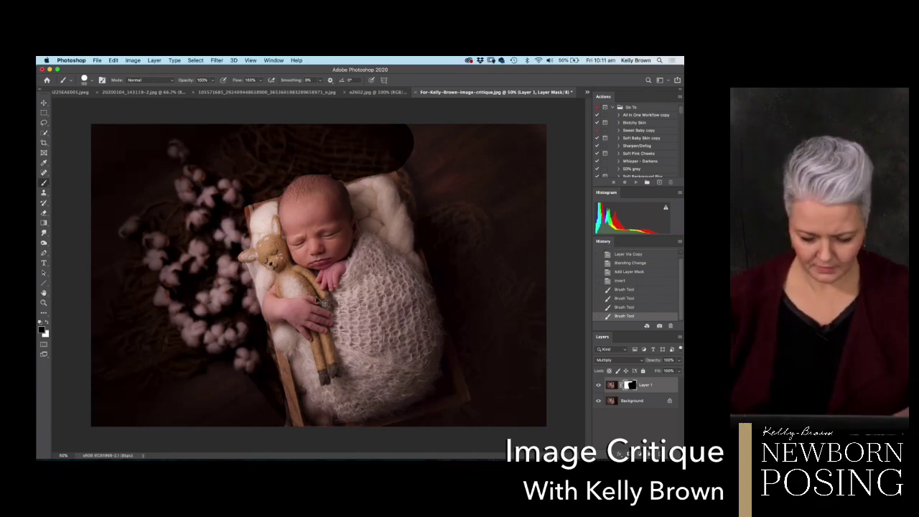
Compare the photo with and without the Multiply layer, and delete the layer.
{"action": "key", "text": "super+minus"}
{"action": "left_click", "coordinate": [598, 386]}
{"action": "left_click", "coordinate": [598, 386]}
{"action": "left_click", "coordinate": [599, 386]}
{"action": "left_click", "coordinate": [599, 386]}
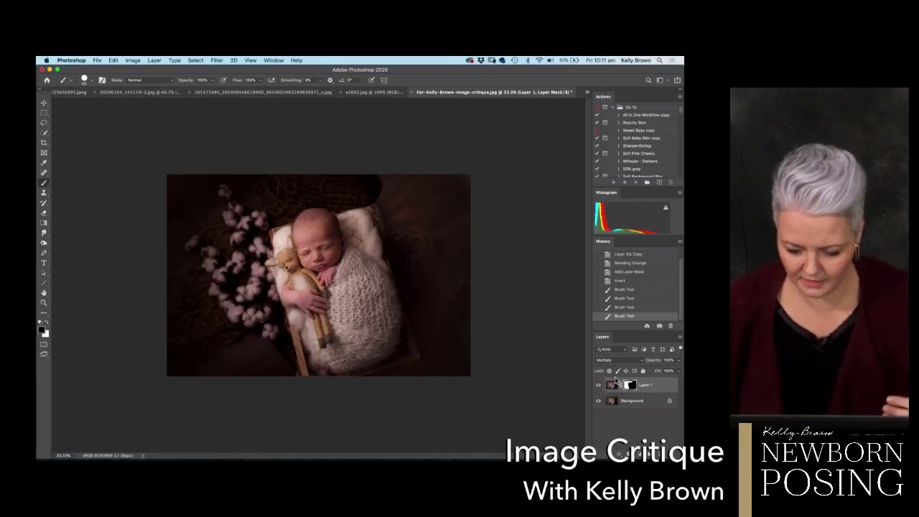
{"action": "left_click_drag", "start_coordinate": [610, 385], "coordinate": [671, 450]}
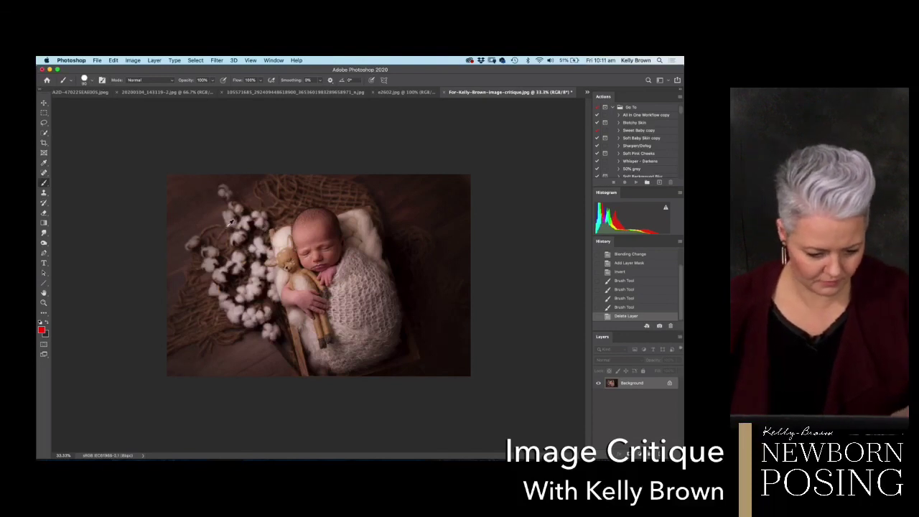
Paint over the cotton and hessian in dark brown with a large brush, and restore the unretouched photo without the extra layer.
{"action": "key", "text": "x"}
{"action": "mouse_move", "coordinate": [208, 246]}
{"action": "left_mouse_down"}
{"action": "mouse_move", "coordinate": [204, 277]}
{"action": "mouse_move", "coordinate": [205, 244]}
{"action": "mouse_move", "coordinate": [238, 339]}
{"action": "mouse_move", "coordinate": [239, 266]}
{"action": "mouse_move", "coordinate": [251, 273]}
{"action": "mouse_move", "coordinate": [265, 340]}
{"action": "mouse_move", "coordinate": [259, 280]}
{"action": "mouse_move", "coordinate": [247, 270]}
{"action": "mouse_move", "coordinate": [262, 196]}
{"action": "mouse_move", "coordinate": [233, 214]}
{"action": "mouse_move", "coordinate": [223, 177]}
{"action": "mouse_move", "coordinate": [202, 206]}
{"action": "mouse_move", "coordinate": [180, 275]}
{"action": "mouse_move", "coordinate": [211, 304]}
{"action": "left_mouse_up"}
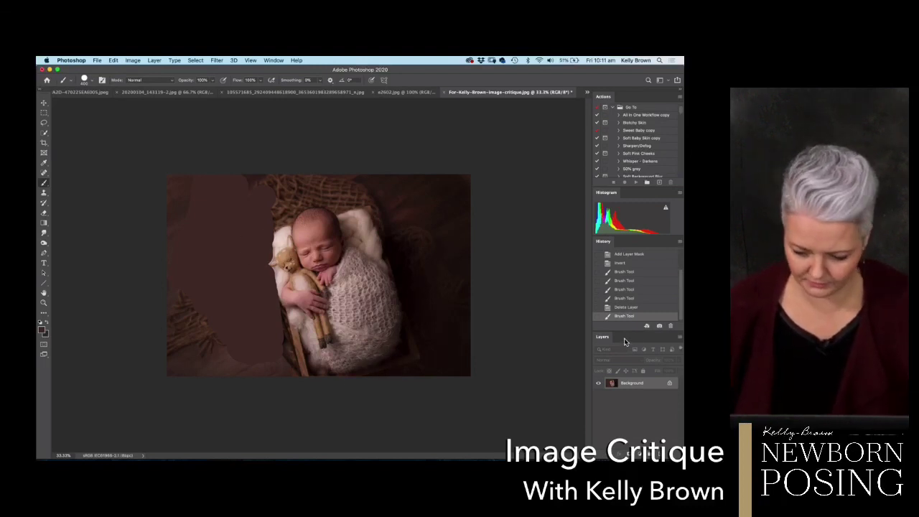
{"action": "left_click", "coordinate": [623, 255]}
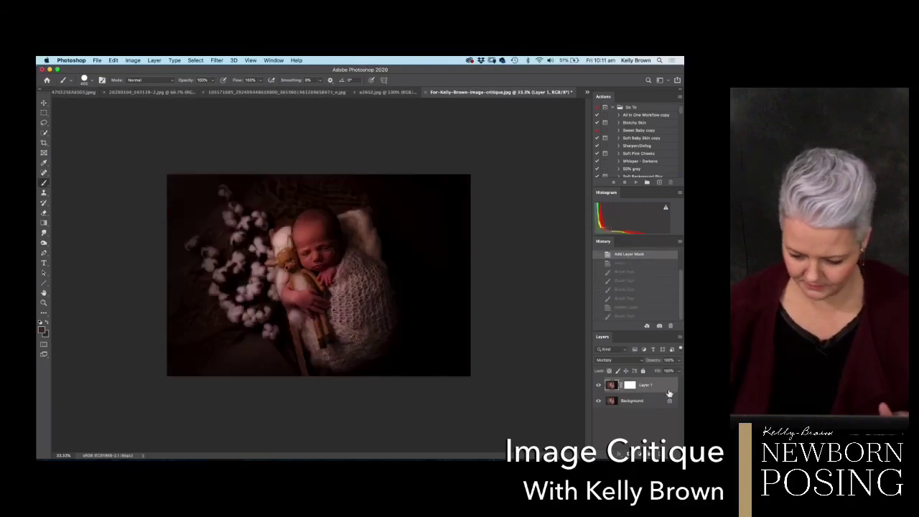
{"action": "left_click_drag", "start_coordinate": [615, 387], "coordinate": [673, 452]}
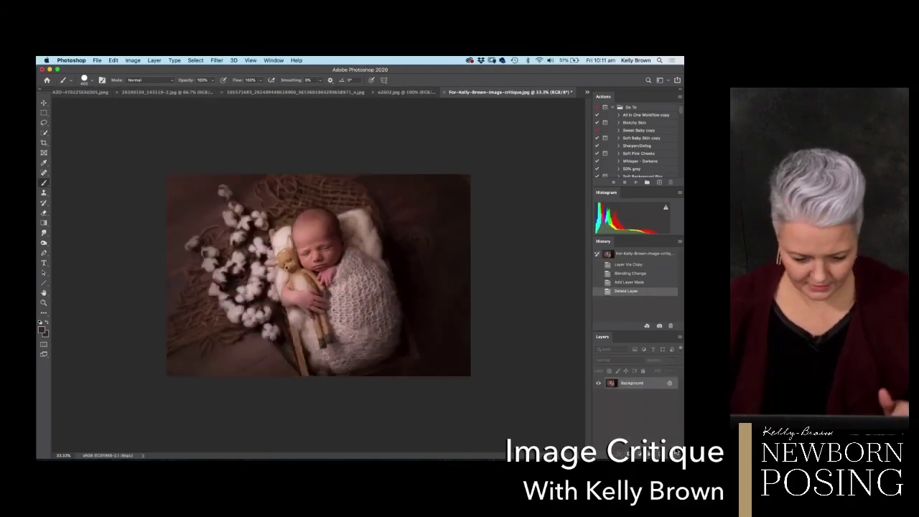
Inspect the cotton-prop photo up close, close it, and examine e2602.jpg, the sleeping baby in a grey outfit and hat.
{"action": "key", "text": "super+equal"}
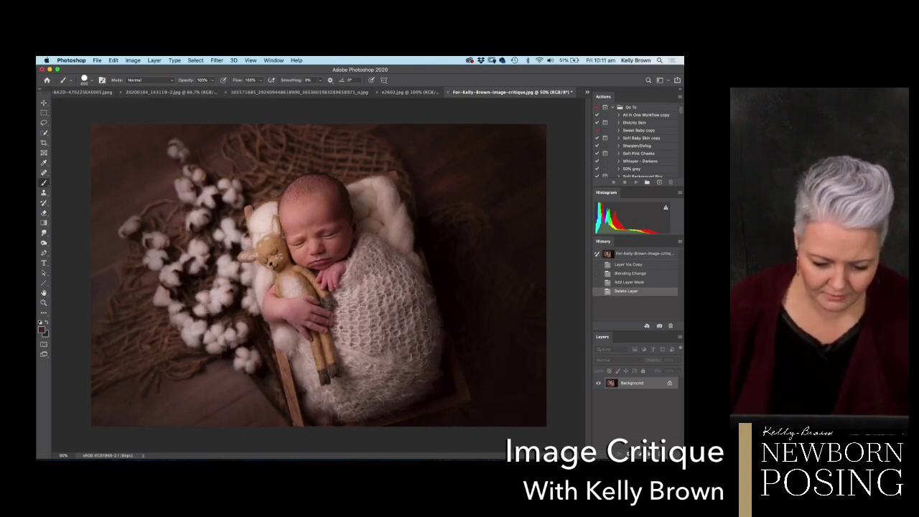
{"action": "key", "text": "super+equal"}
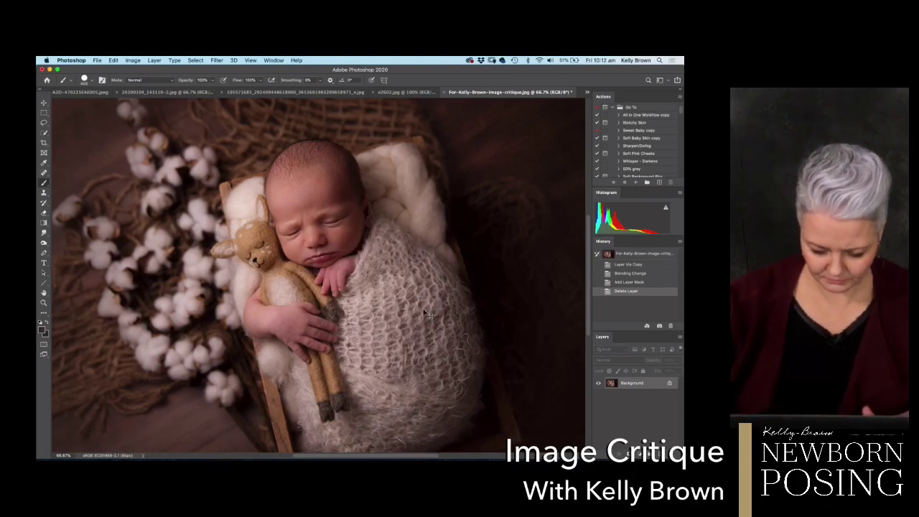
{"action": "key", "text": "super+minus"}
{"action": "key", "text": "super+minus"}
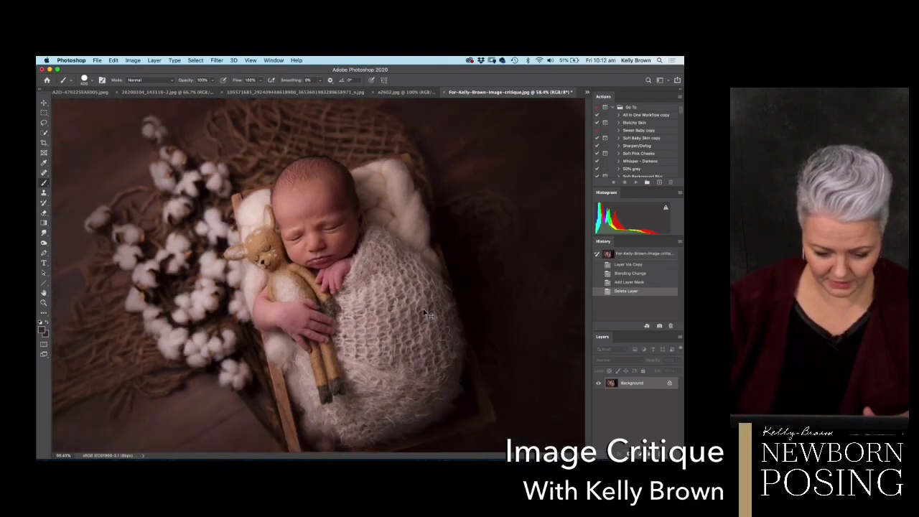
{"action": "key", "text": "super+w"}
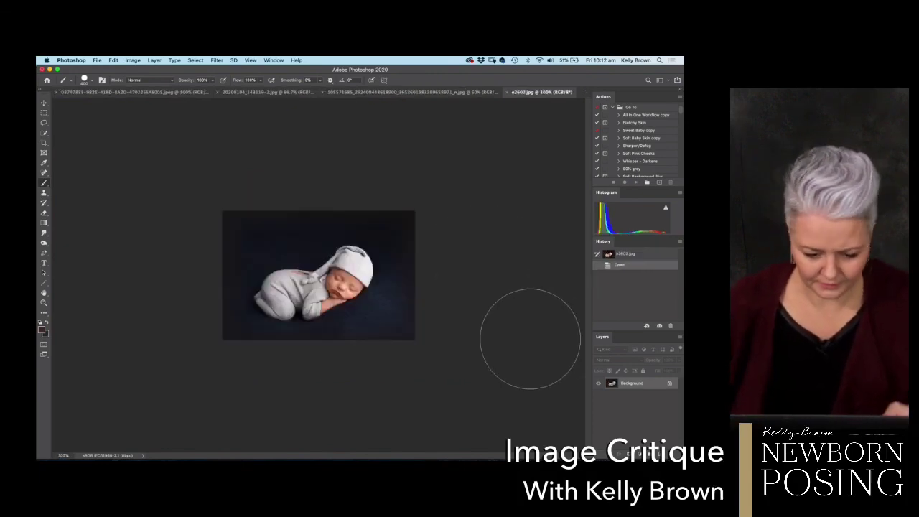
{"action": "key", "text": "super+plus"}
{"action": "key", "text": "super+plus"}
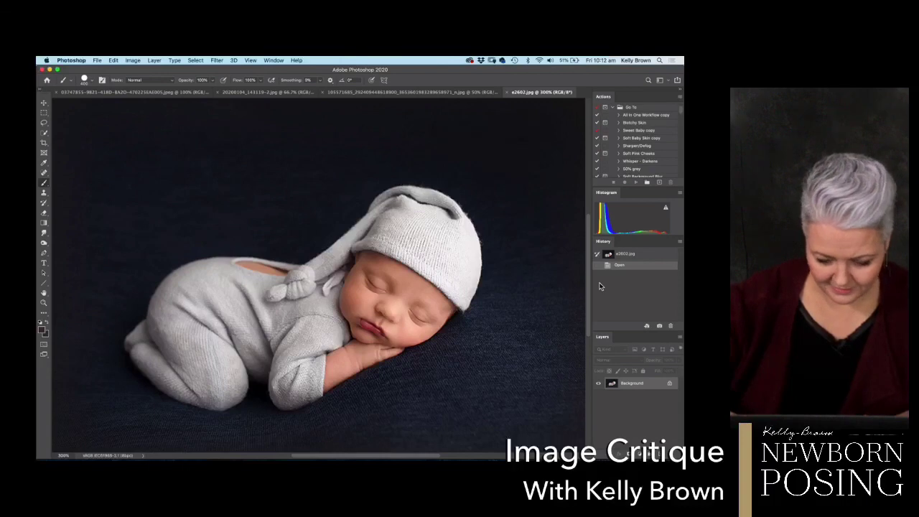
{"action": "key", "text": "super+minus"}
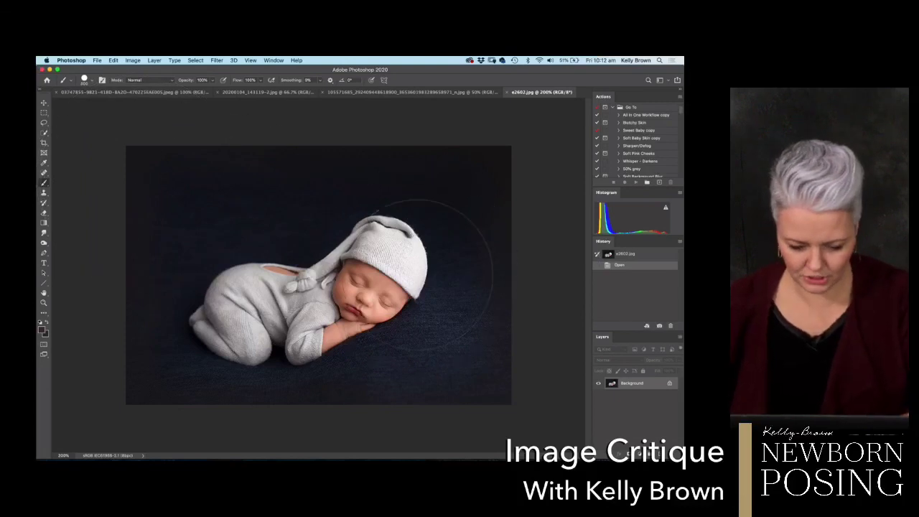
Set the foreground colour to bright red, draw an arrow pointing at the side of the baby's head, and clear it.
{"action": "left_click", "coordinate": [43, 329]}
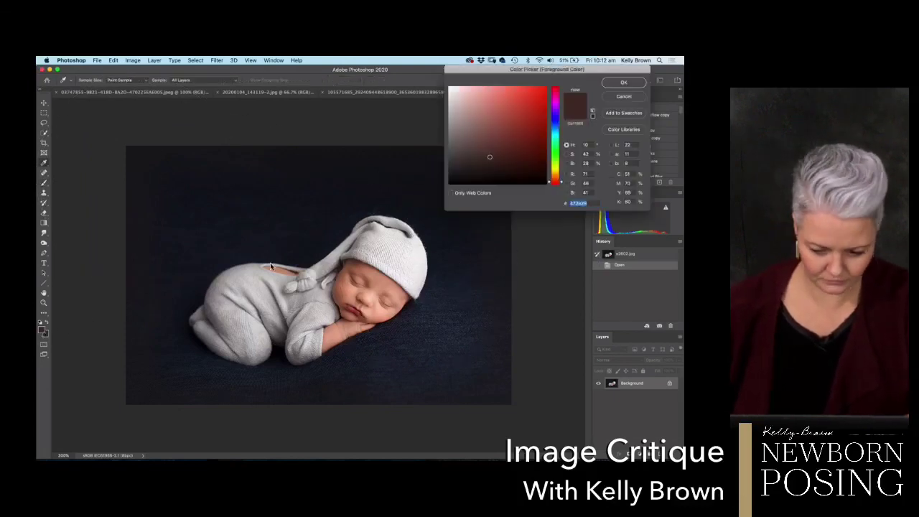
{"action": "left_click", "coordinate": [545, 87]}
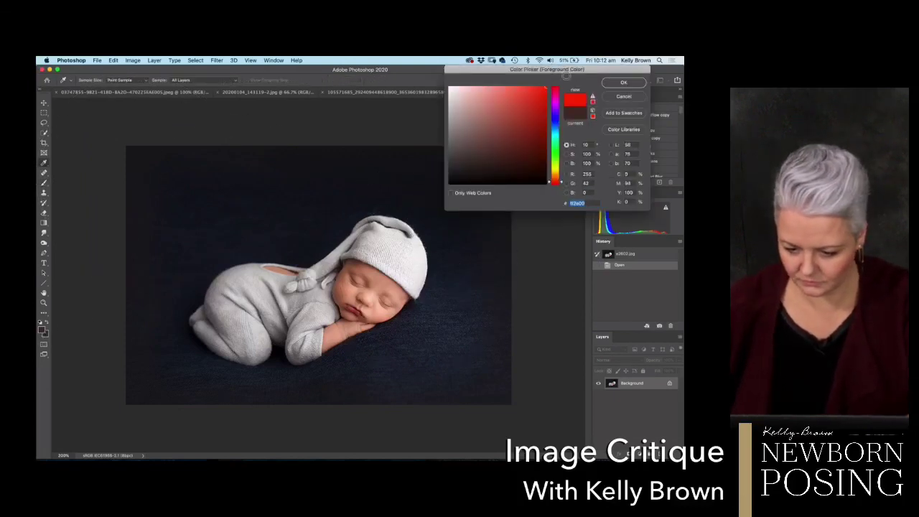
{"action": "left_click", "coordinate": [623, 83]}
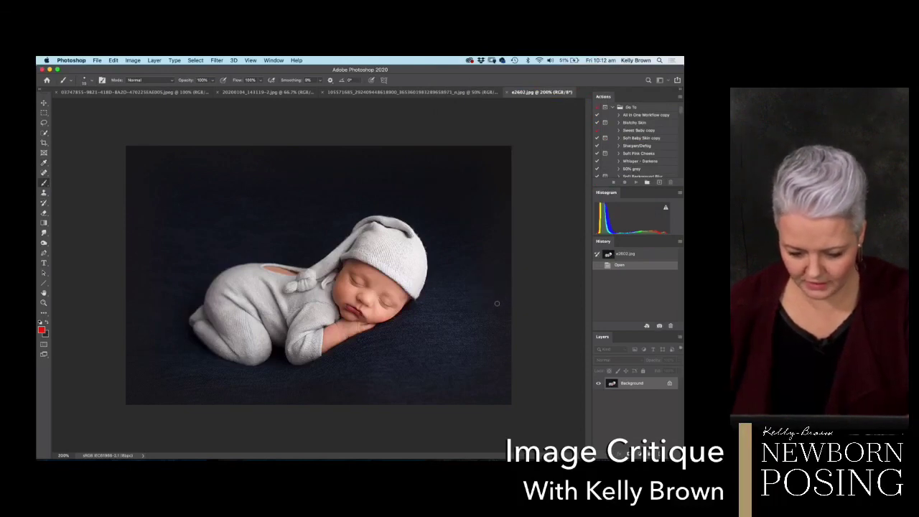
{"action": "left_click_drag", "start_coordinate": [479, 312], "coordinate": [441, 308]}
{"action": "left_click_drag", "start_coordinate": [472, 292], "coordinate": [441, 308]}
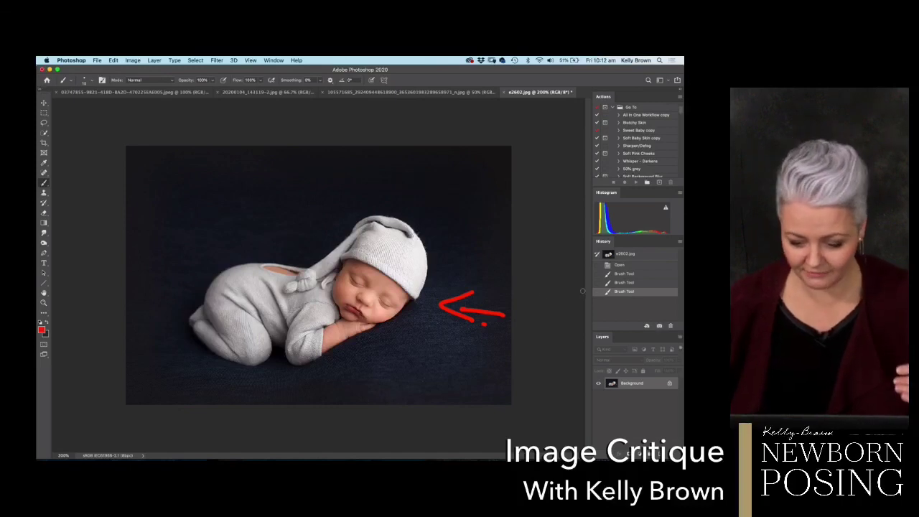
{"action": "left_click", "coordinate": [629, 254]}
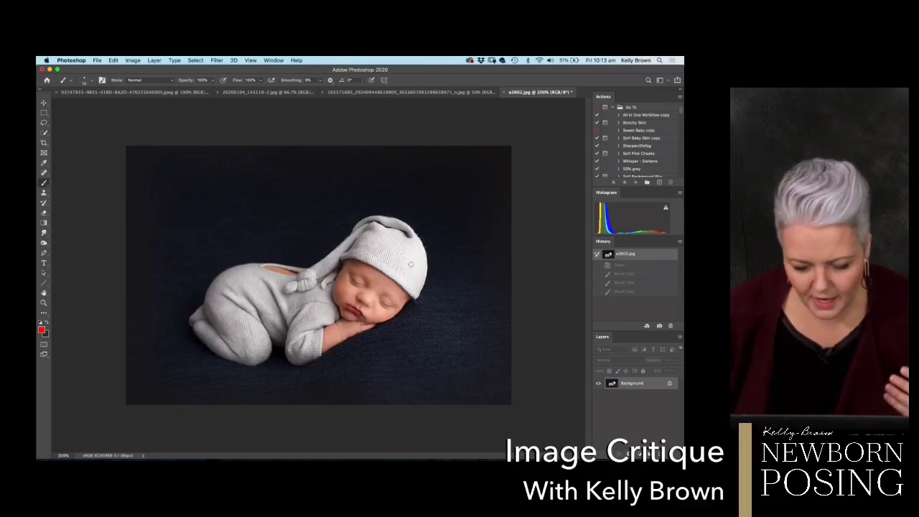
Circle the baby's hat in red, draw a curved vignette mark in each corner of the photo, and clear the marks.
{"action": "mouse_move", "coordinate": [396, 233]}
{"action": "left_mouse_down"}
{"action": "mouse_move", "coordinate": [362, 262]}
{"action": "mouse_move", "coordinate": [393, 229]}
{"action": "left_mouse_up"}
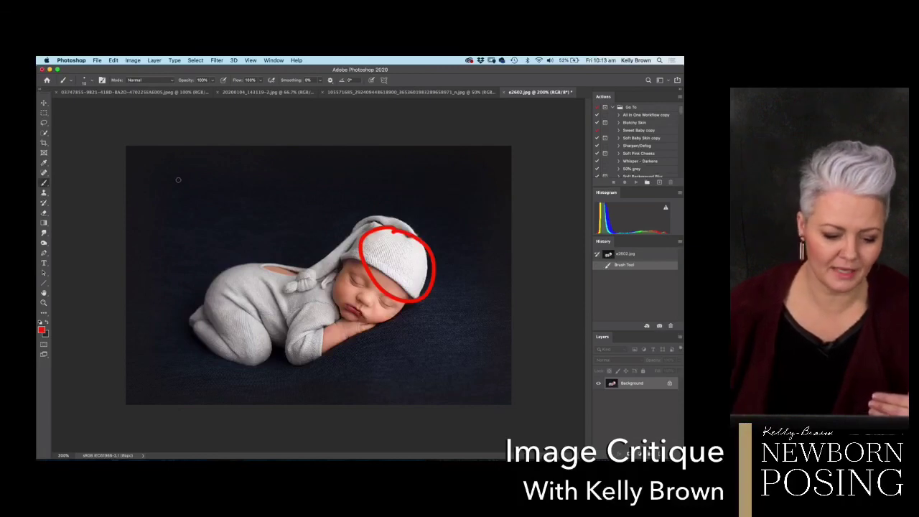
{"action": "left_click_drag", "start_coordinate": [155, 166], "coordinate": [127, 224]}
{"action": "left_click_drag", "start_coordinate": [436, 161], "coordinate": [507, 205]}
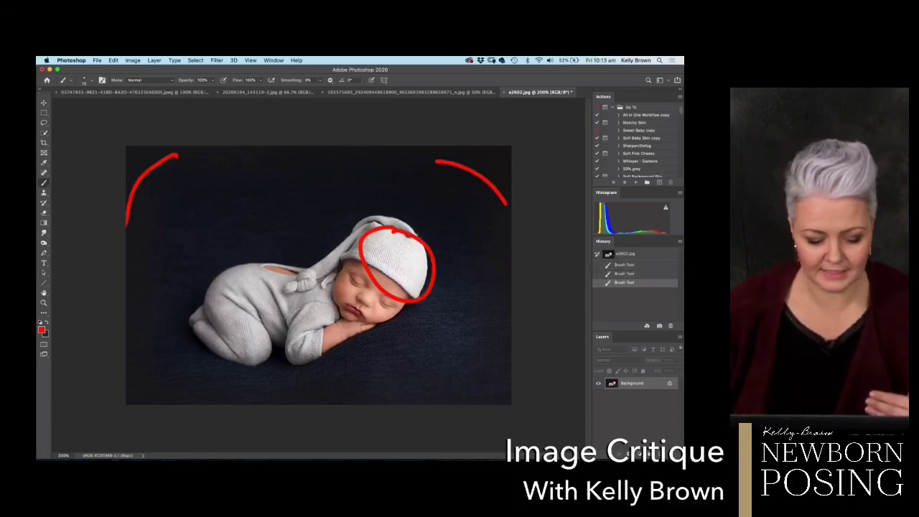
{"action": "left_click_drag", "start_coordinate": [147, 341], "coordinate": [188, 404]}
{"action": "left_click_drag", "start_coordinate": [507, 354], "coordinate": [472, 403]}
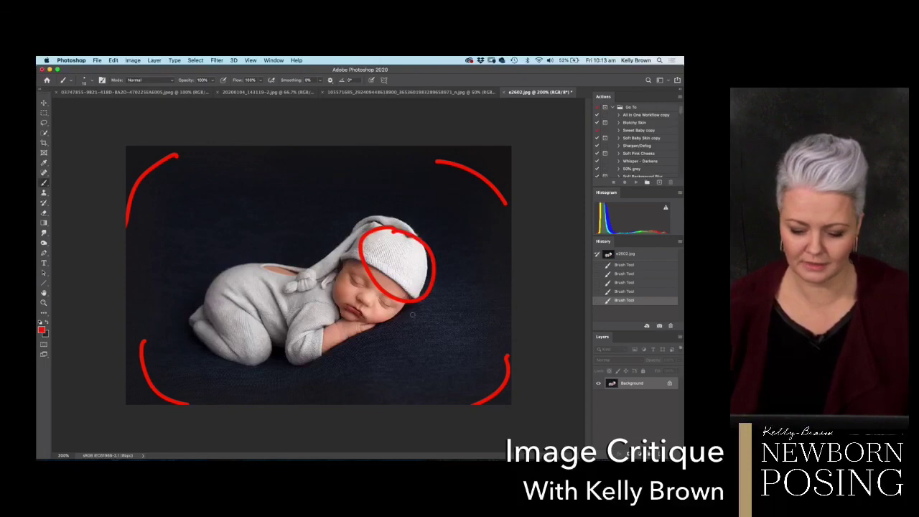
{"action": "left_click", "coordinate": [626, 256]}
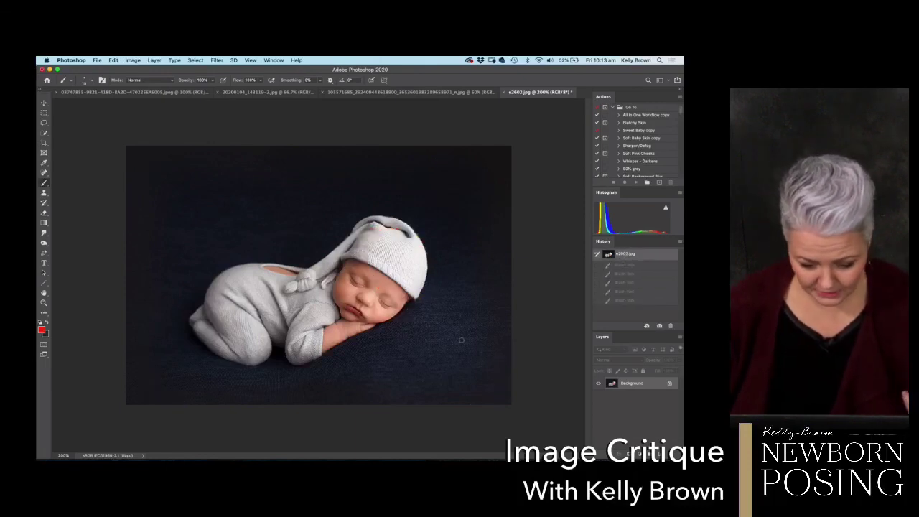
Circle the blue fabric beside the baby's head and the outfit's upper leg in red, and clear both marks.
{"action": "mouse_move", "coordinate": [440, 301]}
{"action": "left_mouse_down"}
{"action": "mouse_move", "coordinate": [457, 308]}
{"action": "mouse_move", "coordinate": [442, 301]}
{"action": "left_mouse_up"}
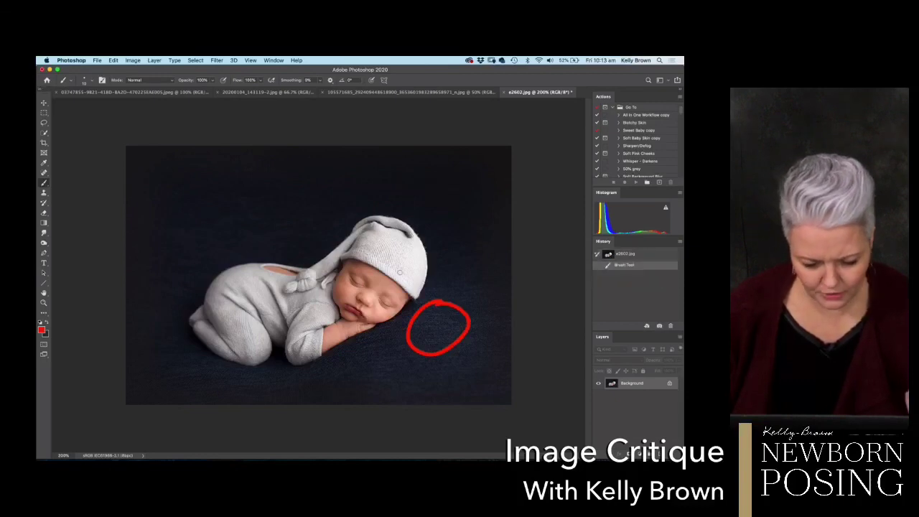
{"action": "mouse_move", "coordinate": [229, 290]}
{"action": "left_mouse_down"}
{"action": "mouse_move", "coordinate": [251, 289]}
{"action": "mouse_move", "coordinate": [237, 286]}
{"action": "left_mouse_up"}
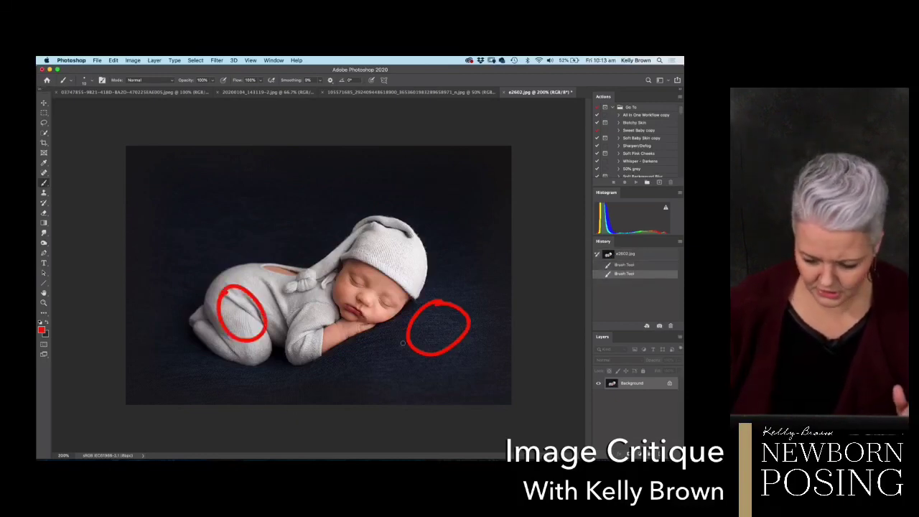
{"action": "left_click", "coordinate": [624, 255]}
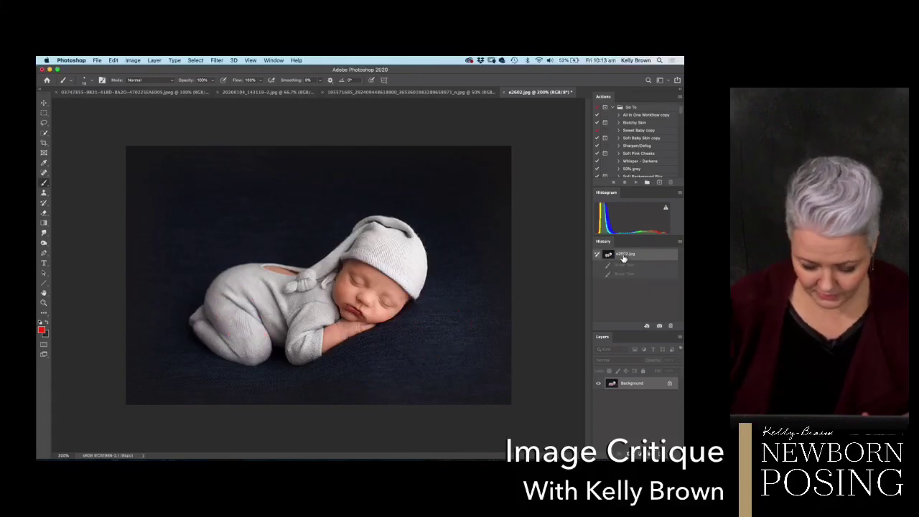
Circle the light patch between the hat's knot and the baby's cheek in red, and undo the mark.
{"action": "key", "text": "super+plus"}
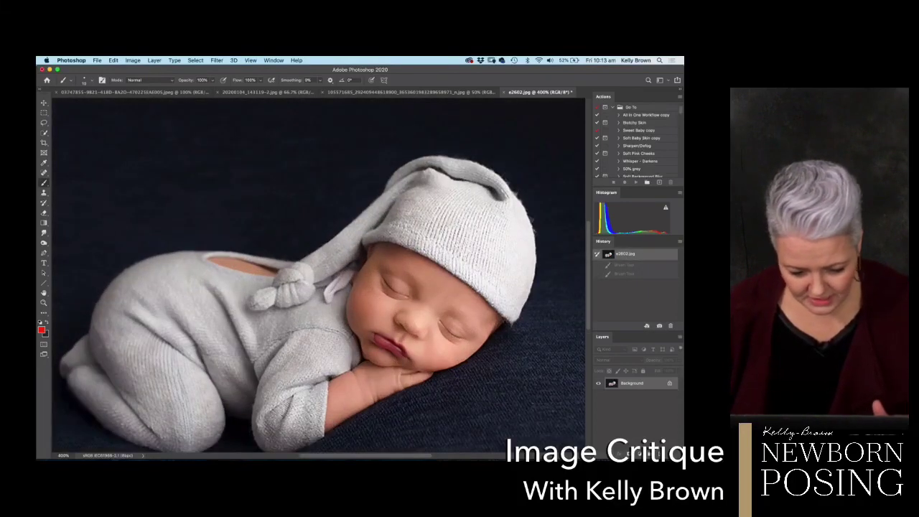
{"action": "left_click_drag", "start_coordinate": [343, 264], "coordinate": [353, 286]}
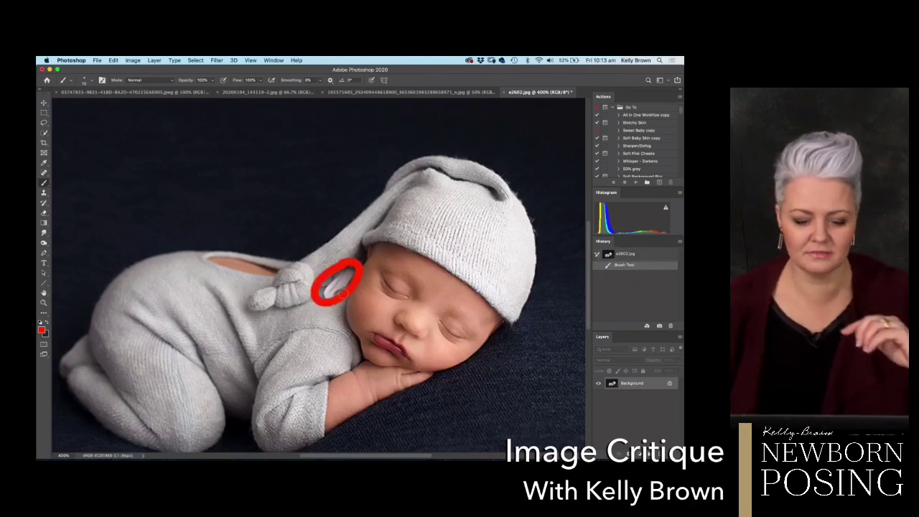
{"action": "key", "text": "super+z"}
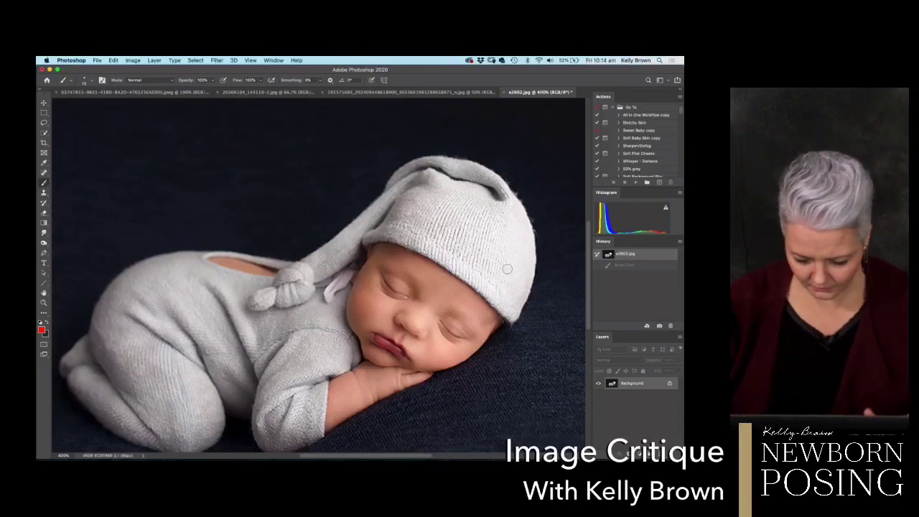
{"action": "key", "text": "super+minus"}
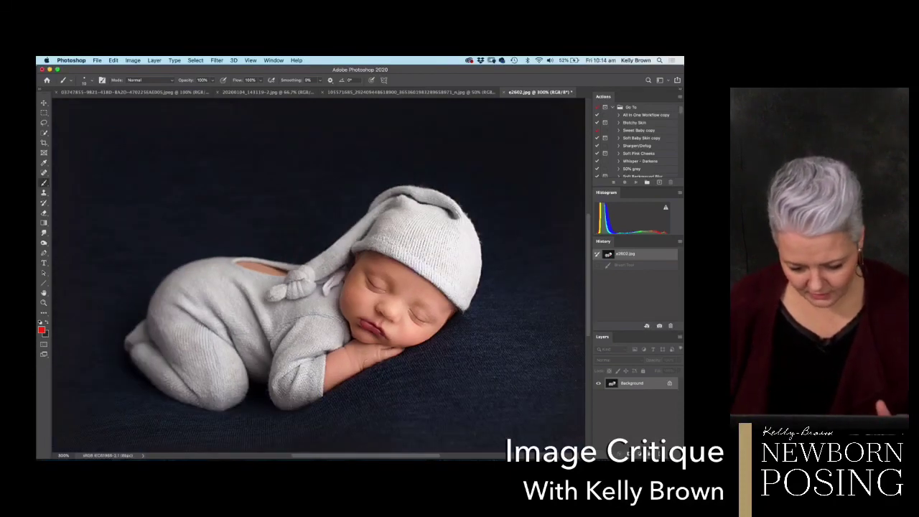
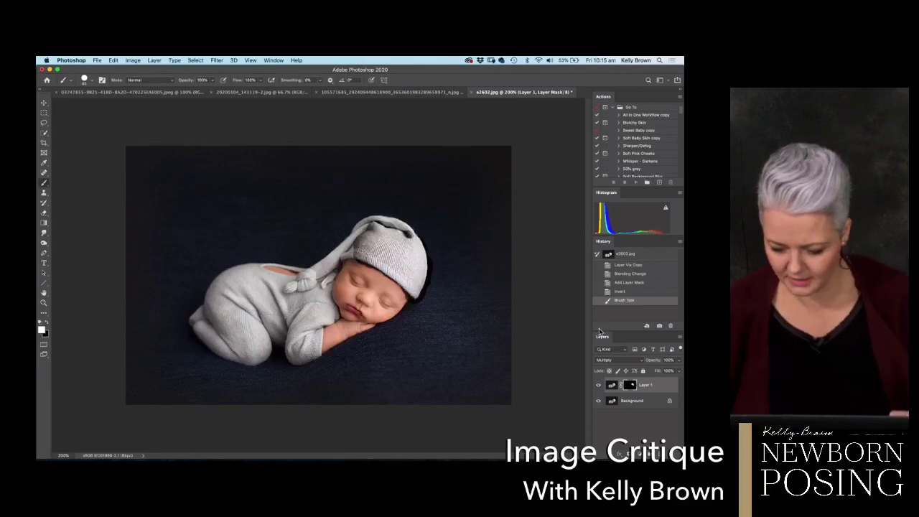
Revert e2602.jpg to its original state and close it without saving.
{"action": "left_click", "coordinate": [627, 253]}
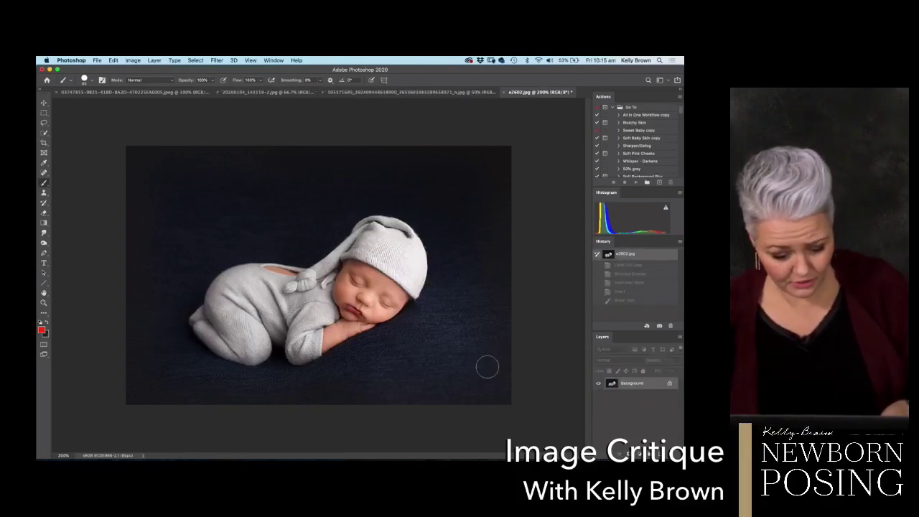
{"action": "key", "text": "super+w"}
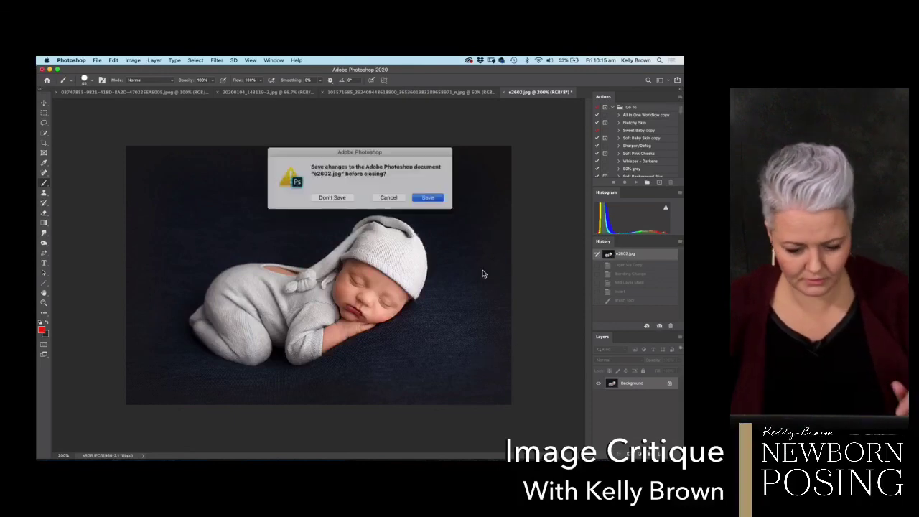
{"action": "left_click", "coordinate": [335, 200]}
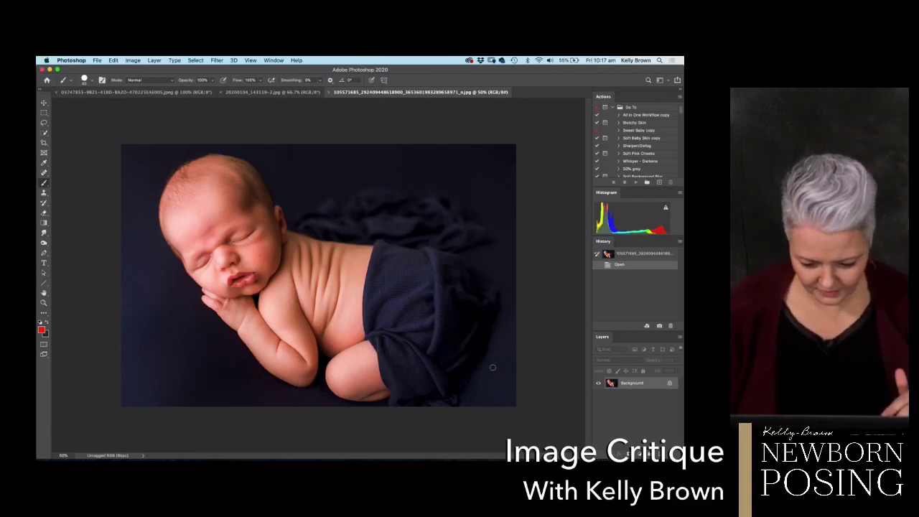
Duplicate the photo layer and check highlight clipping in Curves by lowering the white input to 247, without applying the adjustment.
{"action": "key", "text": "super+minus"}
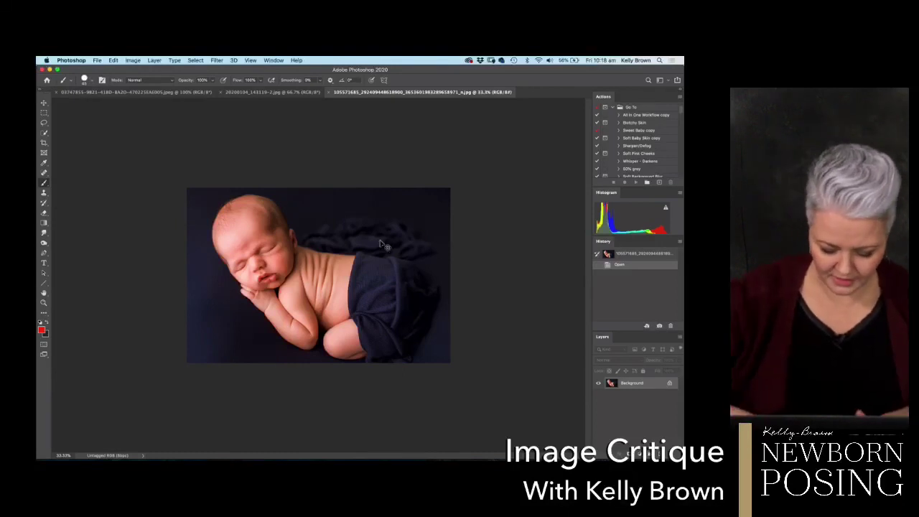
{"action": "key", "text": "ctrl+j"}
{"action": "key", "text": "ctrl+m"}
{"action": "left_click_drag", "start_coordinate": [546, 68], "coordinate": [569, 69]}
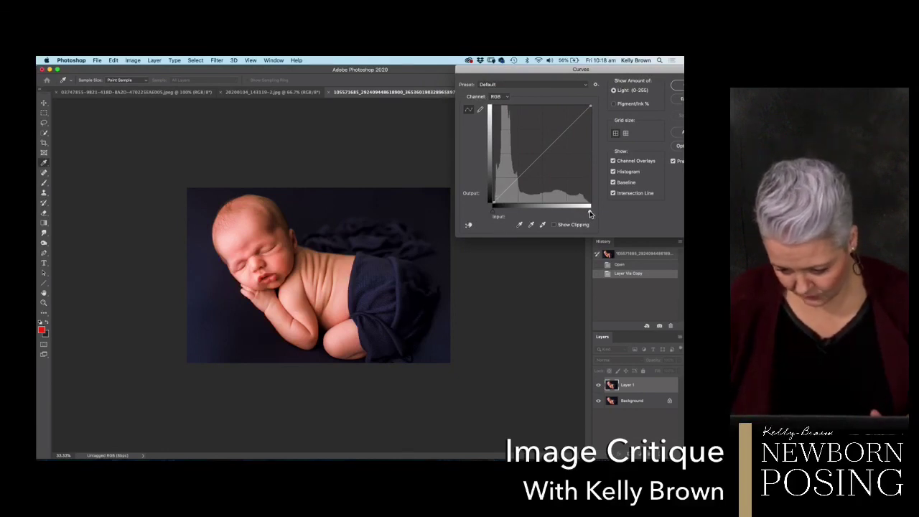
{"action": "mouse_move", "coordinate": [590, 214]}
{"action": "left_mouse_down"}
{"action": "mouse_move", "coordinate": [579, 211]}
{"action": "mouse_move", "coordinate": [588, 214]}
{"action": "left_mouse_up"}
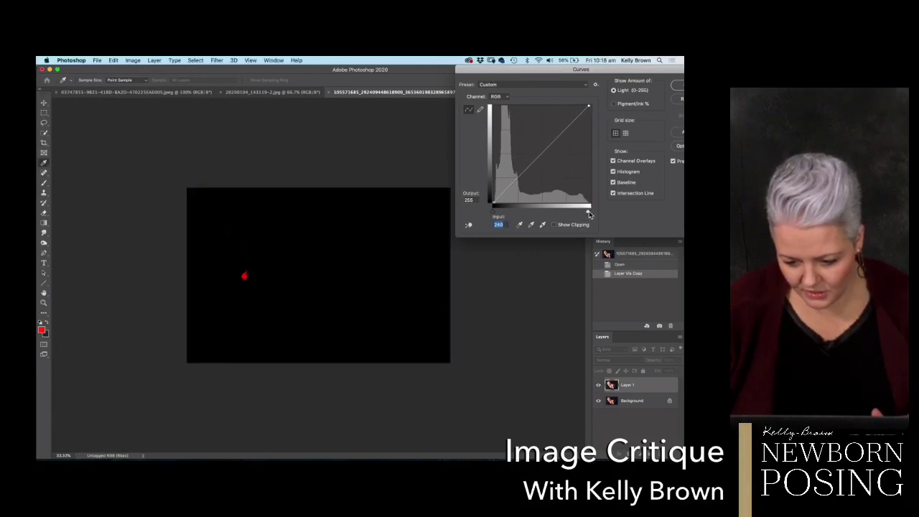
{"action": "left_click_drag", "start_coordinate": [586, 214], "coordinate": [586, 214]}
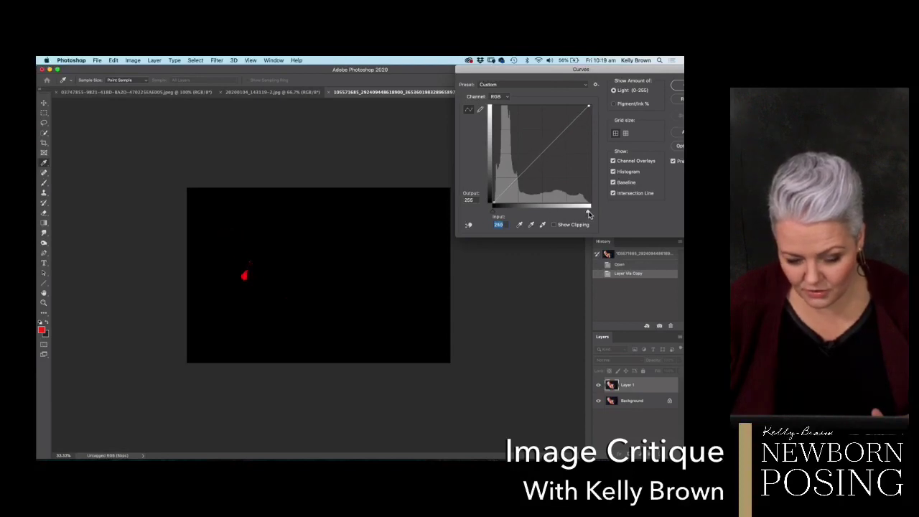
{"action": "left_click_drag", "start_coordinate": [587, 216], "coordinate": [587, 217]}
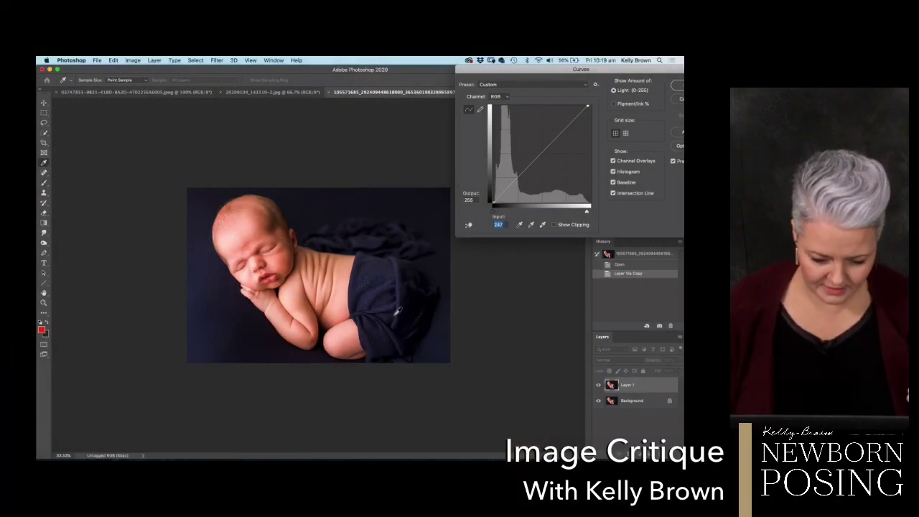
{"action": "left_click", "coordinate": [681, 104]}
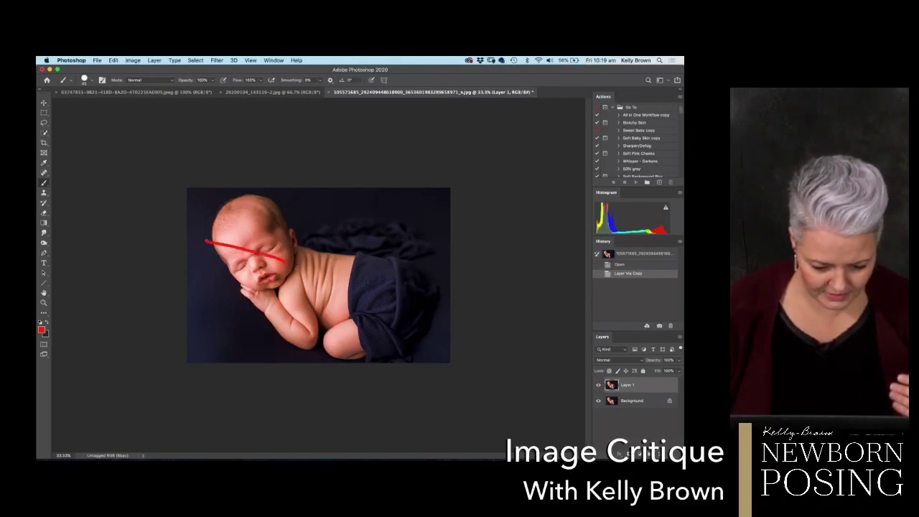
Draw a red arrow across the baby's face toward the shoulder, and delete the marked layer copy.
{"action": "left_click_drag", "start_coordinate": [290, 255], "coordinate": [302, 284]}
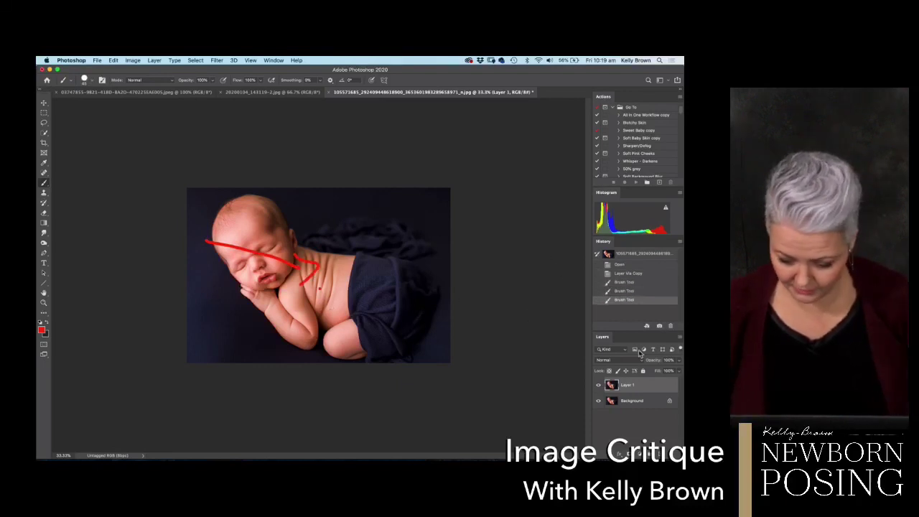
{"action": "mouse_move", "coordinate": [618, 386]}
{"action": "left_mouse_down"}
{"action": "mouse_move", "coordinate": [632, 418]}
{"action": "mouse_move", "coordinate": [622, 450]}
{"action": "mouse_move", "coordinate": [669, 449]}
{"action": "left_mouse_up"}
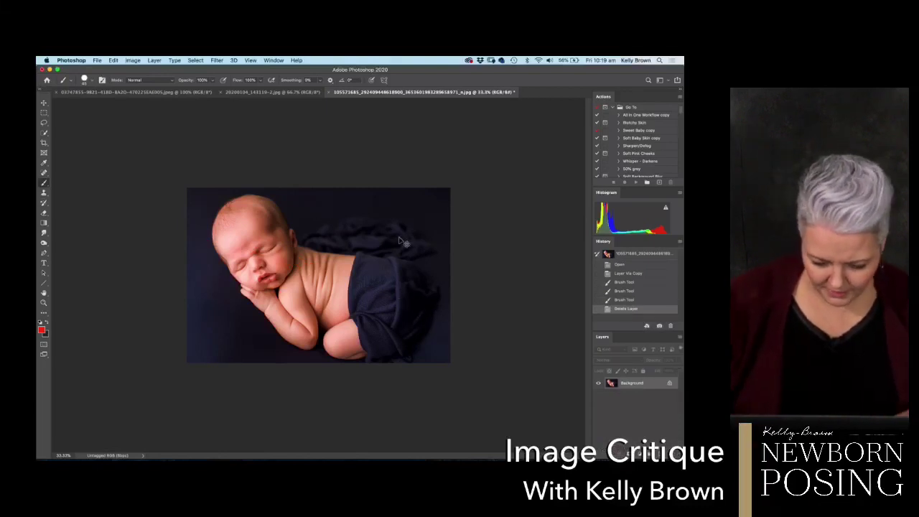
Draw red strokes along the backdrop and loose fabric behind the baby, and revert the photo to its original state.
{"action": "key", "text": "super+equal"}
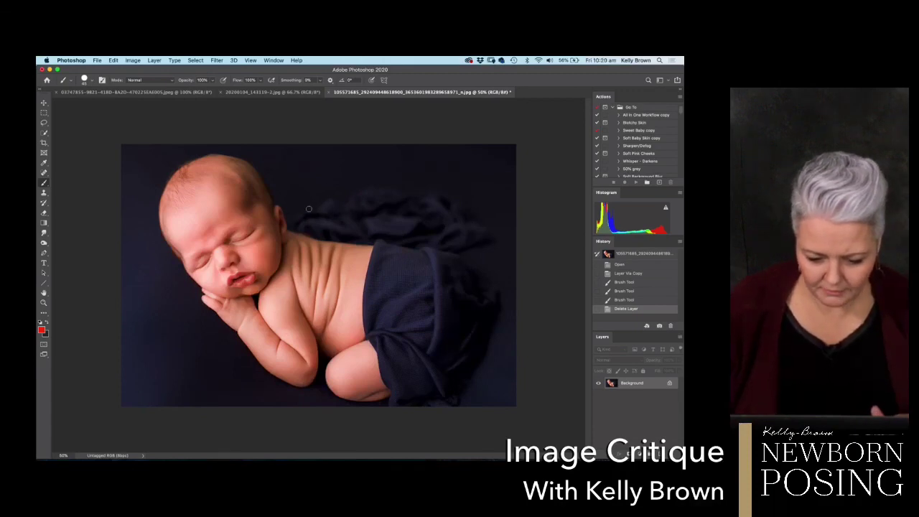
{"action": "mouse_move", "coordinate": [300, 163]}
{"action": "left_mouse_down"}
{"action": "mouse_move", "coordinate": [311, 181]}
{"action": "mouse_move", "coordinate": [372, 210]}
{"action": "mouse_move", "coordinate": [451, 229]}
{"action": "left_mouse_up"}
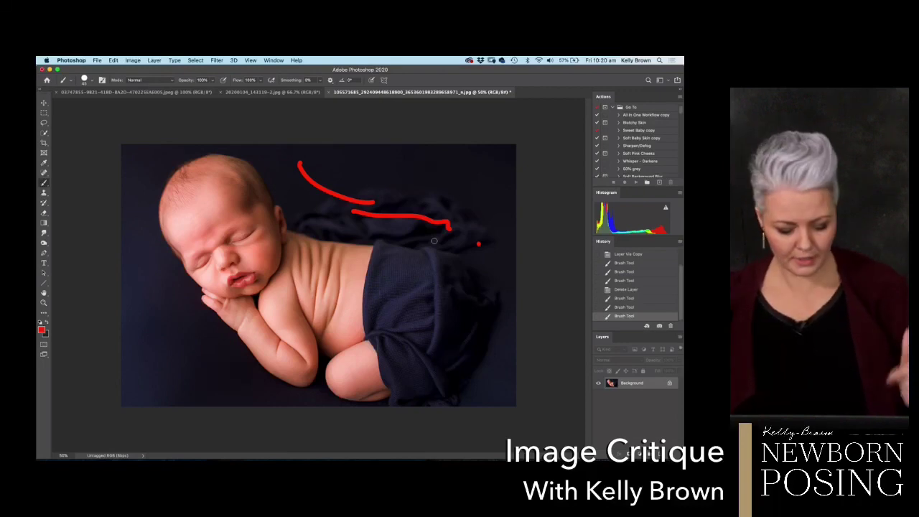
{"action": "key", "text": "super+minus"}
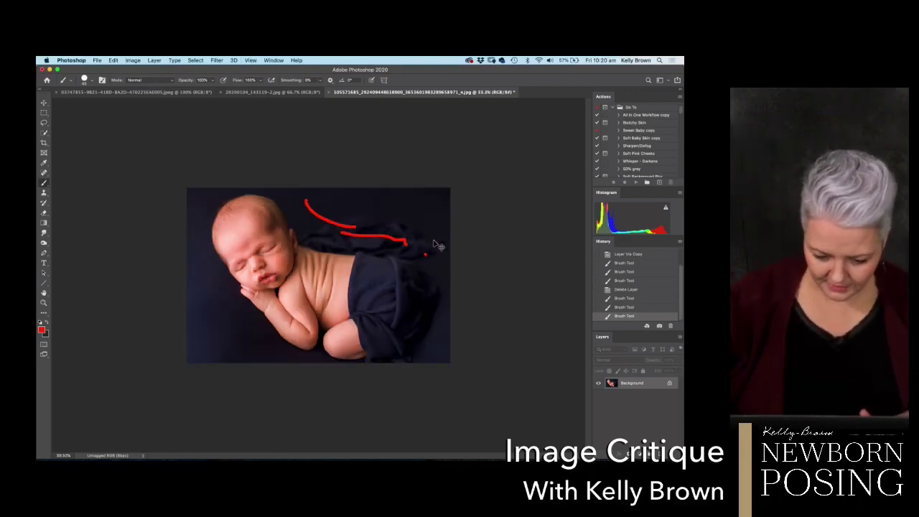
{"action": "scroll", "coordinate": [682, 277], "scroll_direction": "up", "scroll_amount": 3}
{"action": "left_click", "coordinate": [632, 255]}
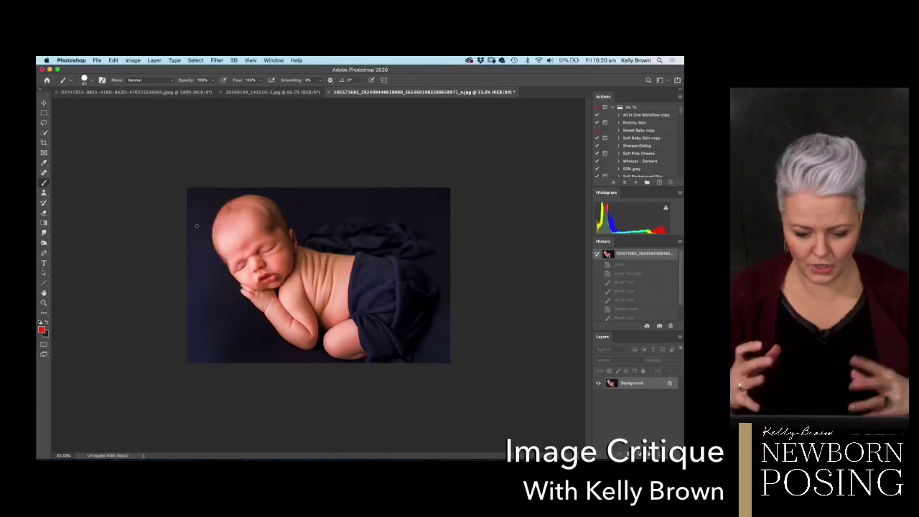
Duplicate the photo layer, scale it to about 83%, rotate it about 5 degrees counterclockwise, and position it over the original.
{"action": "key", "text": "ctrl+j"}
{"action": "key", "text": "ctrl+t"}
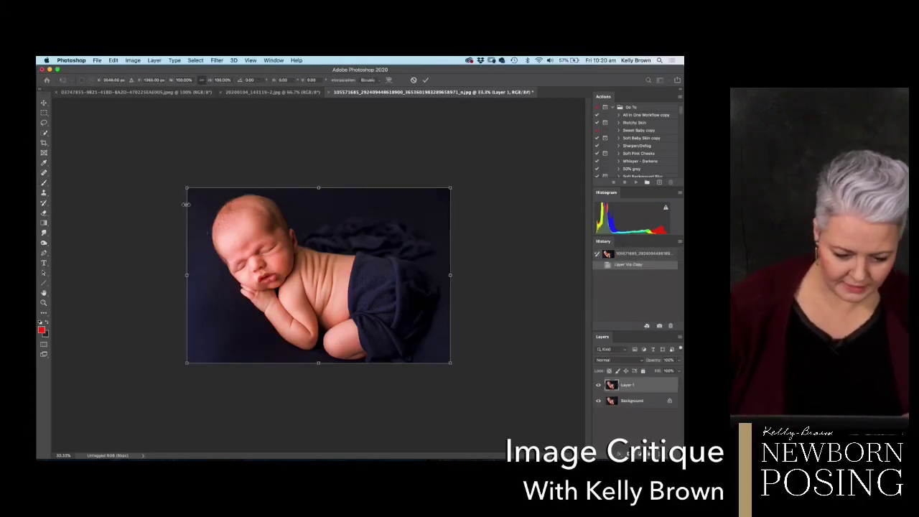
{"action": "left_click_drag", "start_coordinate": [185, 188], "coordinate": [220, 206]}
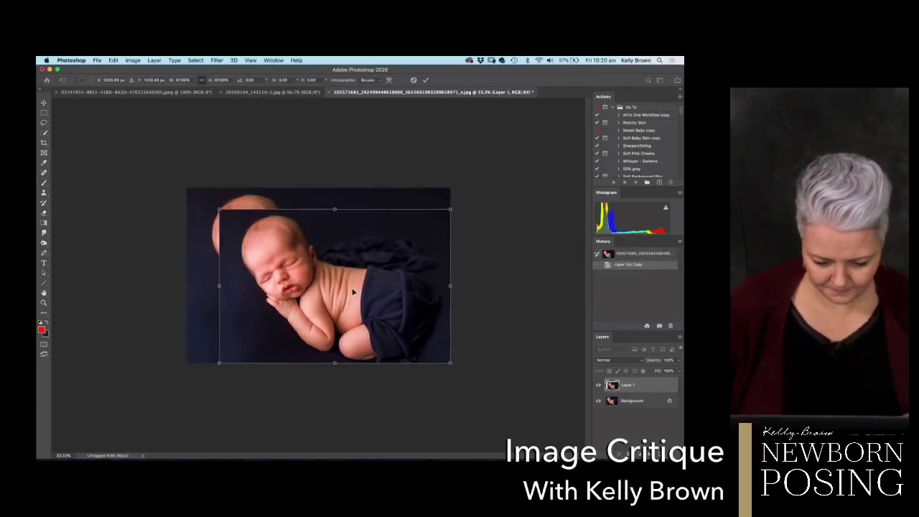
{"action": "mouse_move", "coordinate": [354, 289]}
{"action": "left_mouse_down"}
{"action": "mouse_move", "coordinate": [340, 287]}
{"action": "mouse_move", "coordinate": [342, 277]}
{"action": "left_mouse_up"}
{"action": "left_click_drag", "start_coordinate": [453, 324], "coordinate": [470, 312]}
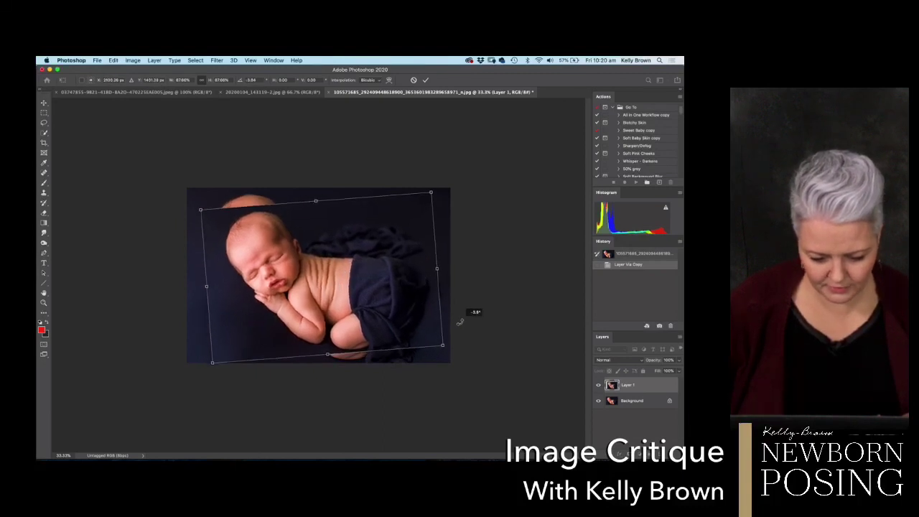
{"action": "left_click_drag", "start_coordinate": [392, 330], "coordinate": [385, 329]}
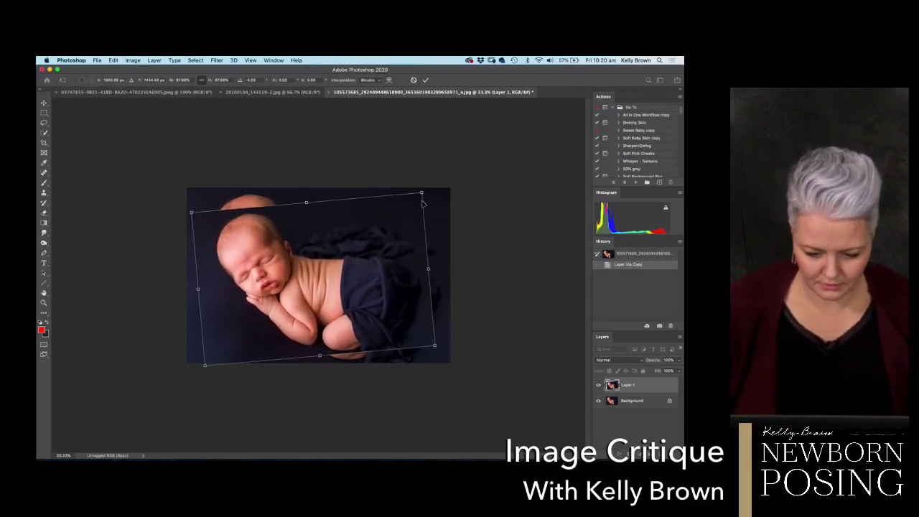
{"action": "left_click_drag", "start_coordinate": [421, 193], "coordinate": [385, 243]}
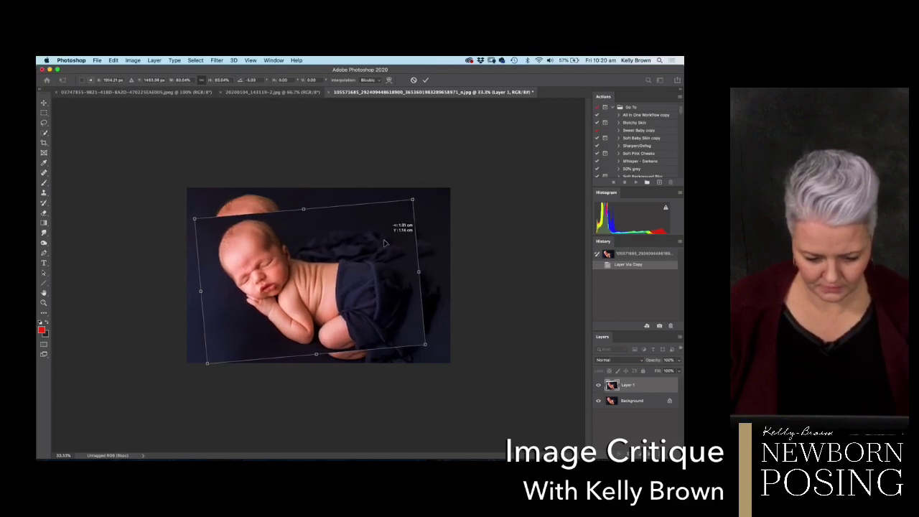
{"action": "key", "text": "Return"}
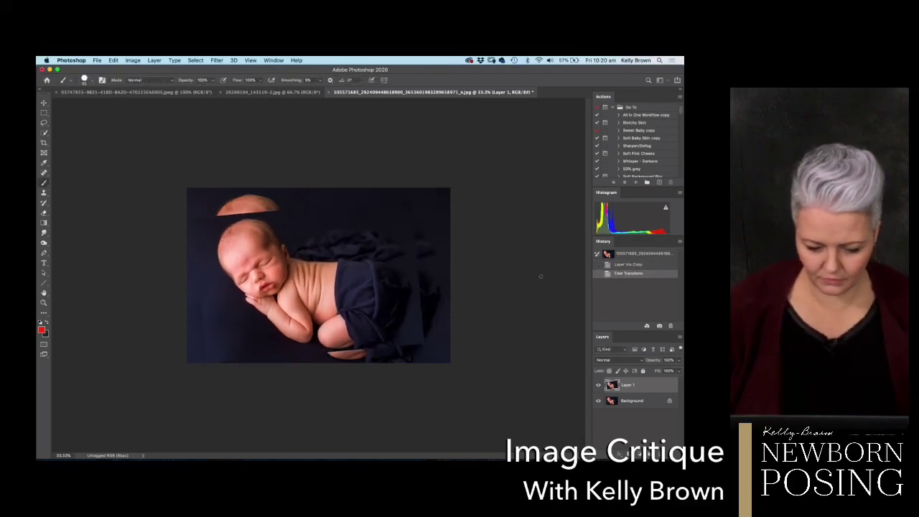
Paint dark colour on the background layer over the original head, fabric and leg showing around the smaller copy.
{"action": "left_click", "coordinate": [627, 404]}
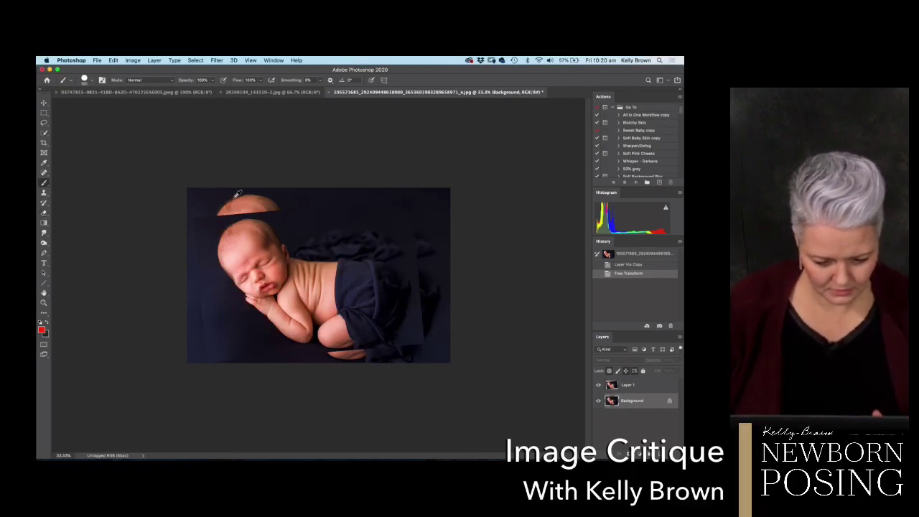
{"action": "key", "text": "d"}
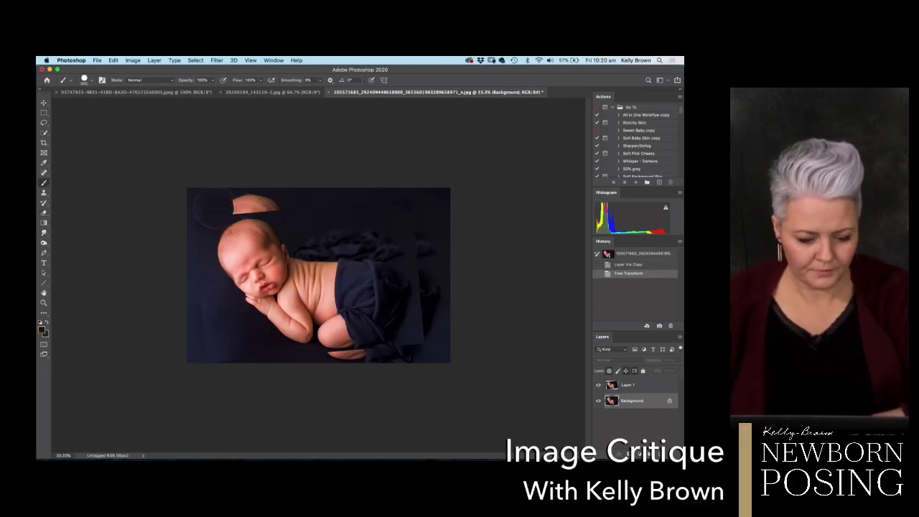
{"action": "left_click_drag", "start_coordinate": [212, 209], "coordinate": [280, 205]}
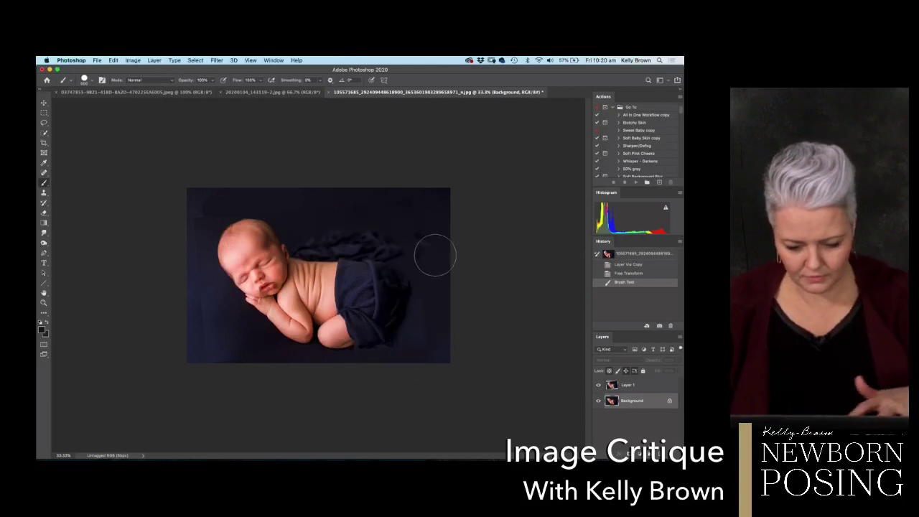
{"action": "mouse_move", "coordinate": [436, 255]}
{"action": "left_mouse_down"}
{"action": "mouse_move", "coordinate": [435, 297]}
{"action": "mouse_move", "coordinate": [452, 231]}
{"action": "mouse_move", "coordinate": [437, 280]}
{"action": "mouse_move", "coordinate": [429, 253]}
{"action": "mouse_move", "coordinate": [433, 354]}
{"action": "mouse_move", "coordinate": [450, 221]}
{"action": "mouse_move", "coordinate": [463, 323]}
{"action": "left_mouse_up"}
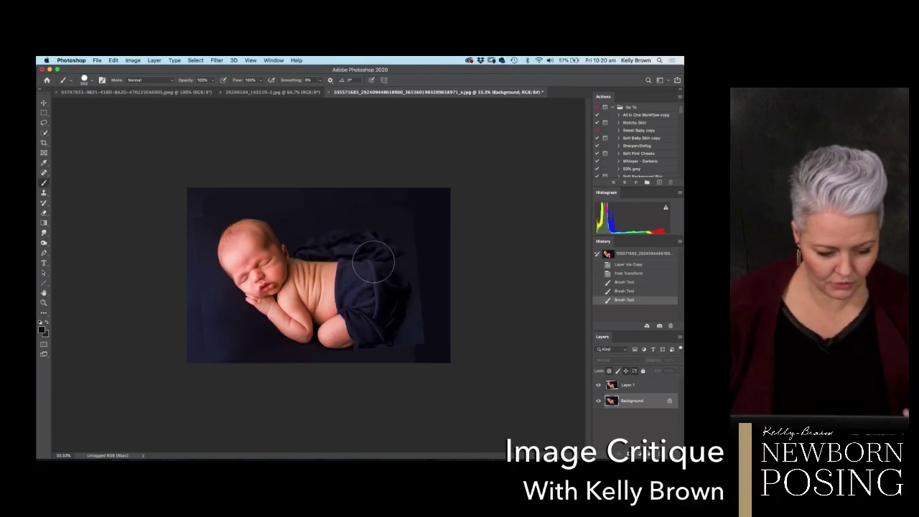
Set the foreground colour to red (fe0000) and reduce the brush size.
{"action": "left_click", "coordinate": [42, 329]}
{"action": "left_click", "coordinate": [557, 95]}
{"action": "left_click", "coordinate": [546, 89]}
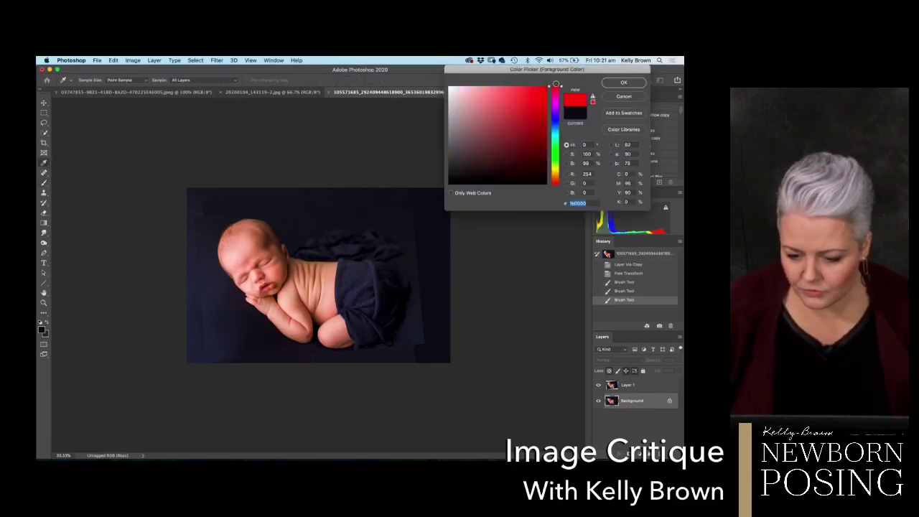
{"action": "left_click", "coordinate": [623, 83]}
{"action": "key", "text": "bracketleft"}
{"action": "key", "text": "bracketleft"}
{"action": "key", "text": "bracketleft"}
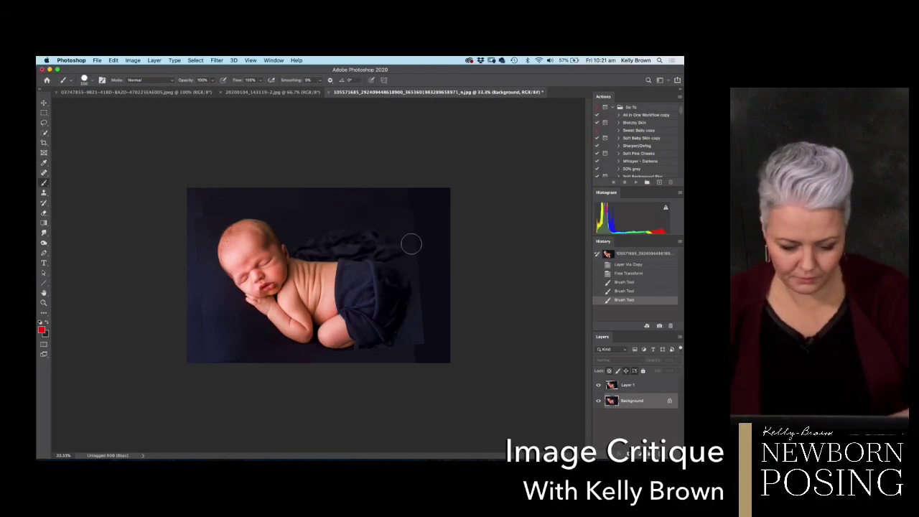
{"action": "key", "text": "bracketleft"}
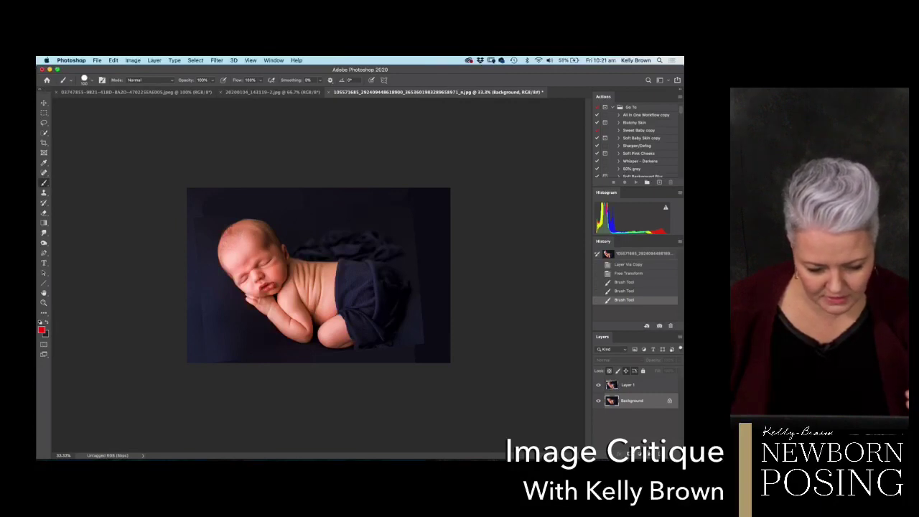
Merge the visible layers, mark the baby's body curve and the loose fabric in red, and revert the photo to its original state.
{"action": "left_click", "coordinate": [266, 247]}
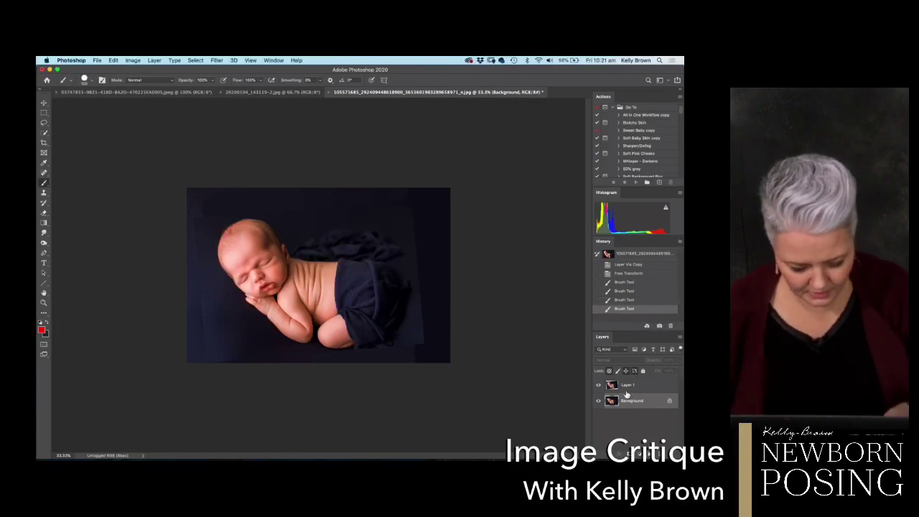
{"action": "key", "text": "super+shift+e"}
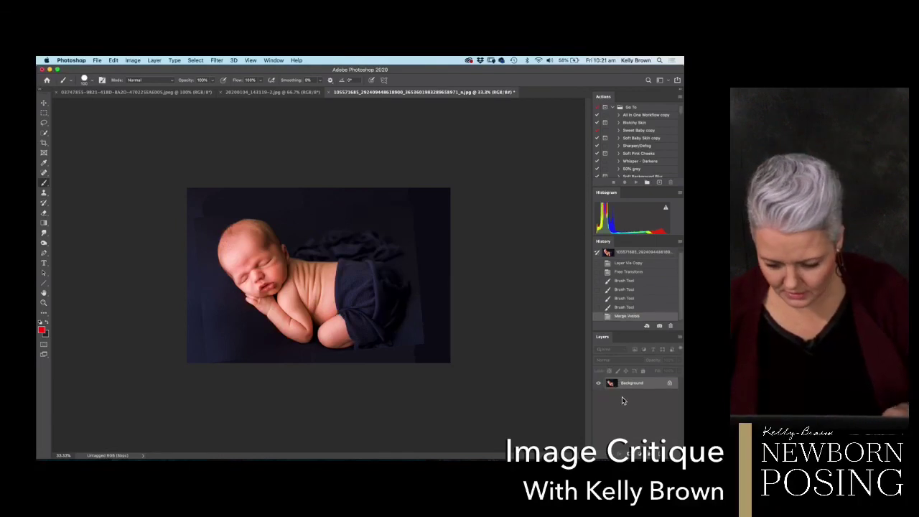
{"action": "mouse_move", "coordinate": [226, 227]}
{"action": "left_mouse_down"}
{"action": "mouse_move", "coordinate": [248, 266]}
{"action": "mouse_move", "coordinate": [299, 302]}
{"action": "mouse_move", "coordinate": [384, 309]}
{"action": "mouse_move", "coordinate": [419, 295]}
{"action": "left_mouse_up"}
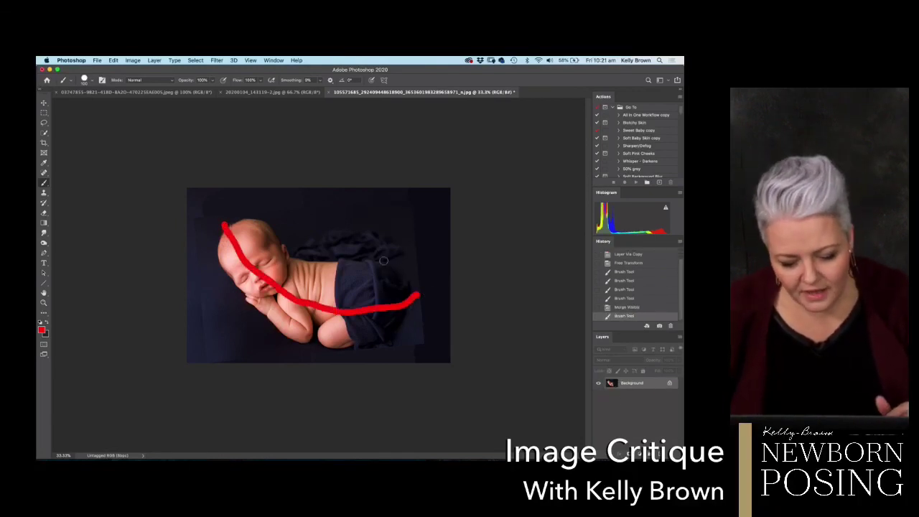
{"action": "mouse_move", "coordinate": [393, 263]}
{"action": "left_mouse_down"}
{"action": "mouse_move", "coordinate": [421, 258]}
{"action": "mouse_move", "coordinate": [442, 233]}
{"action": "left_mouse_up"}
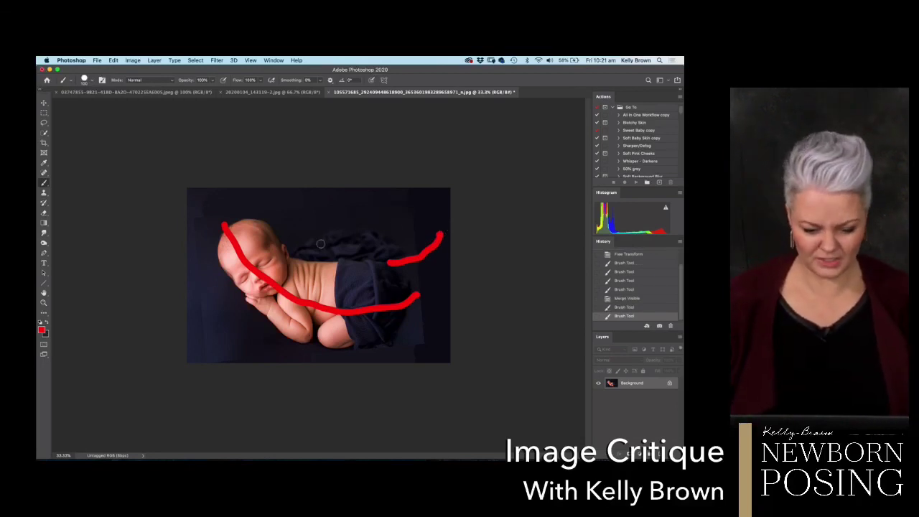
{"action": "mouse_move", "coordinate": [319, 228]}
{"action": "left_mouse_down"}
{"action": "mouse_move", "coordinate": [295, 253]}
{"action": "mouse_move", "coordinate": [340, 221]}
{"action": "left_mouse_up"}
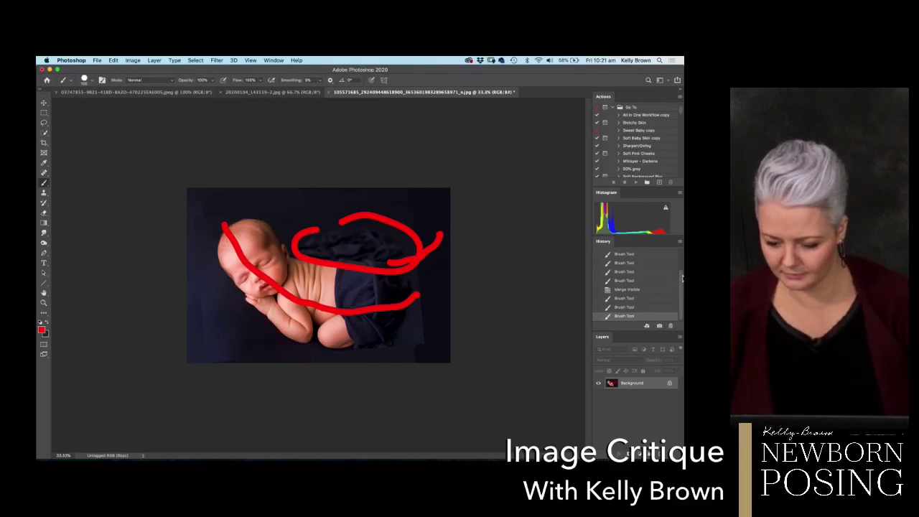
{"action": "left_click_drag", "start_coordinate": [682, 279], "coordinate": [665, 256]}
{"action": "left_click", "coordinate": [642, 254]}
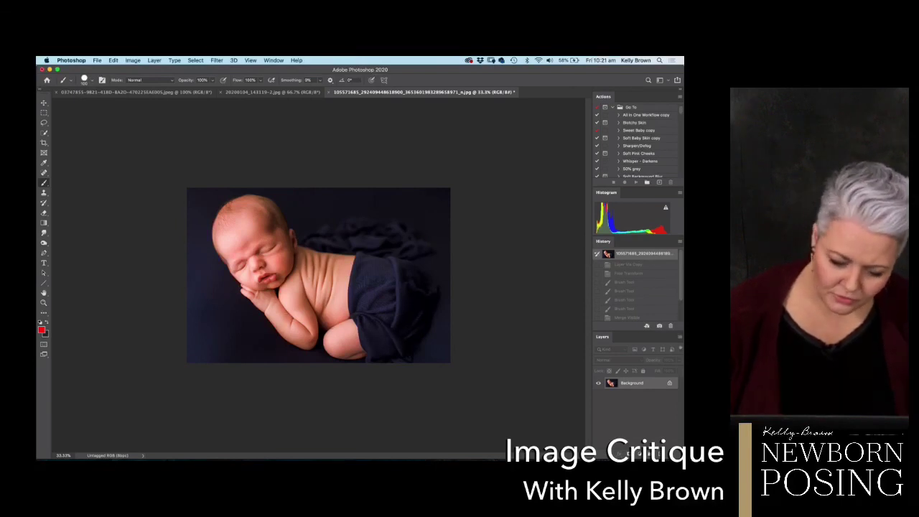
Circle the skin above the baby's thigh, the knee, and the area between the eyebrows in red.
{"action": "key", "text": "super+plus"}
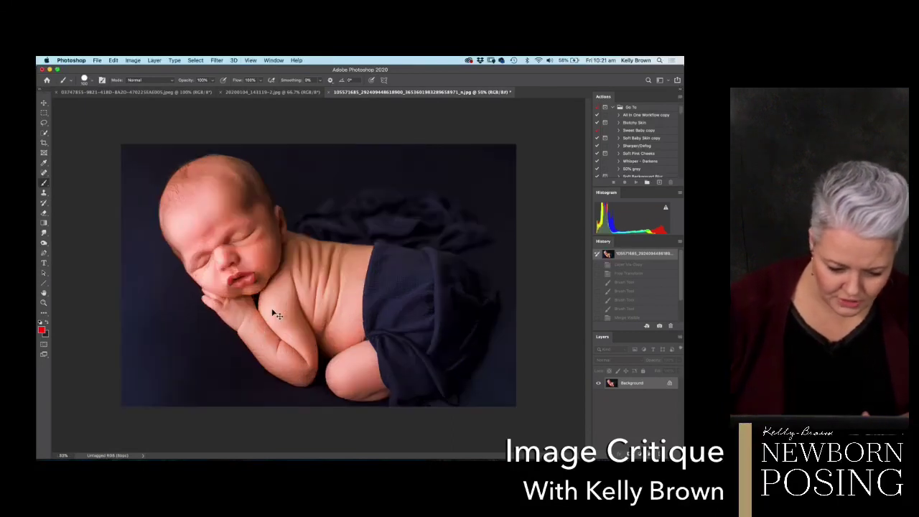
{"action": "key", "text": "super+plus"}
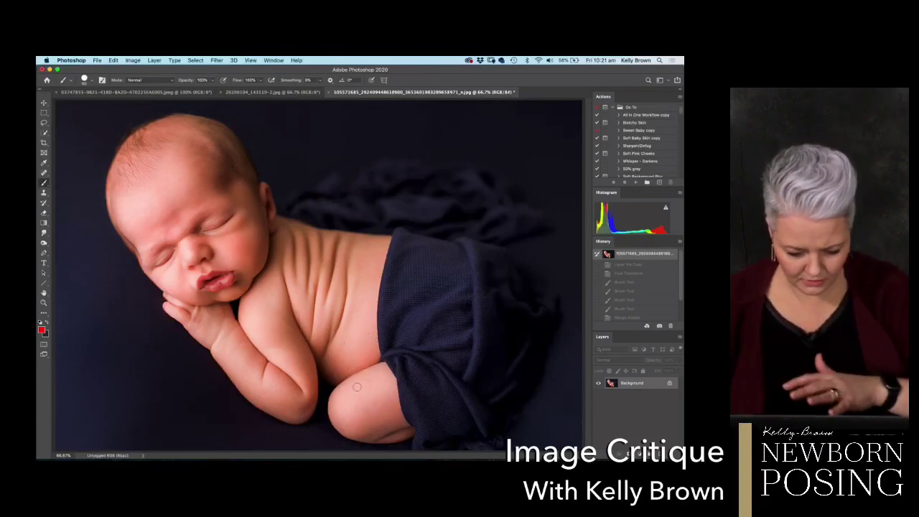
{"action": "mouse_move", "coordinate": [357, 387]}
{"action": "left_mouse_down"}
{"action": "mouse_move", "coordinate": [338, 343]}
{"action": "mouse_move", "coordinate": [377, 336]}
{"action": "left_mouse_up"}
{"action": "mouse_move", "coordinate": [368, 404]}
{"action": "left_mouse_down"}
{"action": "mouse_move", "coordinate": [396, 433]}
{"action": "mouse_move", "coordinate": [379, 392]}
{"action": "left_mouse_up"}
{"action": "left_click_drag", "start_coordinate": [184, 195], "coordinate": [174, 230]}
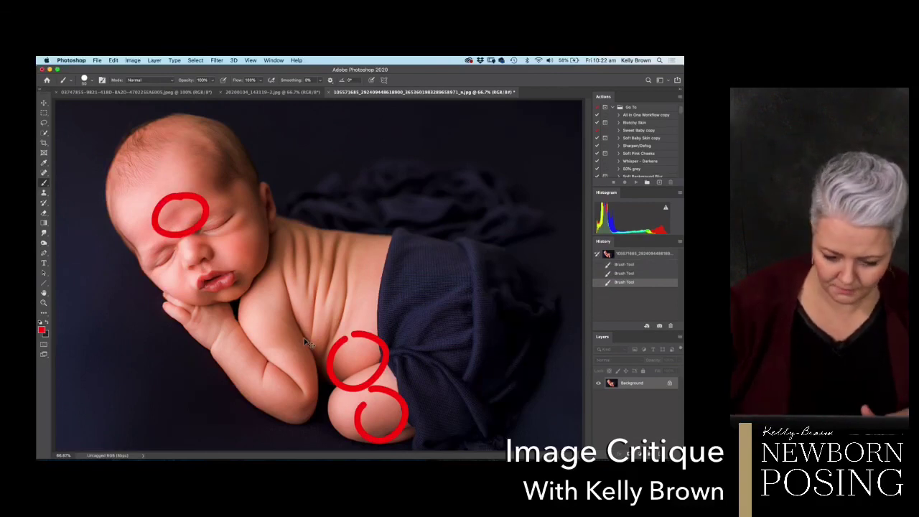
Examine the baby's face and the circled brow area up close, and revert the photo to its original state.
{"action": "key", "text": "super+equal"}
{"action": "key", "text": "super+equal"}
{"action": "scroll", "coordinate": [278, 315], "scroll_direction": "left", "scroll_amount": 10}
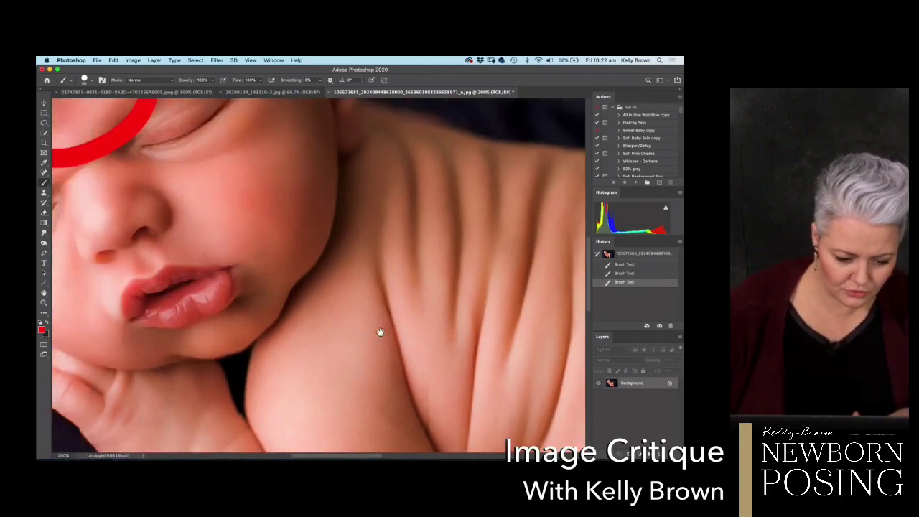
{"action": "scroll", "coordinate": [391, 252], "scroll_direction": "left", "scroll_amount": 3}
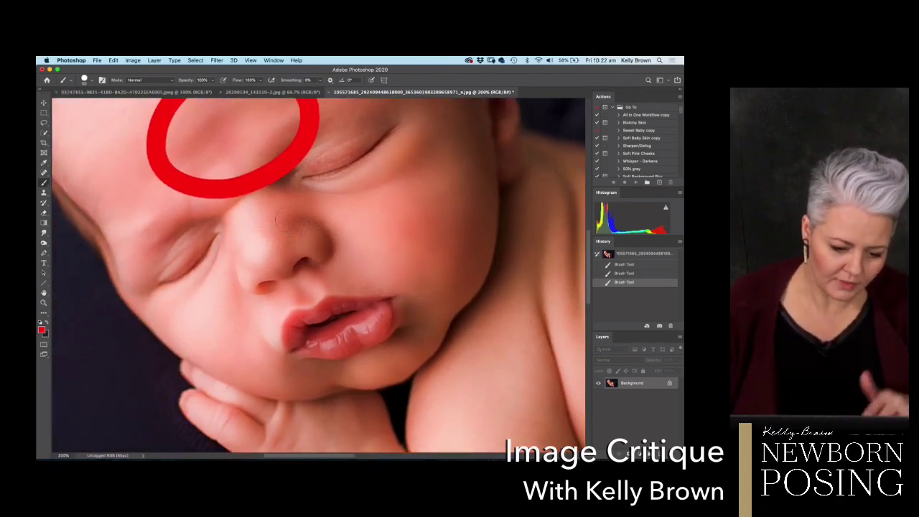
{"action": "scroll", "coordinate": [338, 268], "scroll_direction": "up", "scroll_amount": 5}
{"action": "scroll", "coordinate": [338, 268], "scroll_direction": "left", "scroll_amount": 6}
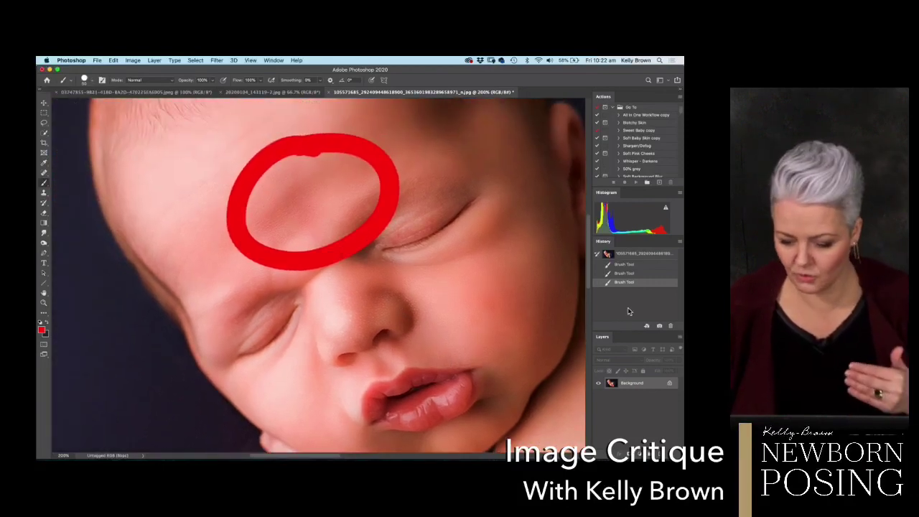
{"action": "left_click", "coordinate": [628, 255]}
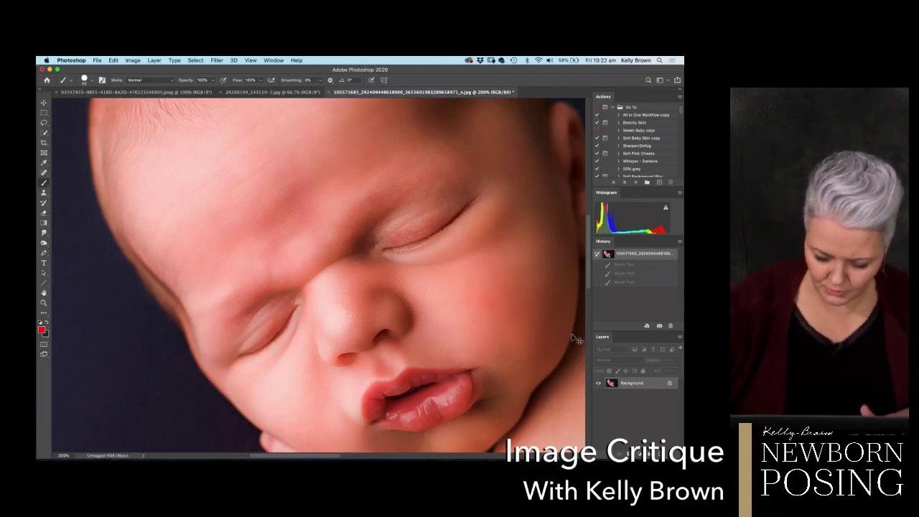
Outline the baby's knee and lower leg in red, and draw then undo a line beneath the cheek.
{"action": "key", "text": "super+minus"}
{"action": "key", "text": "super+minus"}
{"action": "key", "text": "super+minus"}
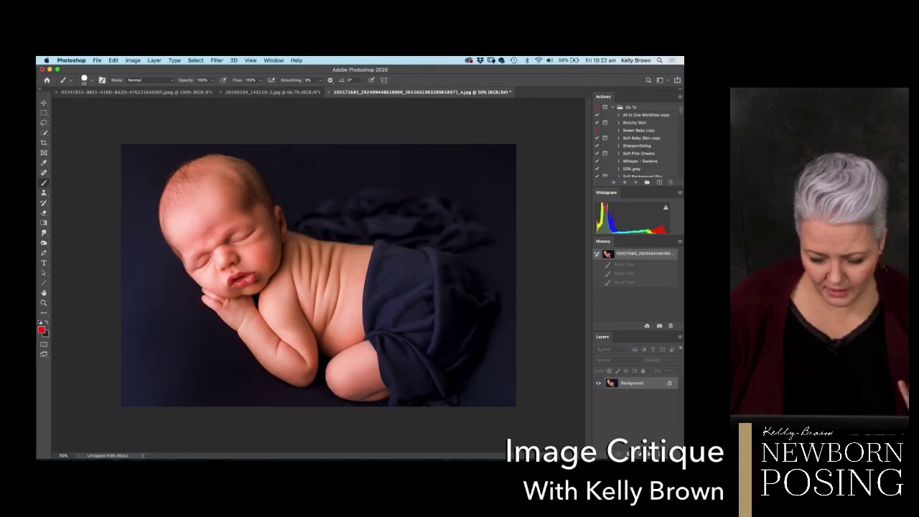
{"action": "mouse_move", "coordinate": [362, 359]}
{"action": "left_mouse_down"}
{"action": "mouse_move", "coordinate": [365, 394]}
{"action": "mouse_move", "coordinate": [394, 393]}
{"action": "left_mouse_up"}
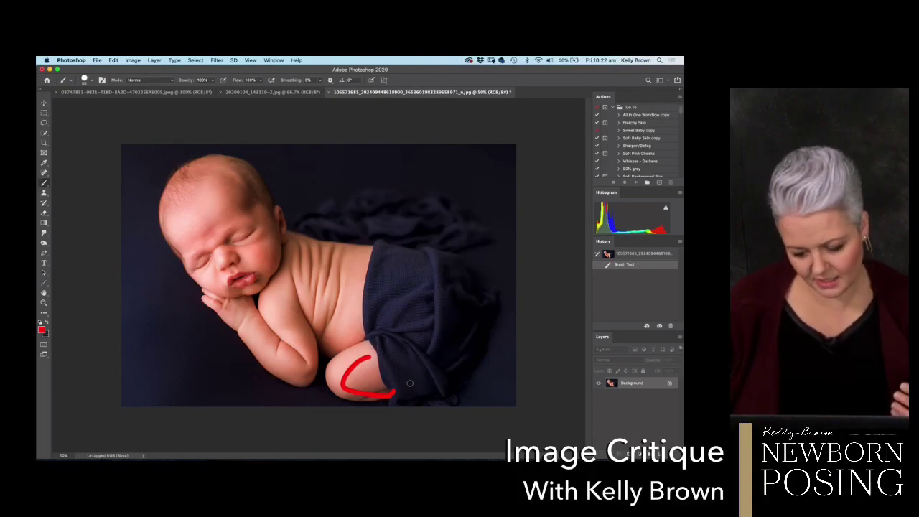
{"action": "left_click_drag", "start_coordinate": [394, 392], "coordinate": [443, 372]}
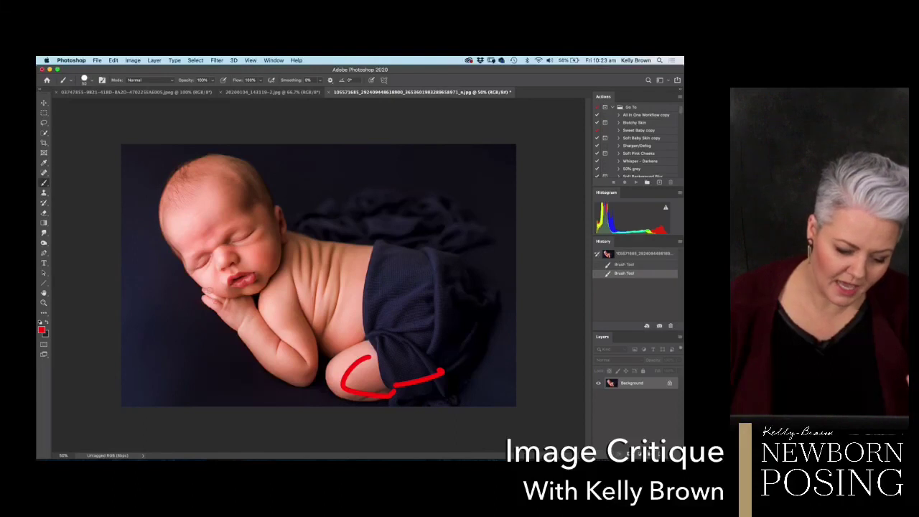
{"action": "left_click_drag", "start_coordinate": [187, 276], "coordinate": [245, 306]}
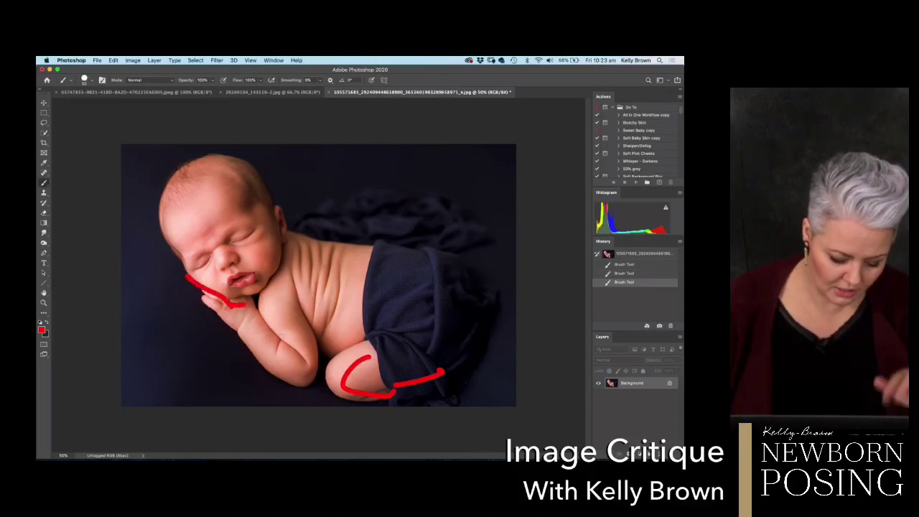
{"action": "key", "text": "super+z"}
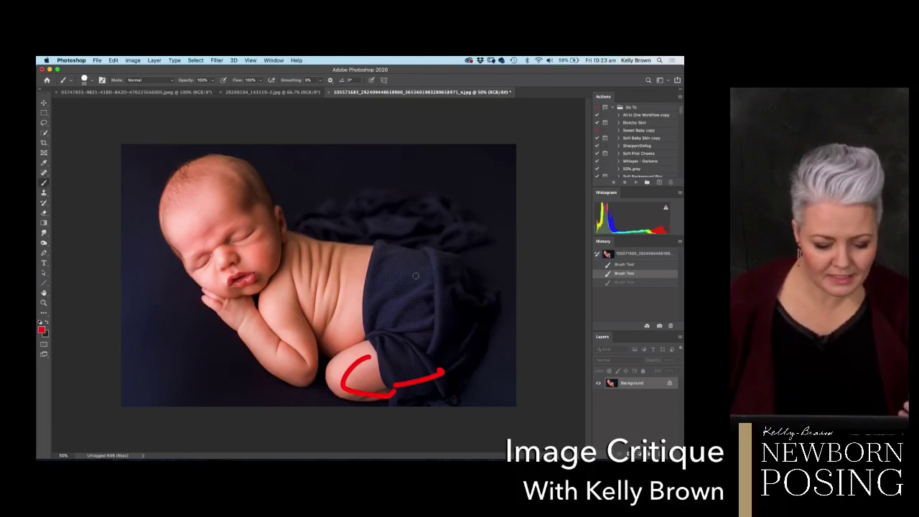
Draw red lines over the navy wrap along the hip and above the knee, and close the photo without saving.
{"action": "mouse_move", "coordinate": [386, 256]}
{"action": "left_mouse_down"}
{"action": "mouse_move", "coordinate": [398, 343]}
{"action": "mouse_move", "coordinate": [375, 359]}
{"action": "left_mouse_up"}
{"action": "left_click_drag", "start_coordinate": [376, 327], "coordinate": [366, 361]}
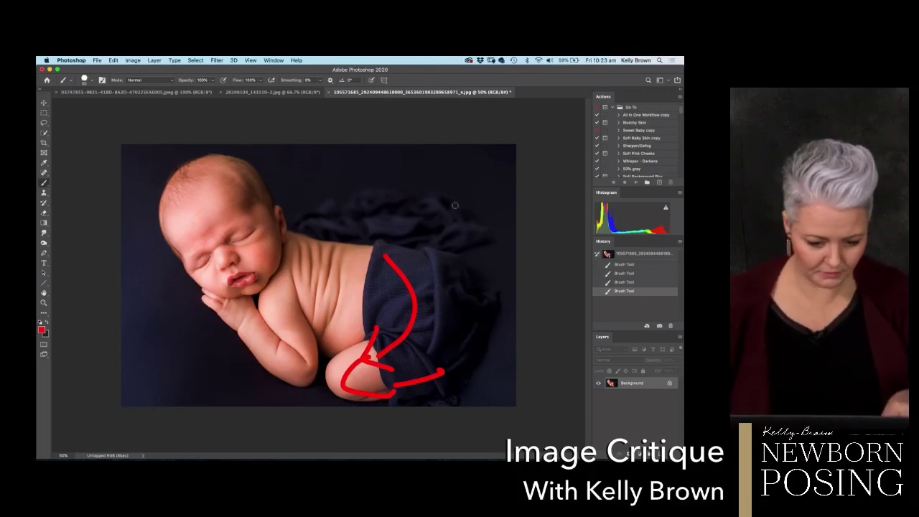
{"action": "key", "text": "super+w"}
{"action": "left_click", "coordinate": [334, 199]}
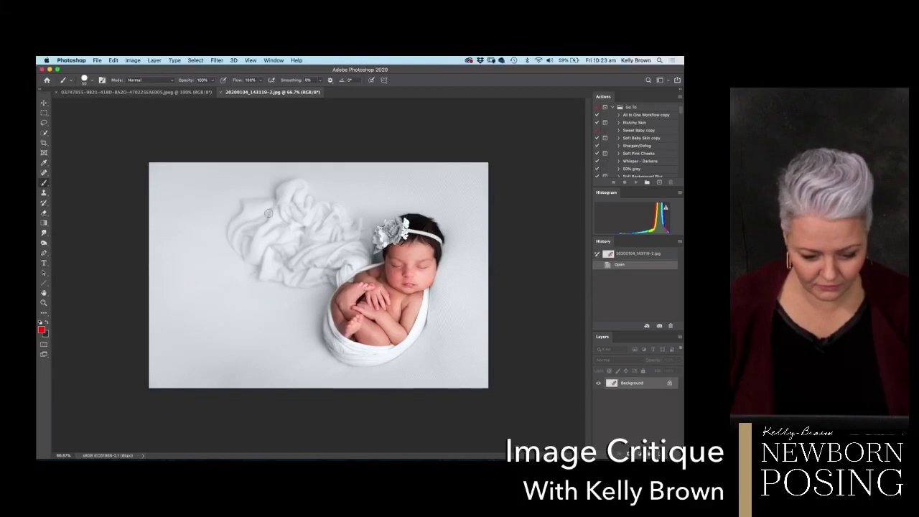
Circle the loose white fabric, mark lines and loops across the empty backdrop in red, and revert the photo to its original state.
{"action": "mouse_move", "coordinate": [291, 185]}
{"action": "left_mouse_down"}
{"action": "mouse_move", "coordinate": [309, 287]}
{"action": "mouse_move", "coordinate": [295, 188]}
{"action": "left_mouse_up"}
{"action": "left_click_drag", "start_coordinate": [224, 201], "coordinate": [191, 163]}
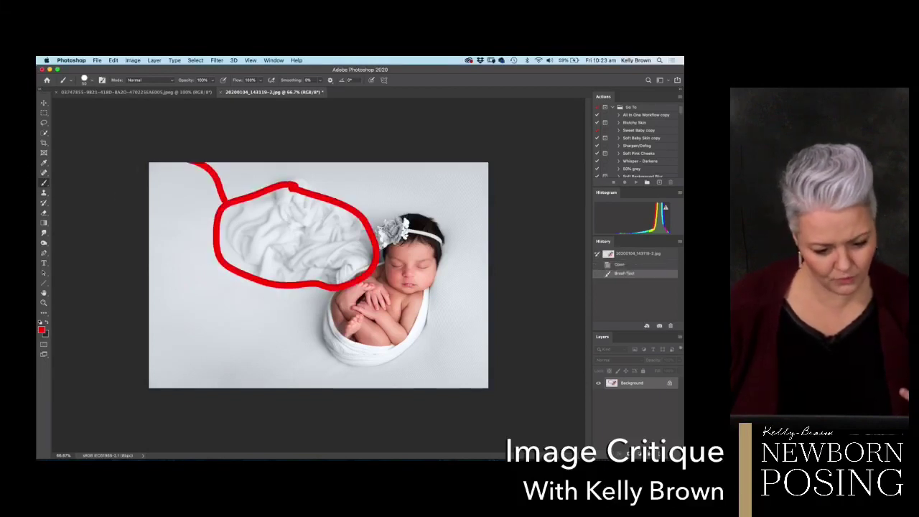
{"action": "mouse_move", "coordinate": [357, 392]}
{"action": "left_mouse_down"}
{"action": "mouse_move", "coordinate": [248, 289]}
{"action": "mouse_move", "coordinate": [269, 267]}
{"action": "mouse_move", "coordinate": [180, 273]}
{"action": "mouse_move", "coordinate": [289, 346]}
{"action": "left_mouse_up"}
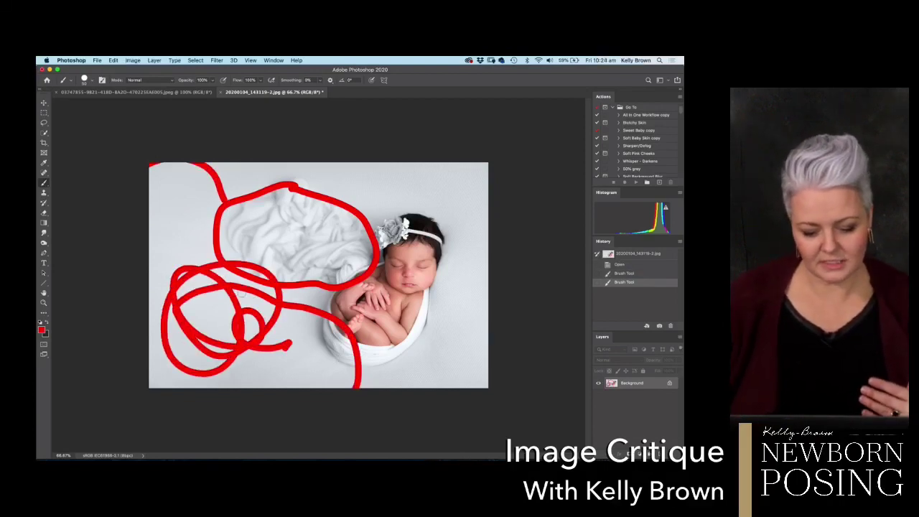
{"action": "left_click", "coordinate": [628, 254]}
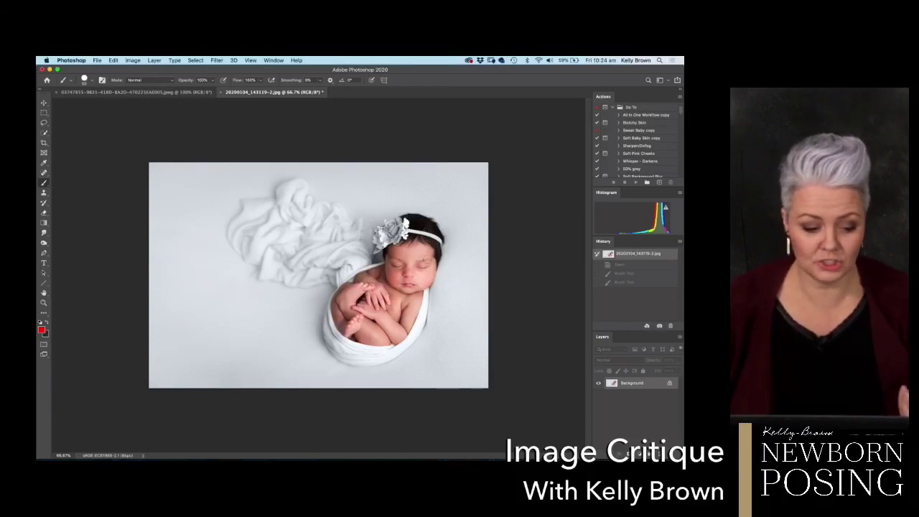
Duplicate the background layer and paint over the loose fabric with the sampled backdrop colour and an enlarged brush.
{"action": "key", "text": "alt+shift+super+n"}
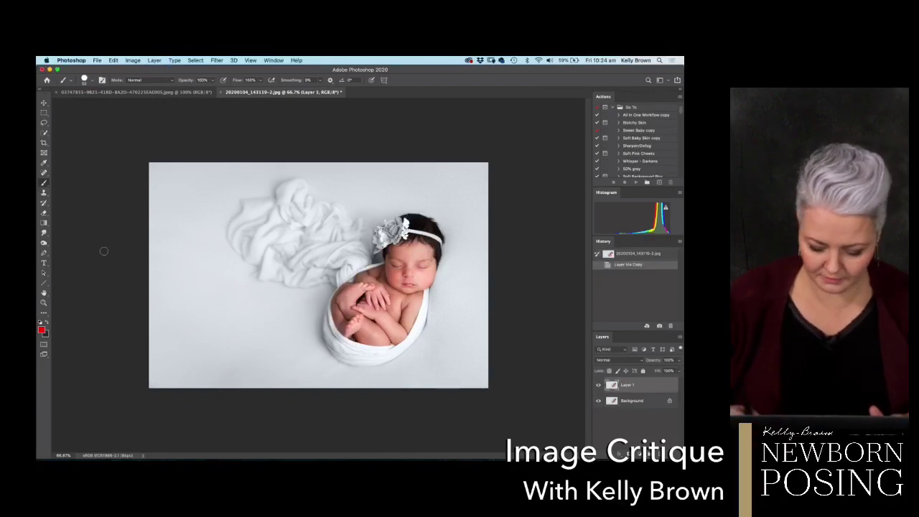
{"action": "left_click", "coordinate": [226, 250], "text": "alt"}
{"action": "mouse_move", "coordinate": [226, 250]}
{"action": "left_mouse_down"}
{"action": "mouse_move", "coordinate": [257, 215]}
{"action": "mouse_move", "coordinate": [222, 239]}
{"action": "mouse_move", "coordinate": [257, 208]}
{"action": "mouse_move", "coordinate": [240, 237]}
{"action": "left_mouse_up"}
{"action": "key", "text": "bracketright"}
{"action": "key", "text": "bracketright"}
{"action": "key", "text": "bracketright"}
{"action": "key", "text": "bracketright"}
{"action": "key", "text": "bracketright"}
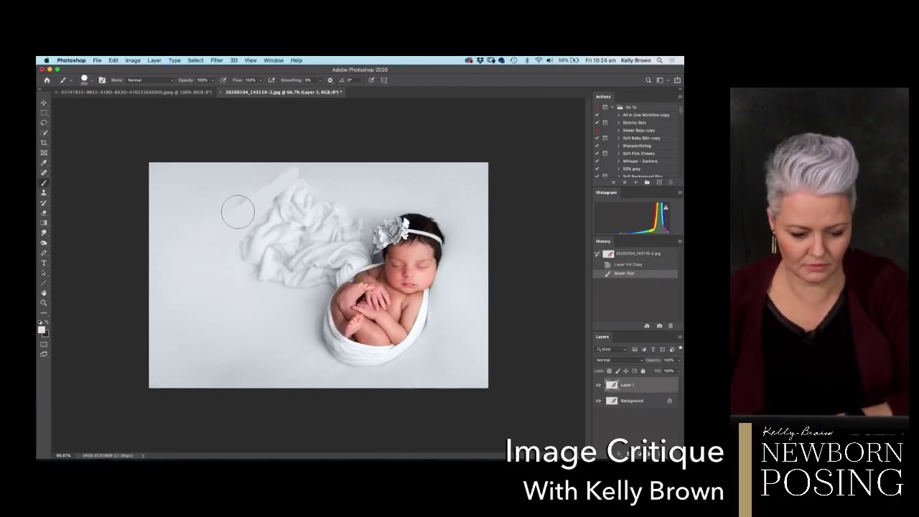
{"action": "mouse_move", "coordinate": [246, 201]}
{"action": "left_mouse_down"}
{"action": "mouse_move", "coordinate": [274, 185]}
{"action": "mouse_move", "coordinate": [246, 235]}
{"action": "mouse_move", "coordinate": [302, 205]}
{"action": "mouse_move", "coordinate": [258, 279]}
{"action": "mouse_move", "coordinate": [318, 234]}
{"action": "mouse_move", "coordinate": [290, 274]}
{"action": "mouse_move", "coordinate": [326, 258]}
{"action": "mouse_move", "coordinate": [323, 270]}
{"action": "mouse_move", "coordinate": [352, 248]}
{"action": "mouse_move", "coordinate": [351, 219]}
{"action": "mouse_move", "coordinate": [352, 251]}
{"action": "mouse_move", "coordinate": [321, 281]}
{"action": "mouse_move", "coordinate": [355, 214]}
{"action": "mouse_move", "coordinate": [351, 190]}
{"action": "mouse_move", "coordinate": [343, 163]}
{"action": "left_mouse_up"}
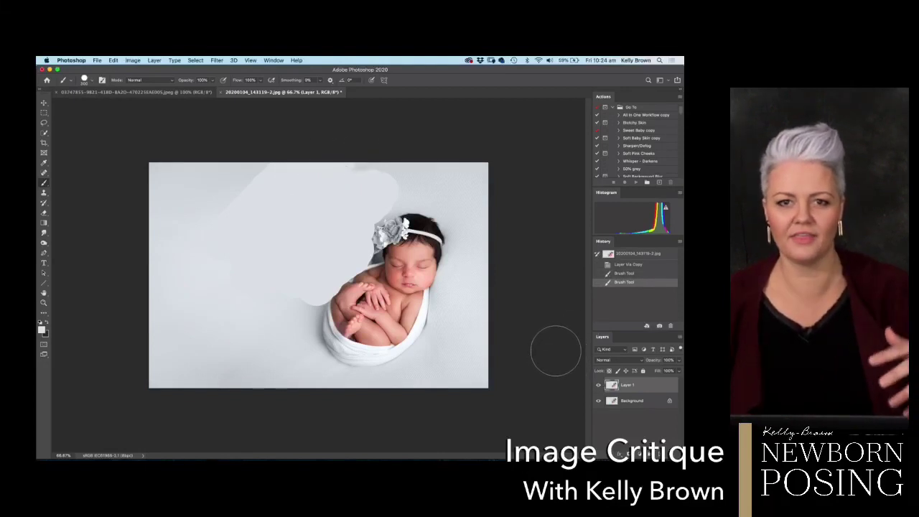
Hide and delete the painted layer copy, and set the foreground colour to red.
{"action": "left_click", "coordinate": [598, 385]}
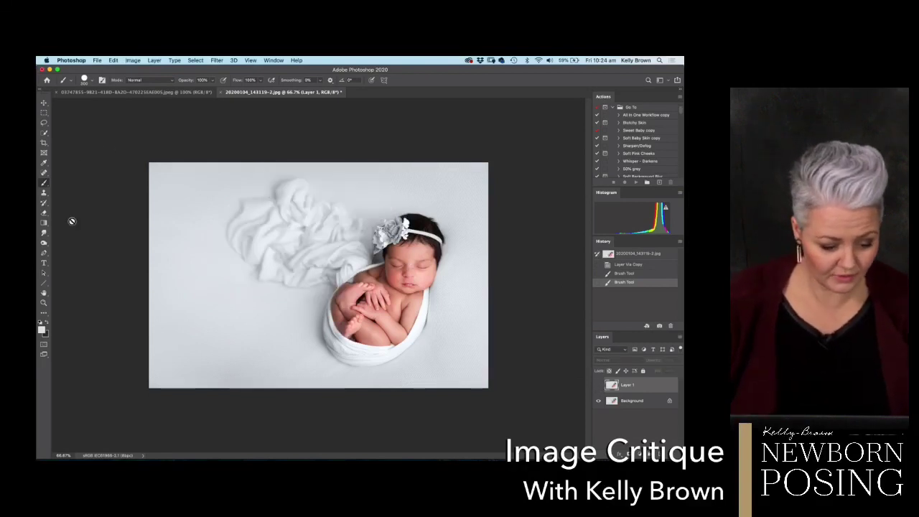
{"action": "left_click", "coordinate": [42, 325]}
{"action": "left_click", "coordinate": [555, 86]}
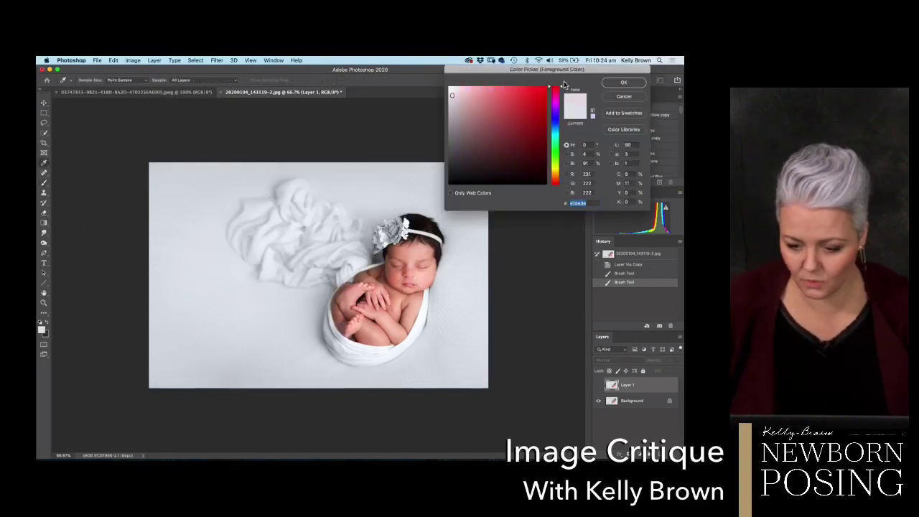
{"action": "left_click", "coordinate": [545, 87]}
{"action": "left_click", "coordinate": [622, 83]}
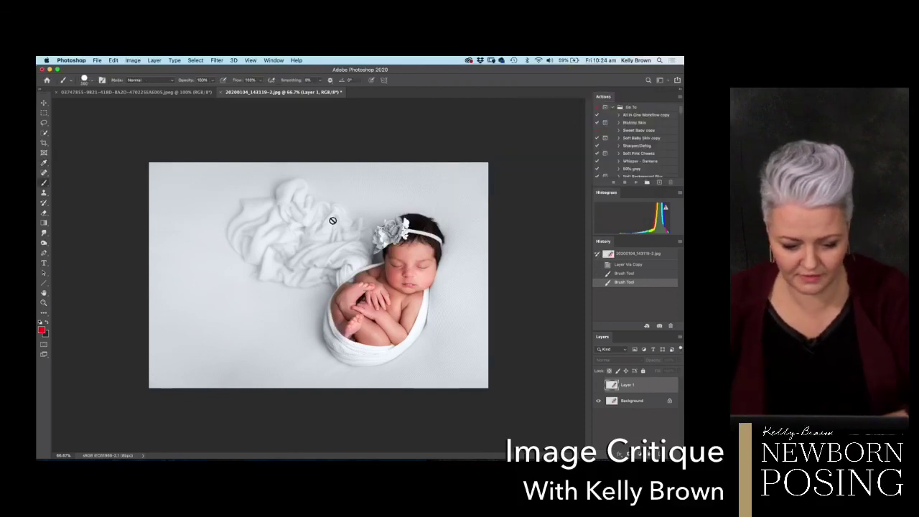
{"action": "left_click_drag", "start_coordinate": [612, 387], "coordinate": [677, 454]}
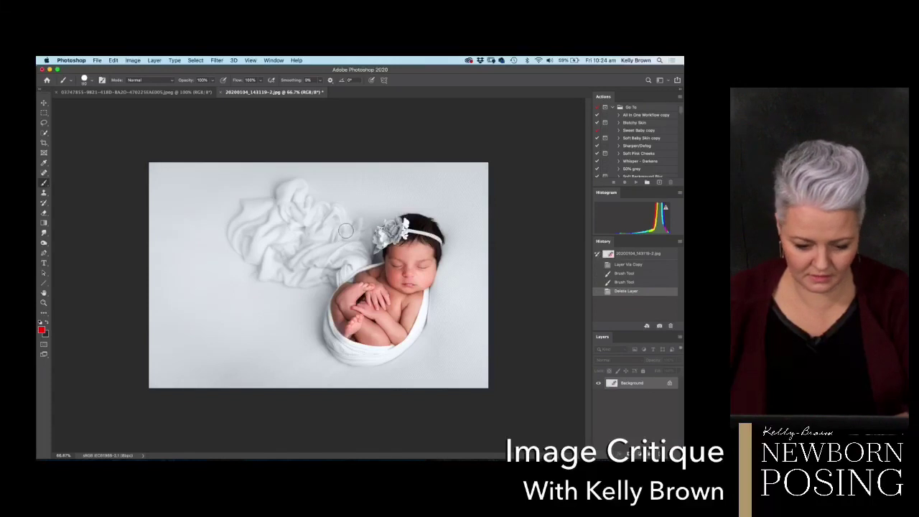
Circle the loose fabric and the wrapped baby in red, then the baby alone, clearing the marks after each pass.
{"action": "mouse_move", "coordinate": [308, 183]}
{"action": "left_mouse_down"}
{"action": "mouse_move", "coordinate": [264, 192]}
{"action": "mouse_move", "coordinate": [227, 224]}
{"action": "mouse_move", "coordinate": [271, 279]}
{"action": "mouse_move", "coordinate": [349, 280]}
{"action": "mouse_move", "coordinate": [372, 256]}
{"action": "mouse_move", "coordinate": [367, 219]}
{"action": "mouse_move", "coordinate": [305, 181]}
{"action": "left_mouse_up"}
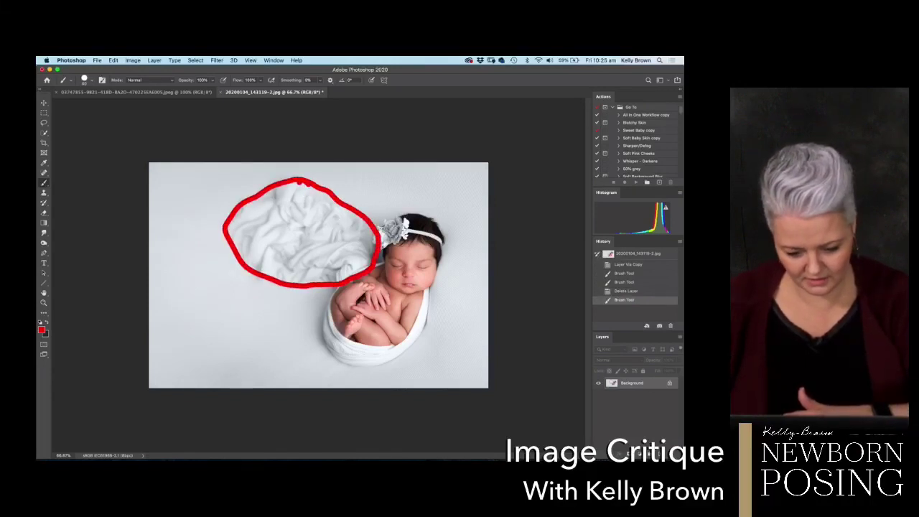
{"action": "mouse_move", "coordinate": [336, 289]}
{"action": "left_mouse_down"}
{"action": "mouse_move", "coordinate": [316, 332]}
{"action": "mouse_move", "coordinate": [395, 359]}
{"action": "mouse_move", "coordinate": [439, 280]}
{"action": "mouse_move", "coordinate": [426, 211]}
{"action": "mouse_move", "coordinate": [379, 247]}
{"action": "left_mouse_up"}
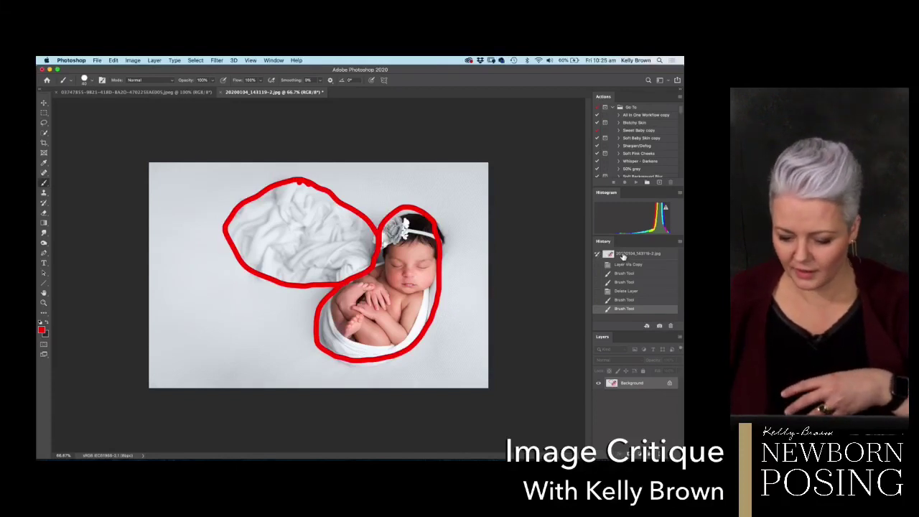
{"action": "left_click", "coordinate": [623, 255]}
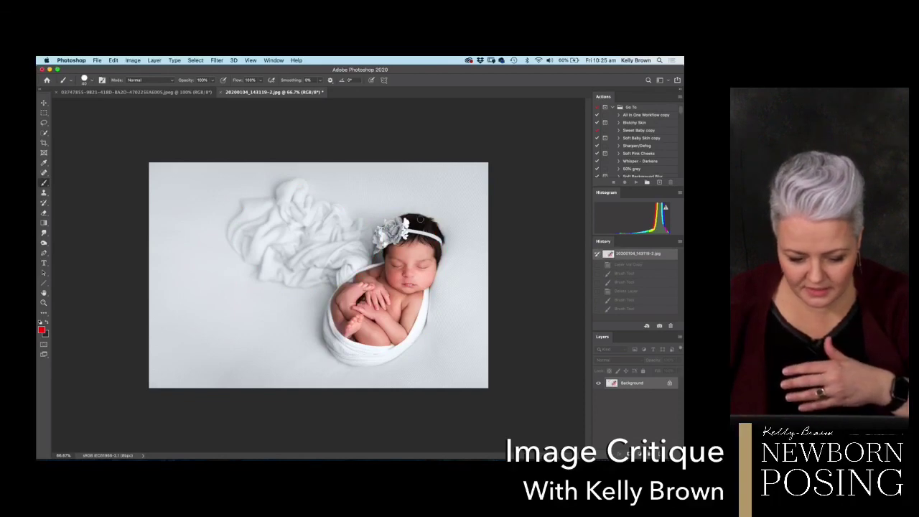
{"action": "mouse_move", "coordinate": [420, 218]}
{"action": "left_mouse_down"}
{"action": "mouse_move", "coordinate": [338, 291]}
{"action": "mouse_move", "coordinate": [380, 363]}
{"action": "mouse_move", "coordinate": [440, 214]}
{"action": "mouse_move", "coordinate": [402, 212]}
{"action": "left_mouse_up"}
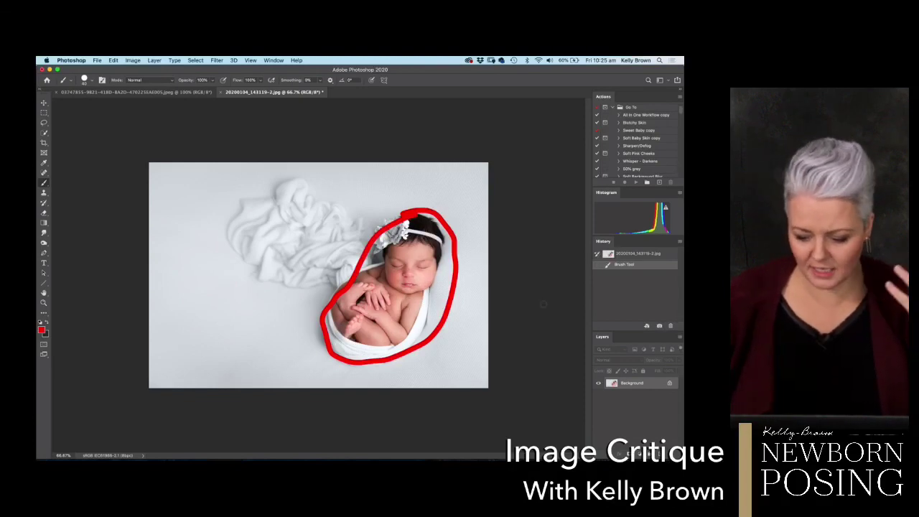
{"action": "key", "text": "ctrl+z"}
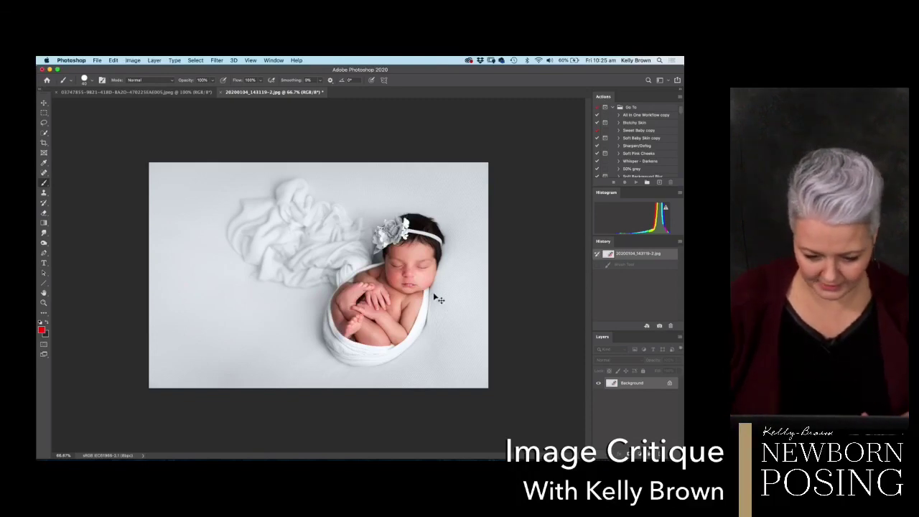
Circle the area under the baby's nose, the thumb and a fingertip in red, and mark the curve of the wrist.
{"action": "scroll", "coordinate": [438, 298], "scroll_direction": "up", "scroll_amount": 5}
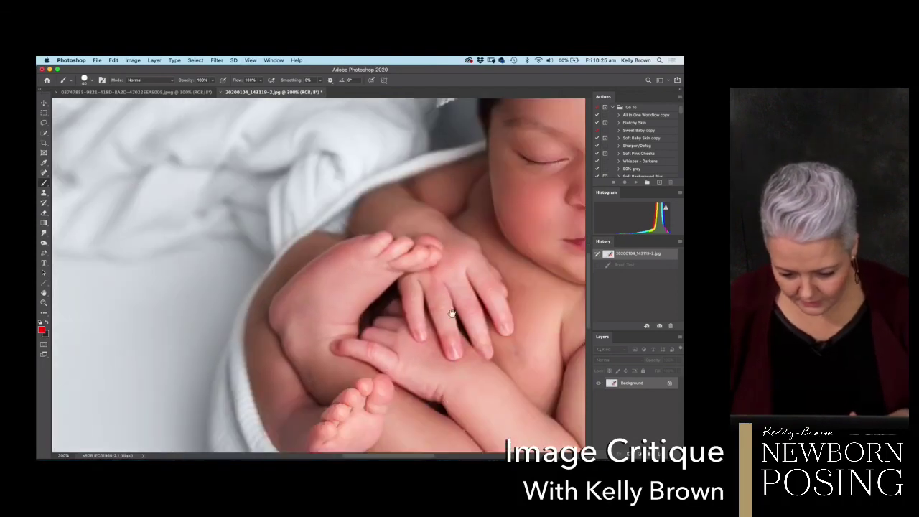
{"action": "left_click_drag", "start_coordinate": [450, 314], "coordinate": [276, 293]}
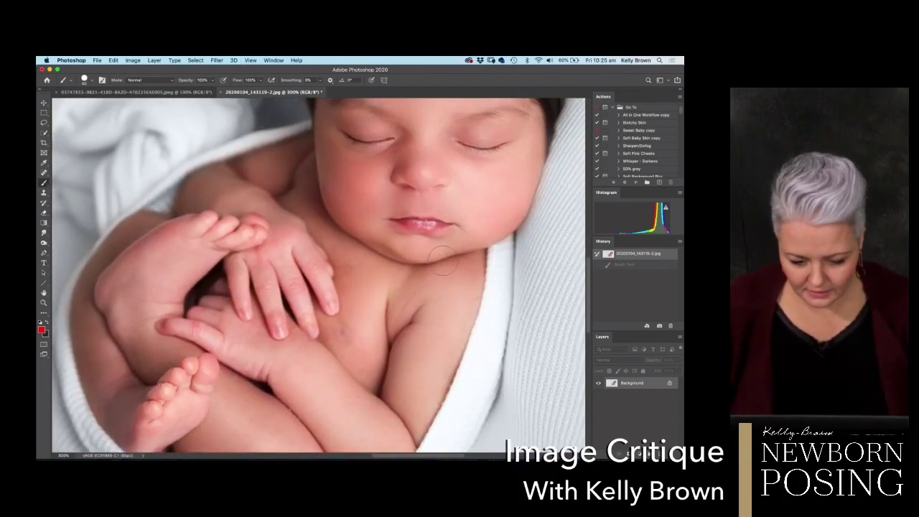
{"action": "scroll", "coordinate": [431, 312], "scroll_direction": "up", "scroll_amount": 2}
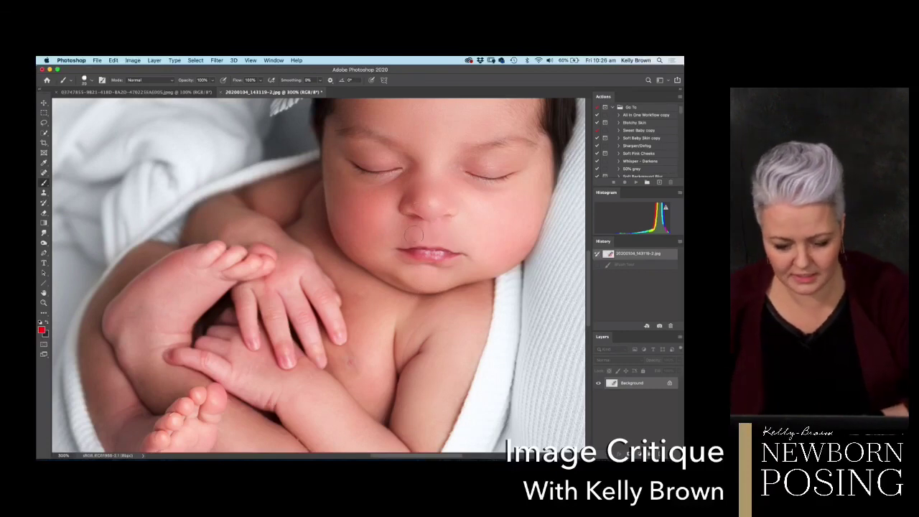
{"action": "mouse_move", "coordinate": [410, 210]}
{"action": "left_mouse_down"}
{"action": "mouse_move", "coordinate": [394, 237]}
{"action": "mouse_move", "coordinate": [435, 209]}
{"action": "left_mouse_up"}
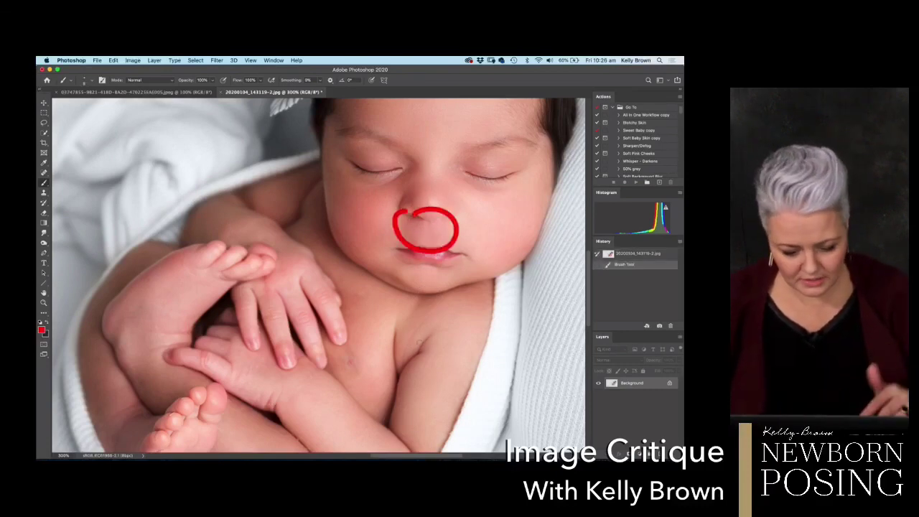
{"action": "left_click_drag", "start_coordinate": [334, 309], "coordinate": [352, 239]}
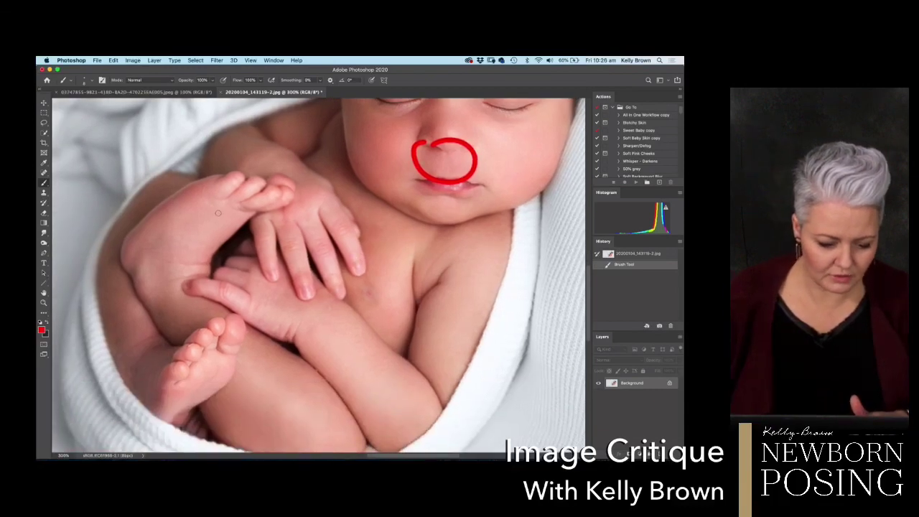
{"action": "mouse_move", "coordinate": [215, 273]}
{"action": "left_mouse_down"}
{"action": "mouse_move", "coordinate": [188, 298]}
{"action": "mouse_move", "coordinate": [231, 284]}
{"action": "left_mouse_up"}
{"action": "left_click_drag", "start_coordinate": [237, 309], "coordinate": [266, 301]}
{"action": "left_click_drag", "start_coordinate": [300, 273], "coordinate": [296, 276]}
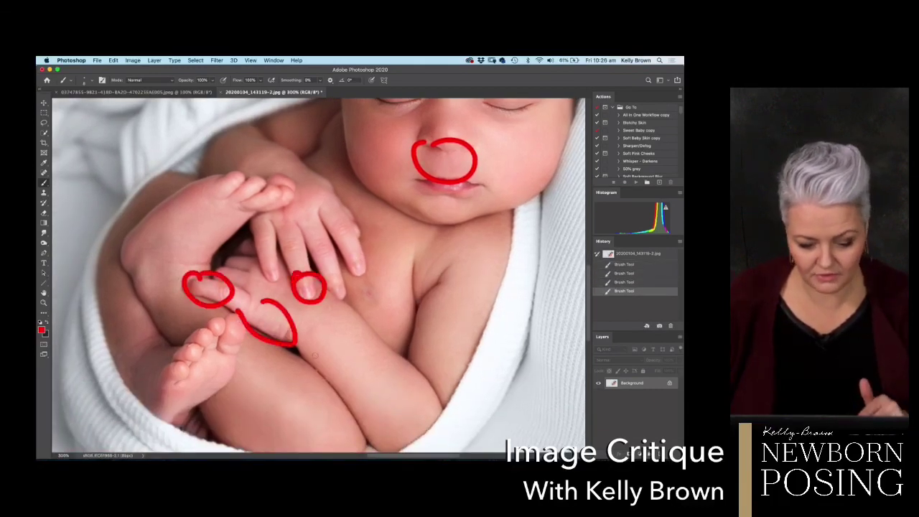
View the marked photo of the white-wrapped baby as a whole and close it without saving.
{"action": "key", "text": "super+0"}
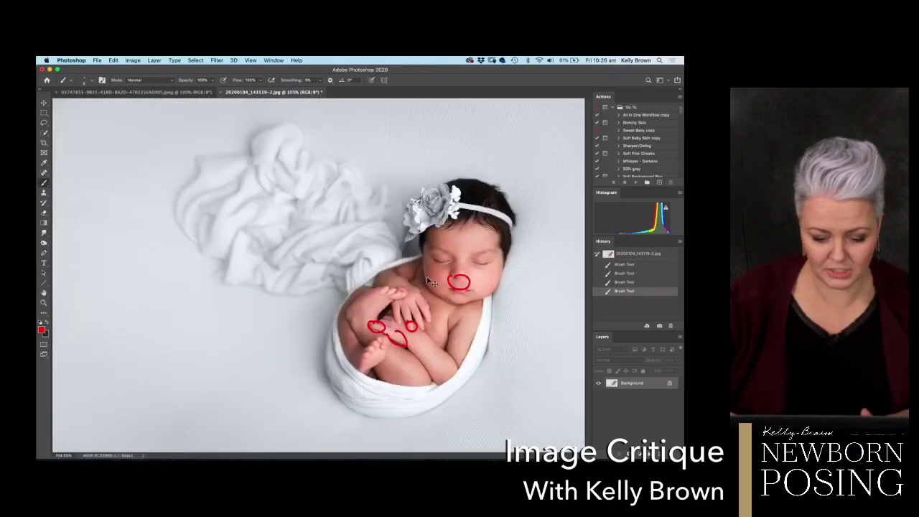
{"action": "key", "text": "super+minus"}
{"action": "key", "text": "super+minus"}
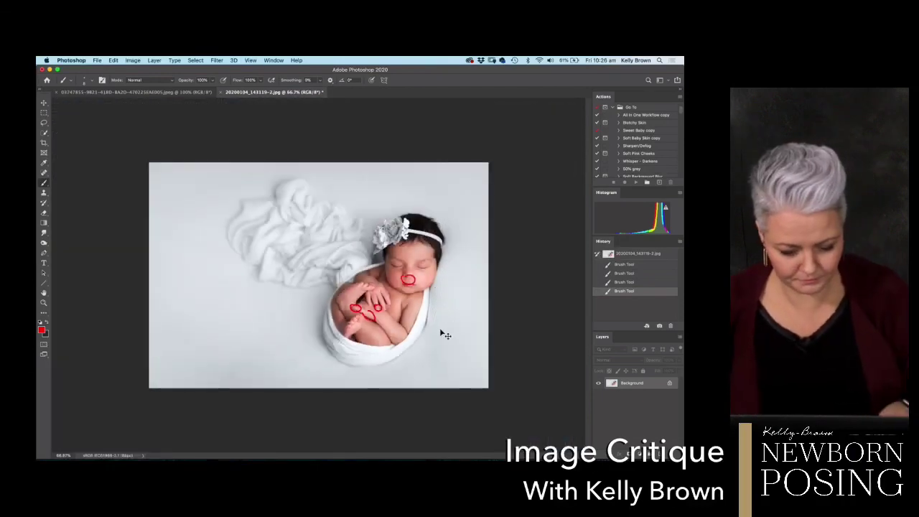
{"action": "key", "text": "super+w"}
{"action": "key", "text": "super+d"}
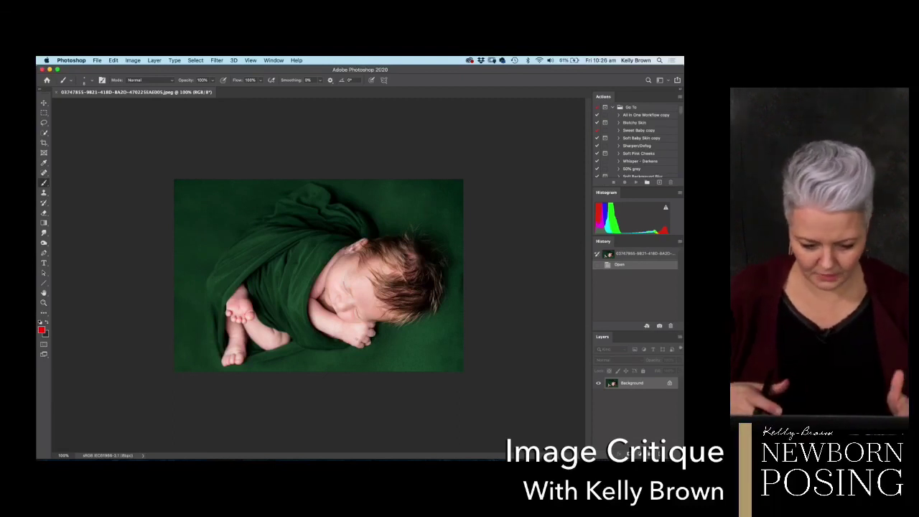
Duplicate the green-wrapped baby photo onto a new layer and flip the copy both horizontally and vertically.
{"action": "key", "text": "super+j"}
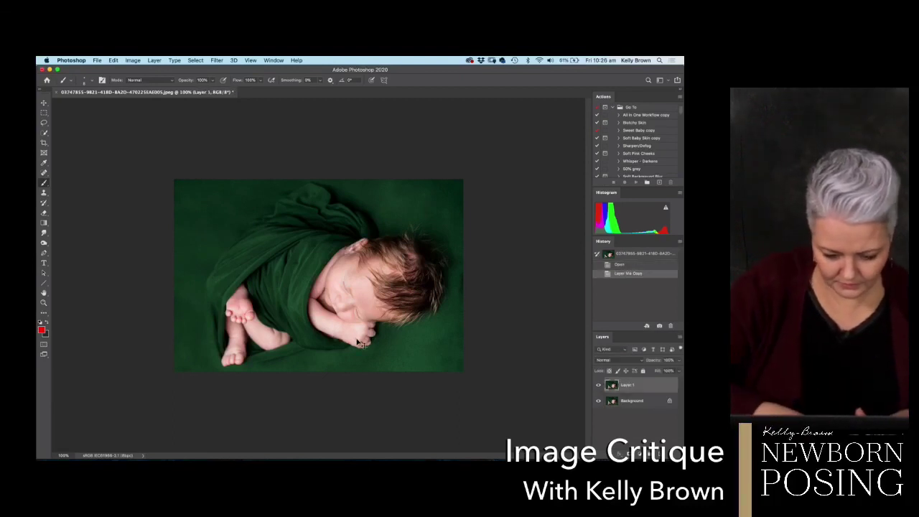
{"action": "key", "text": "super+t"}
{"action": "right_click", "coordinate": [384, 327]}
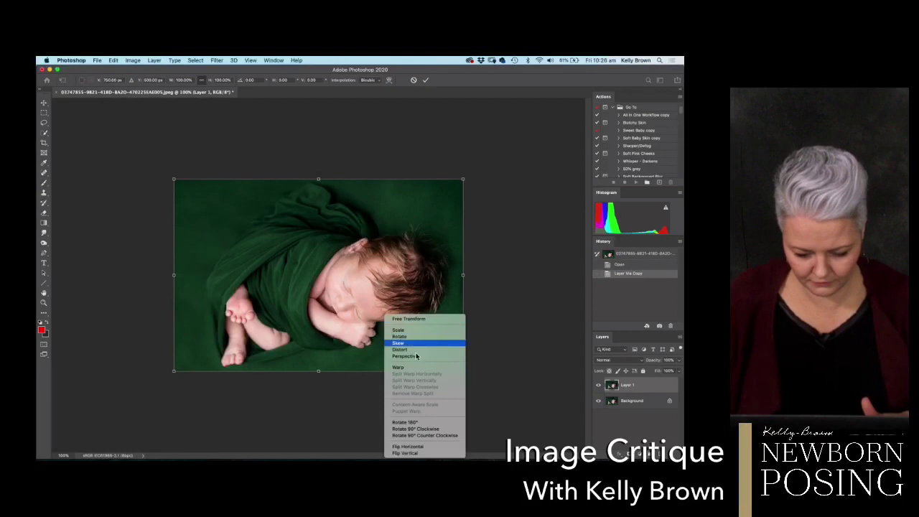
{"action": "left_click", "coordinate": [413, 444]}
{"action": "right_click", "coordinate": [326, 316]}
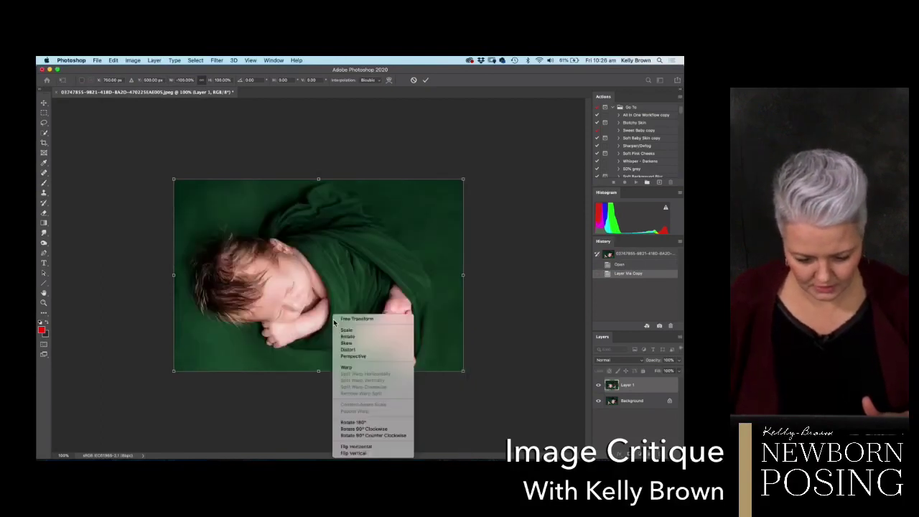
{"action": "left_click", "coordinate": [357, 456]}
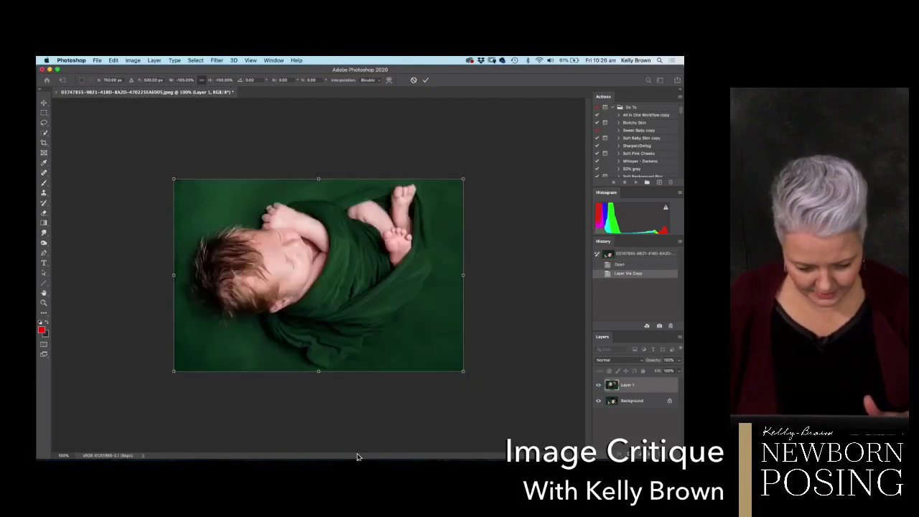
Rotate the flipped copy clockwise so the head sits above the feet, shrink it slightly, reposition it and apply the transform.
{"action": "left_click_drag", "start_coordinate": [486, 297], "coordinate": [476, 345]}
{"action": "left_click_drag", "start_coordinate": [387, 374], "coordinate": [382, 381]}
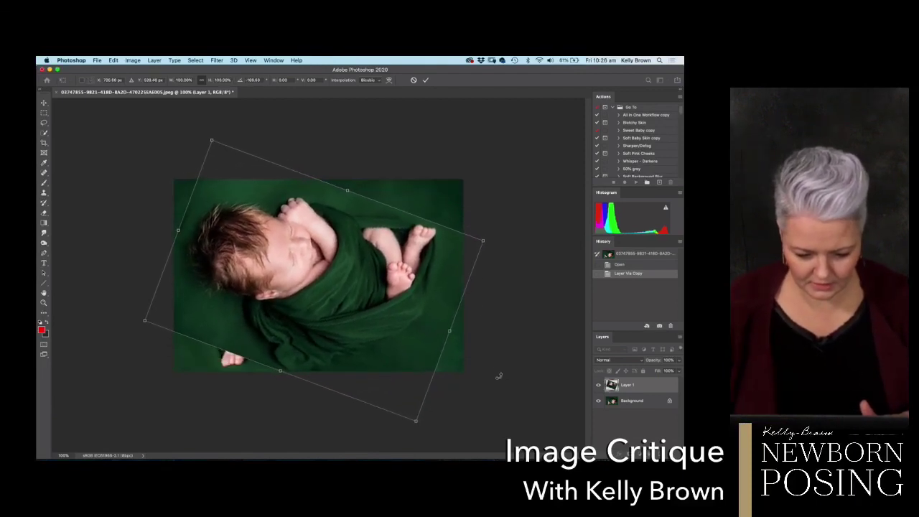
{"action": "left_click_drag", "start_coordinate": [498, 376], "coordinate": [474, 391]}
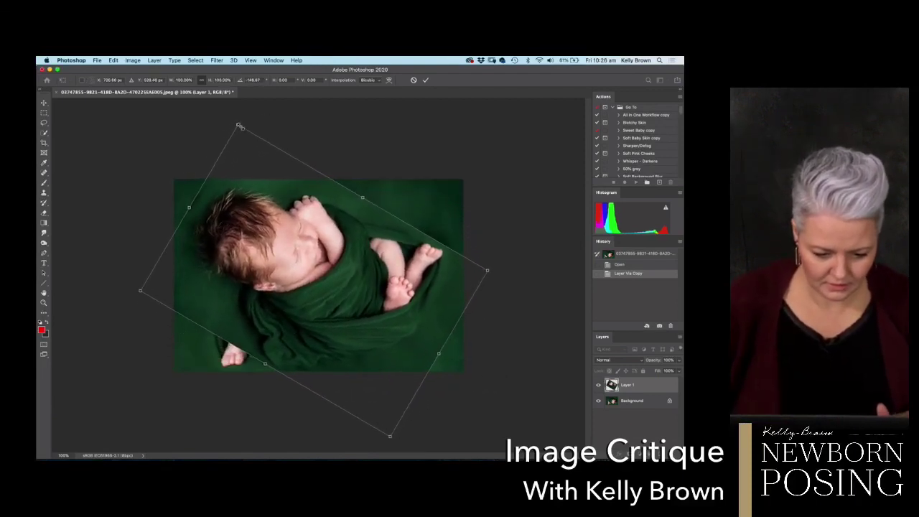
{"action": "left_click_drag", "start_coordinate": [239, 126], "coordinate": [270, 133]}
{"action": "mouse_move", "coordinate": [338, 268]}
{"action": "left_mouse_down"}
{"action": "mouse_move", "coordinate": [341, 257]}
{"action": "mouse_move", "coordinate": [334, 263]}
{"action": "left_mouse_up"}
{"action": "key", "text": "Return"}
{"action": "key", "text": "b"}
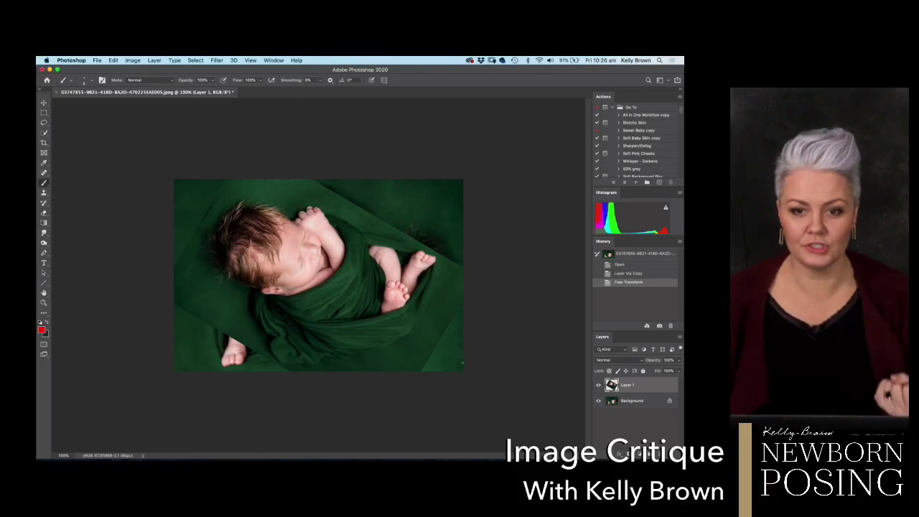
Compare the rotated copy with the original by toggling its layer's visibility, and inspect the baby's face and wrap up close.
{"action": "left_click", "coordinate": [599, 385]}
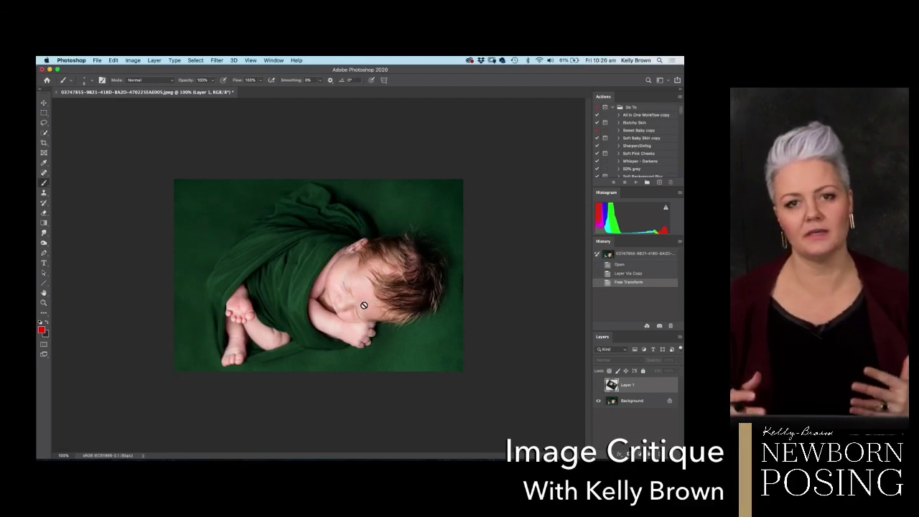
{"action": "left_click", "coordinate": [598, 387]}
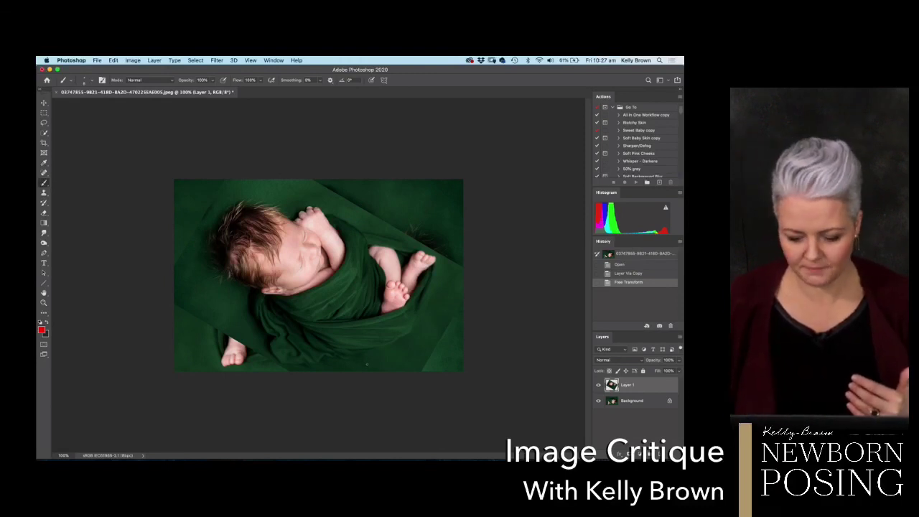
{"action": "key", "text": "c"}
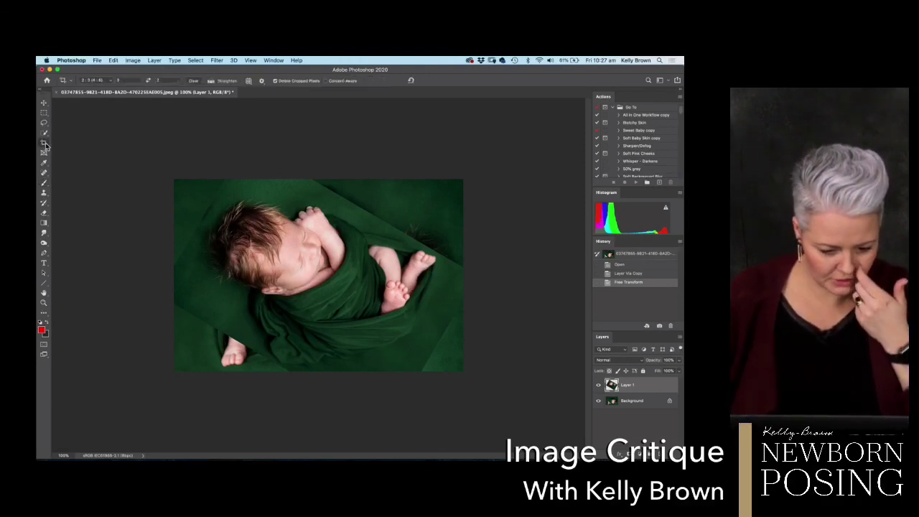
{"action": "left_click", "coordinate": [364, 309]}
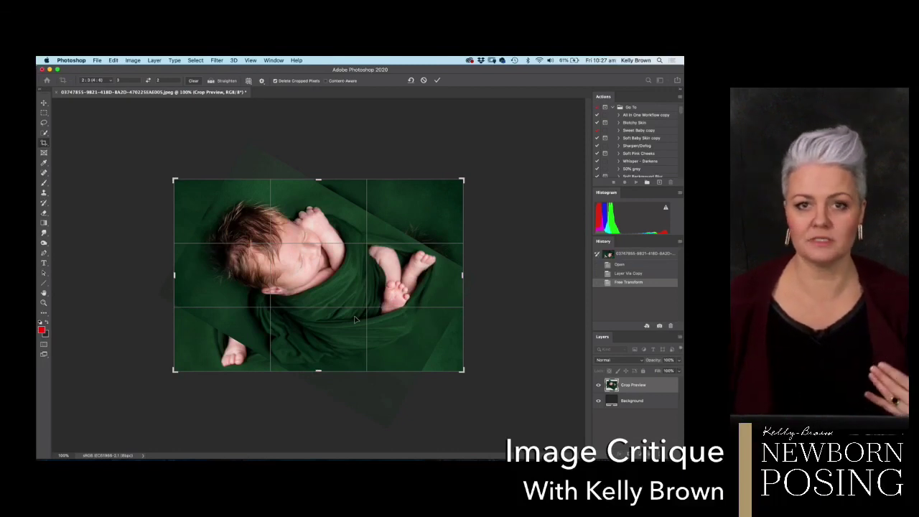
{"action": "left_click", "coordinate": [436, 80]}
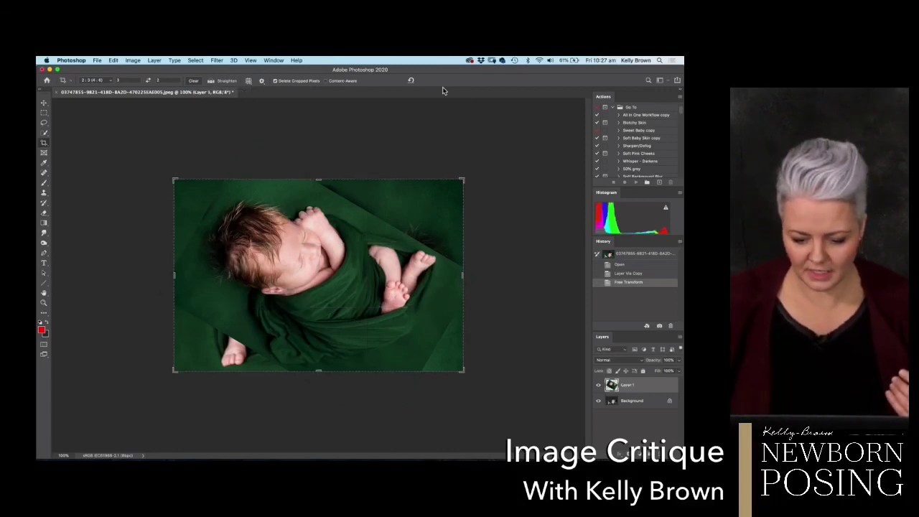
{"action": "left_click", "coordinate": [598, 385]}
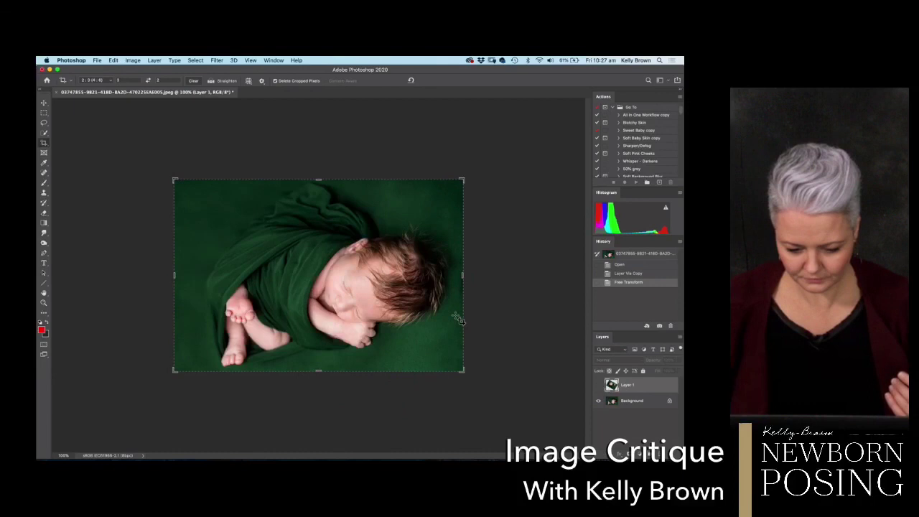
{"action": "left_click", "coordinate": [263, 248]}
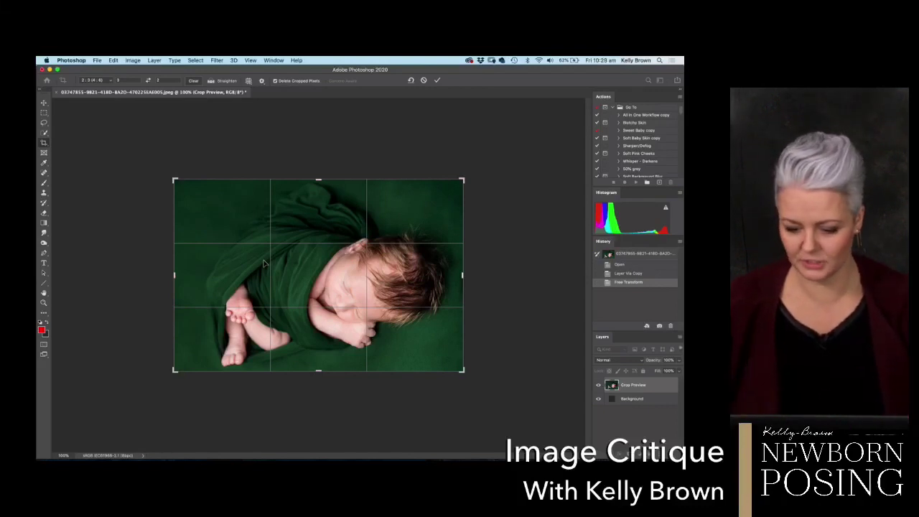
{"action": "left_click", "coordinate": [423, 81]}
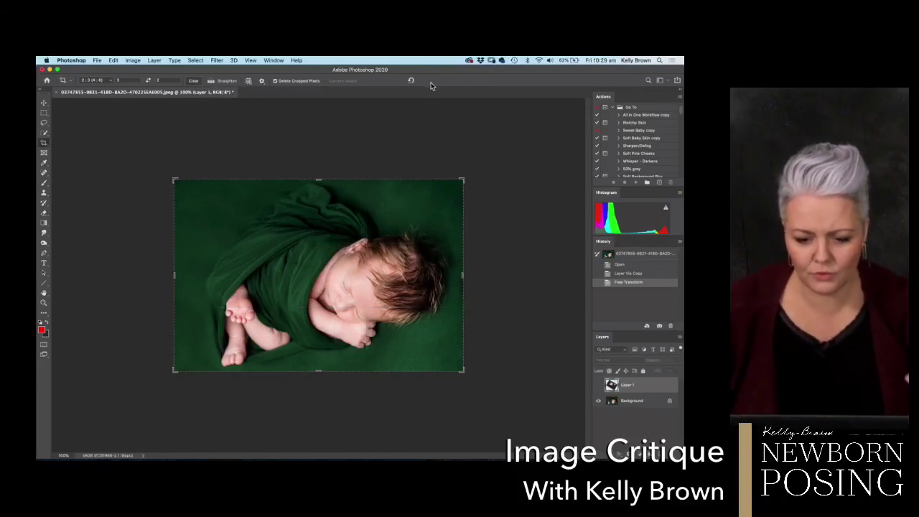
{"action": "left_click", "coordinate": [599, 386]}
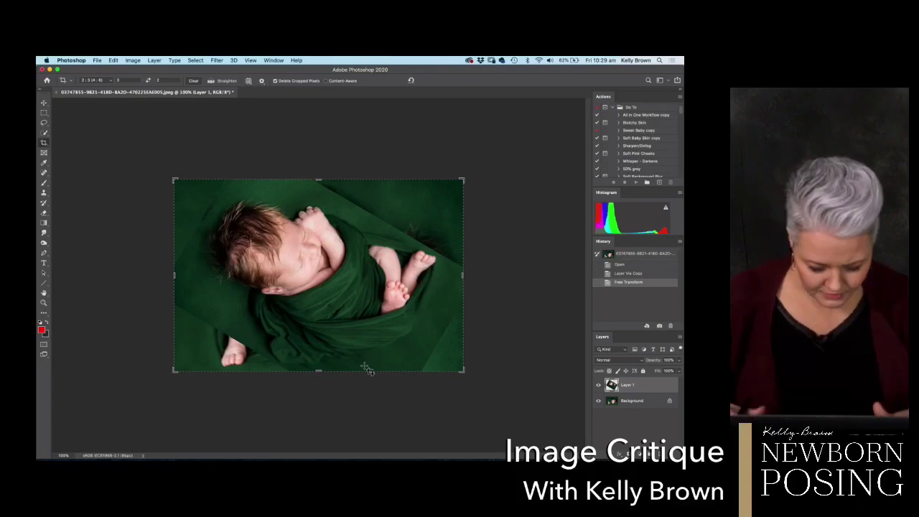
{"action": "key", "text": "super+equal"}
{"action": "key", "text": "super+equal"}
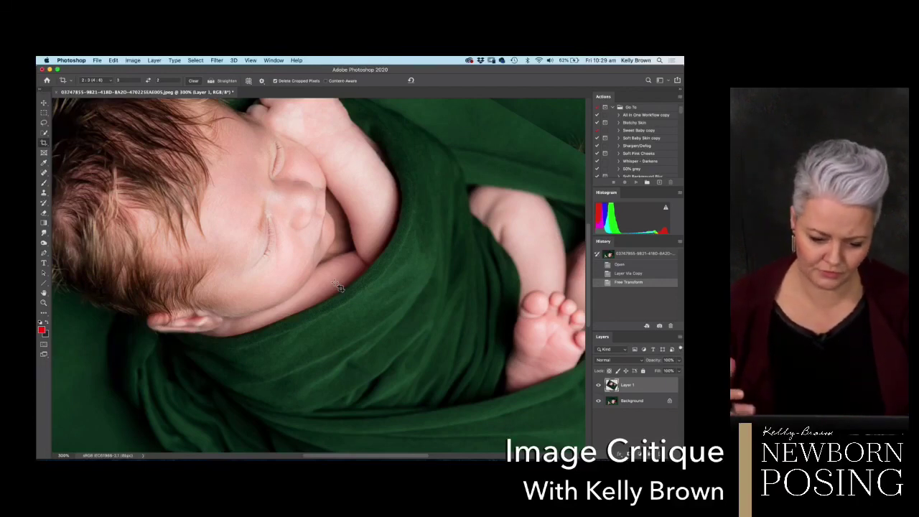
{"action": "key", "text": "super+minus"}
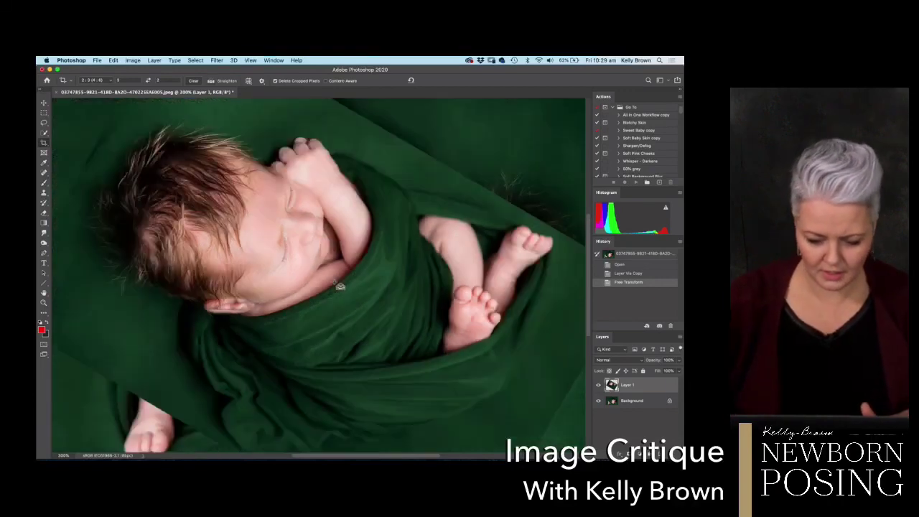
{"action": "key", "text": "super+minus"}
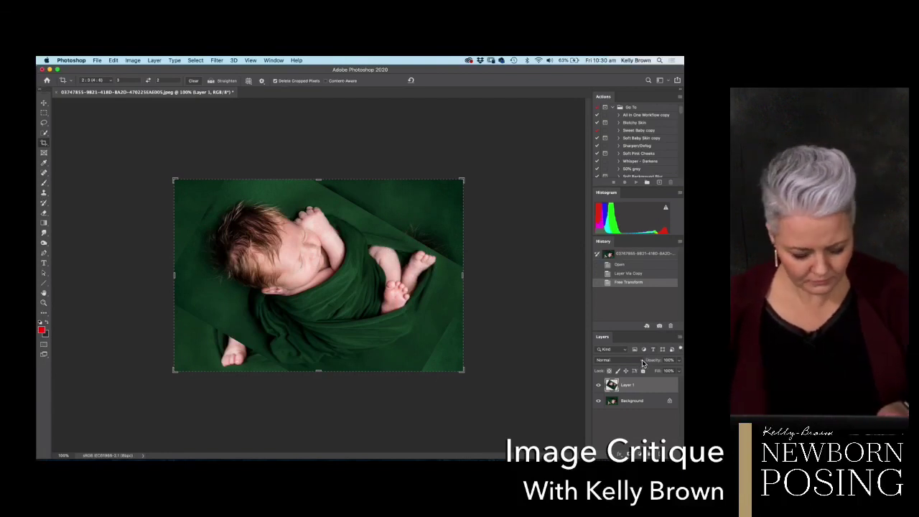
Merge the visible layers and circle the baby's head in red with the Brush tool.
{"action": "key", "text": "super+shift+e"}
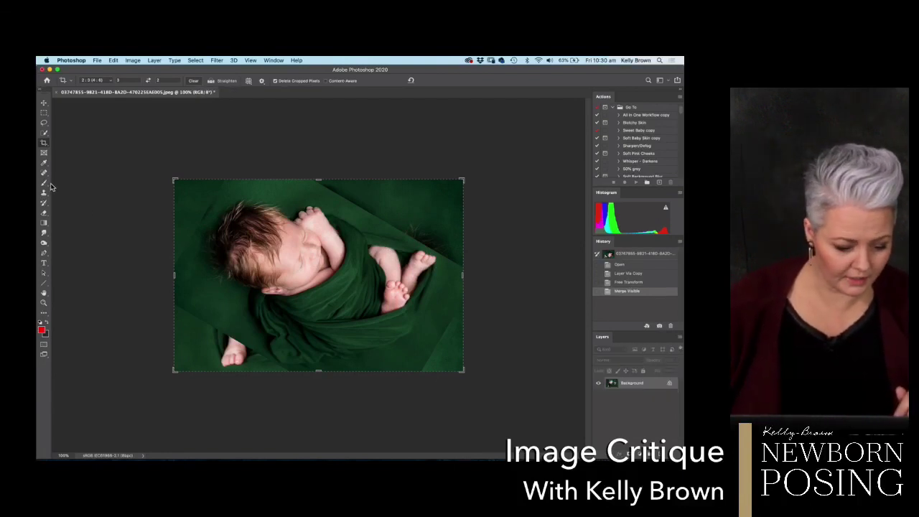
{"action": "left_click", "coordinate": [44, 183]}
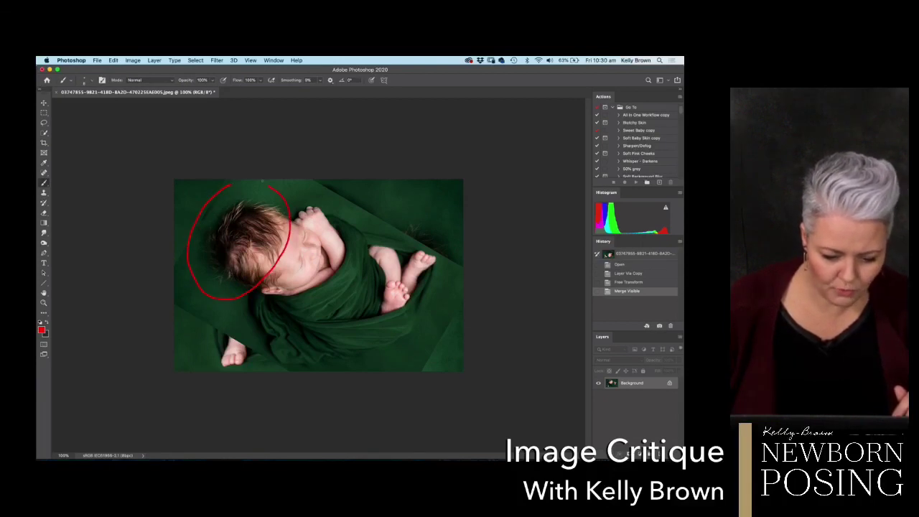
{"action": "left_click_drag", "start_coordinate": [224, 204], "coordinate": [250, 290]}
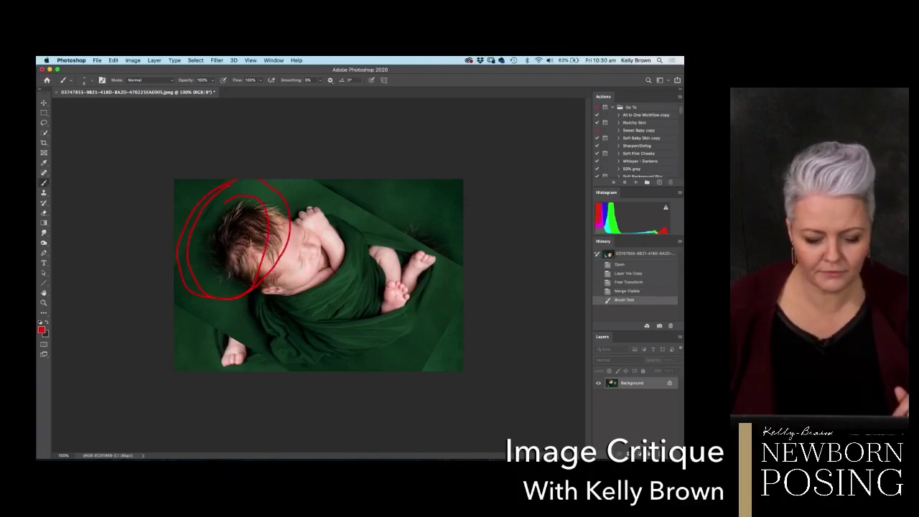